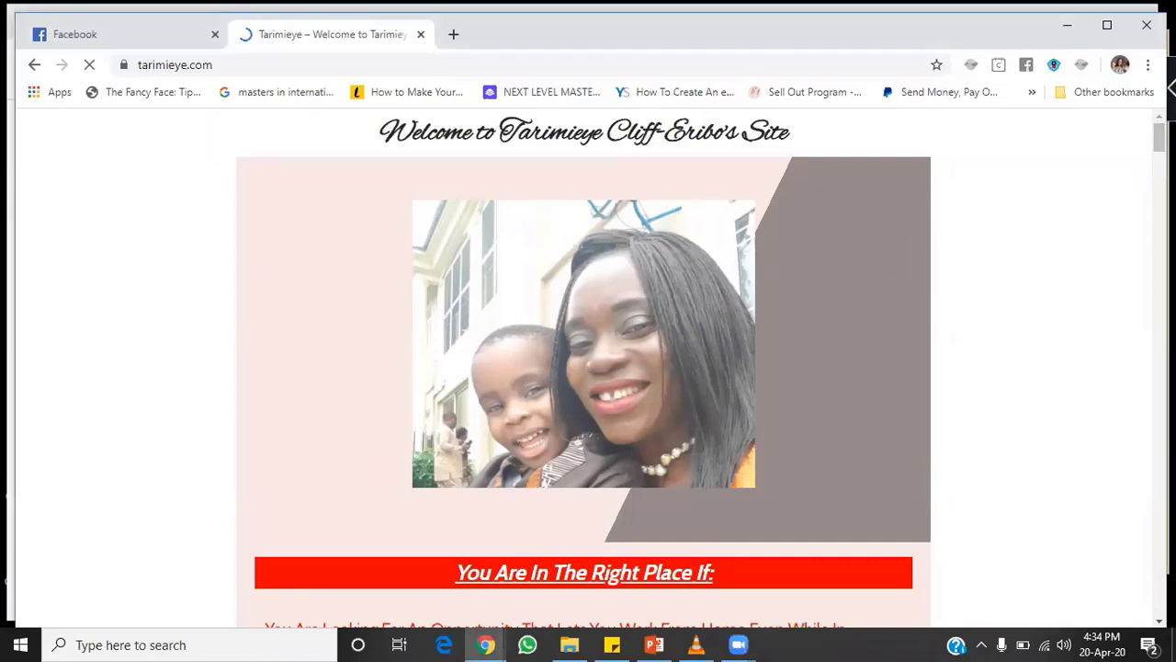
Maximize the browser window and open the site's WordPress login page by adding /wp-admin to its address.
{"action": "left_click", "coordinate": [1107, 31]}
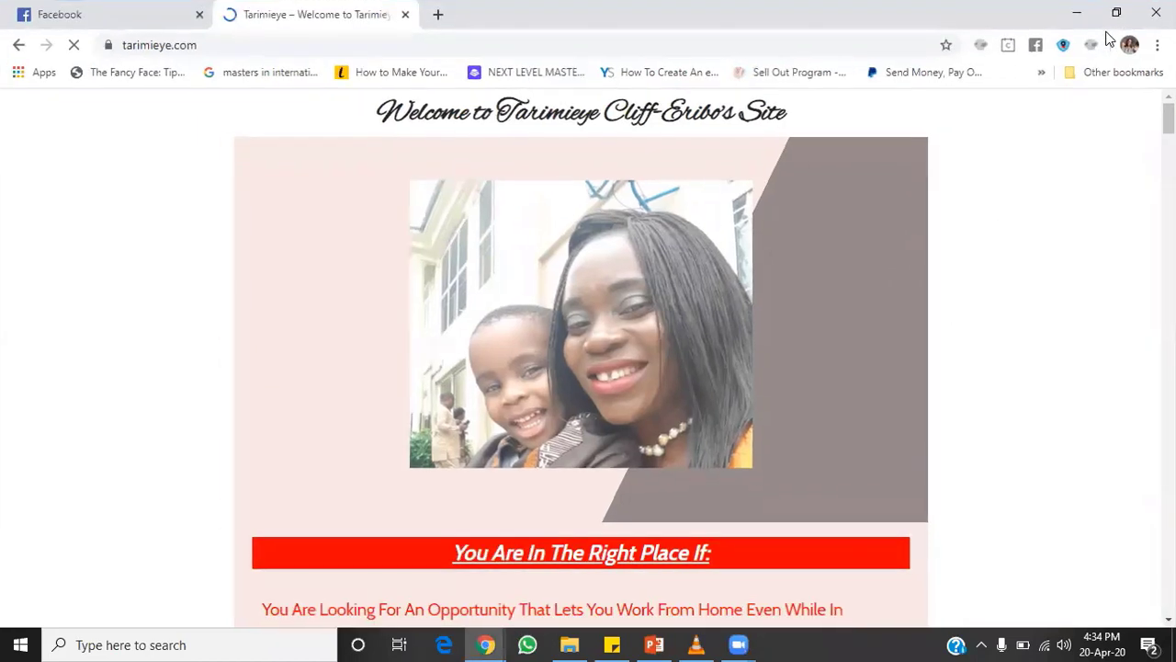
{"action": "left_click", "coordinate": [337, 50]}
{"action": "left_click", "coordinate": [337, 50]}
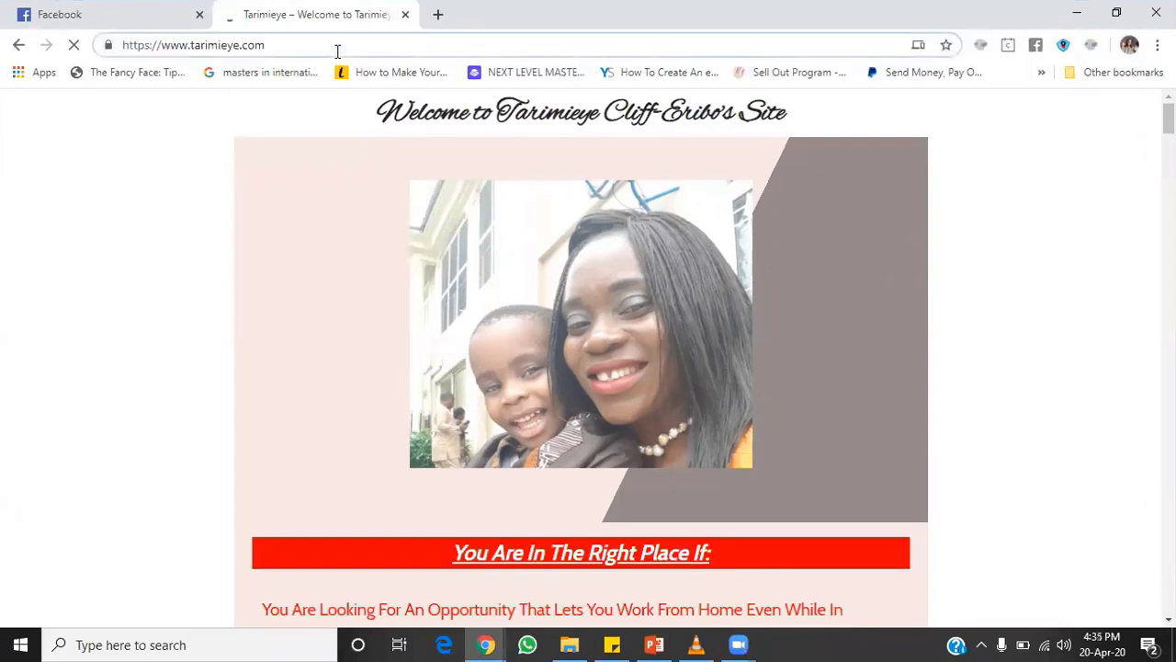
{"action": "type", "text": "/"}
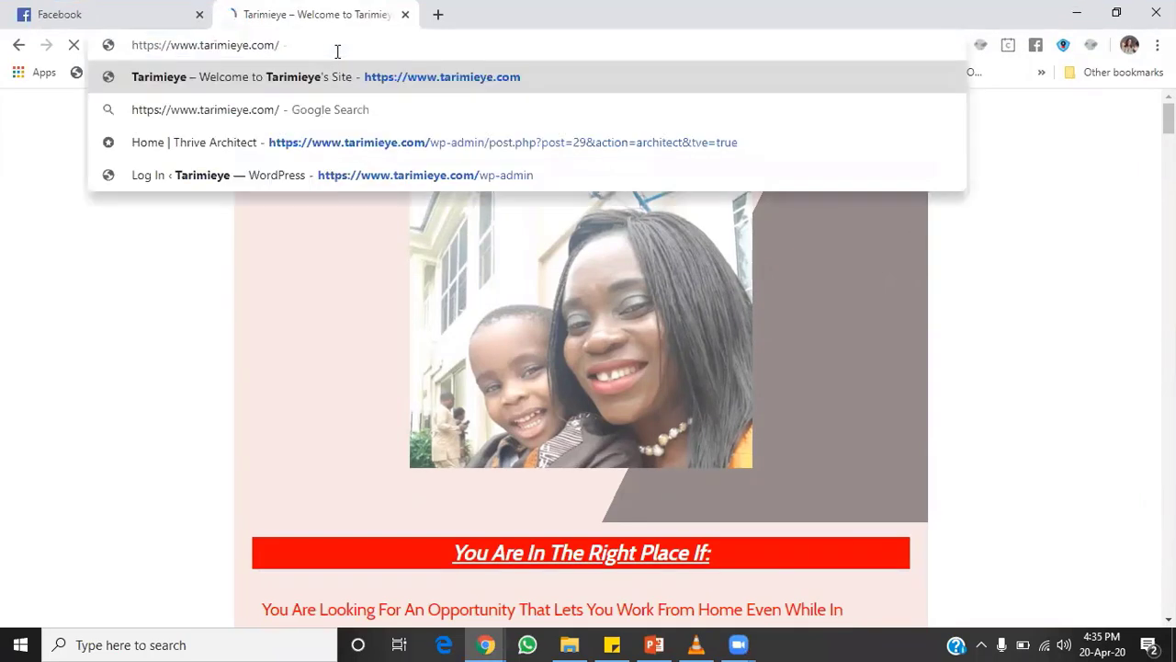
{"action": "type", "text": "wp-"}
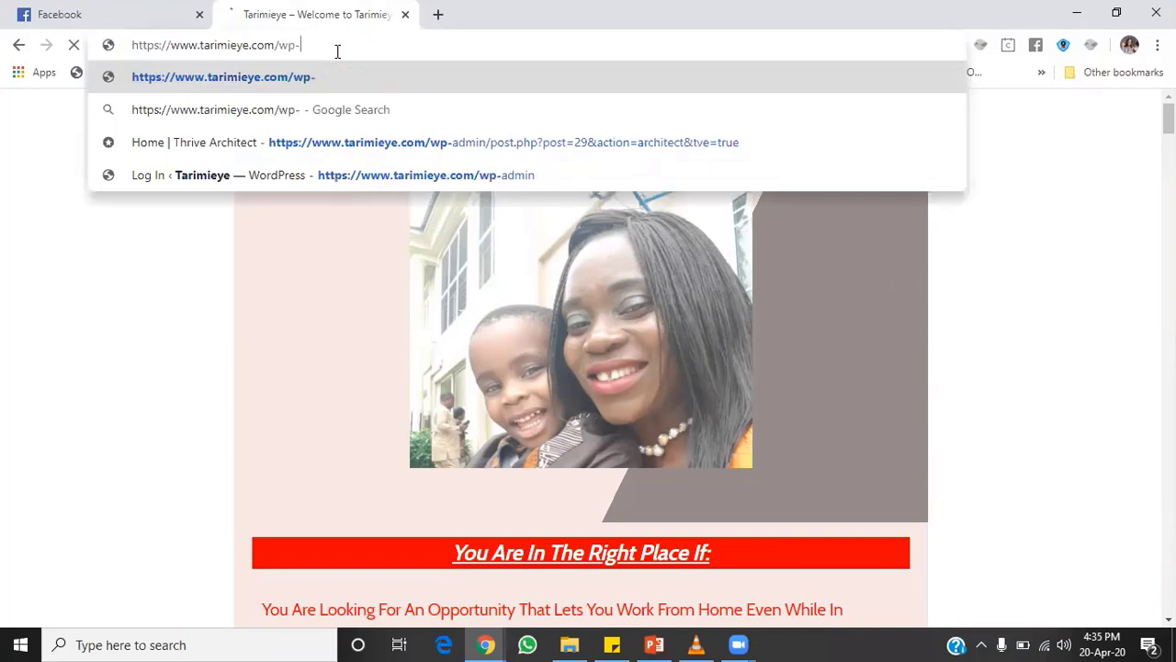
{"action": "type", "text": "admin"}
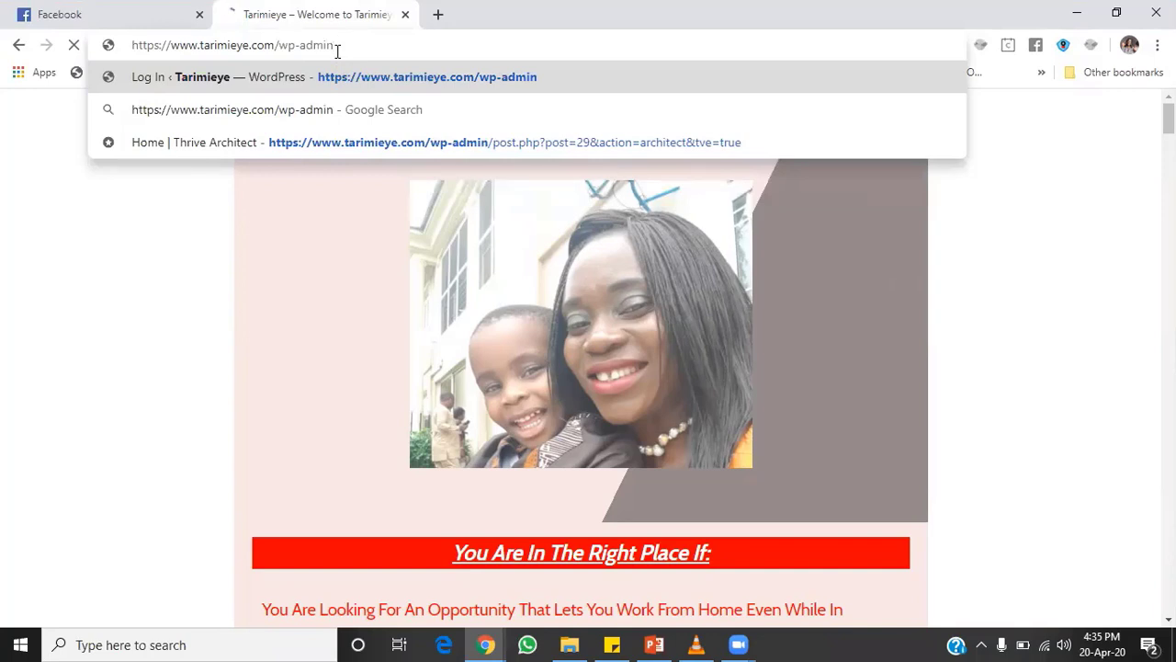
{"action": "key", "text": "Return"}
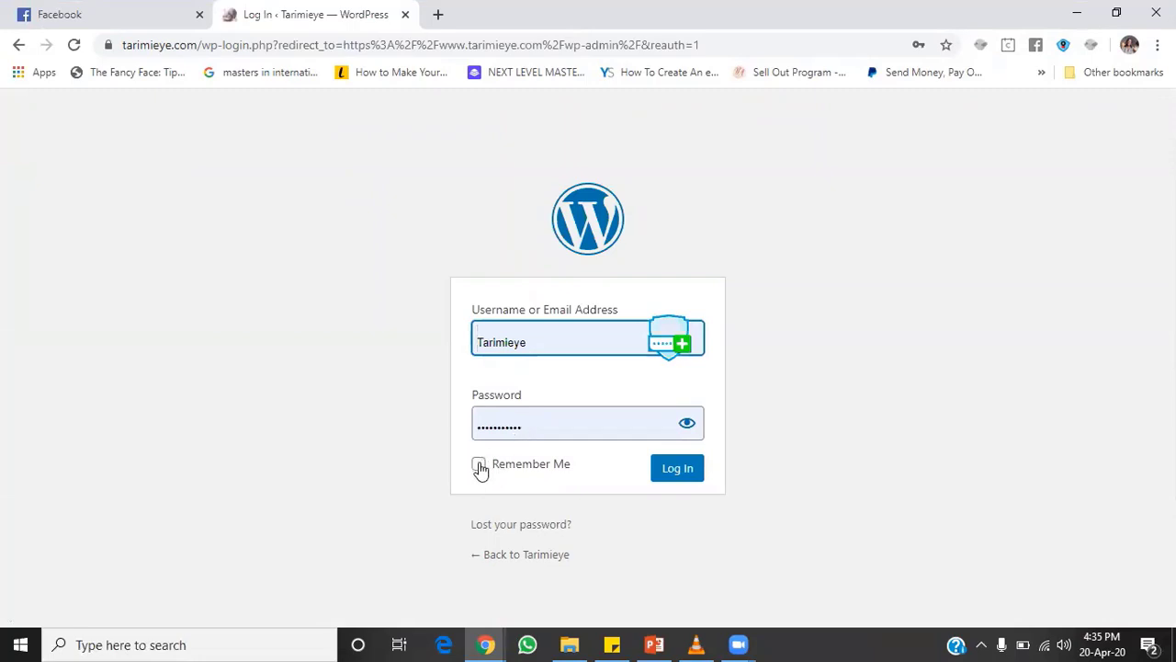
Log in to WordPress with the prefilled credentials and start a new post.
{"action": "left_click", "coordinate": [715, 234]}
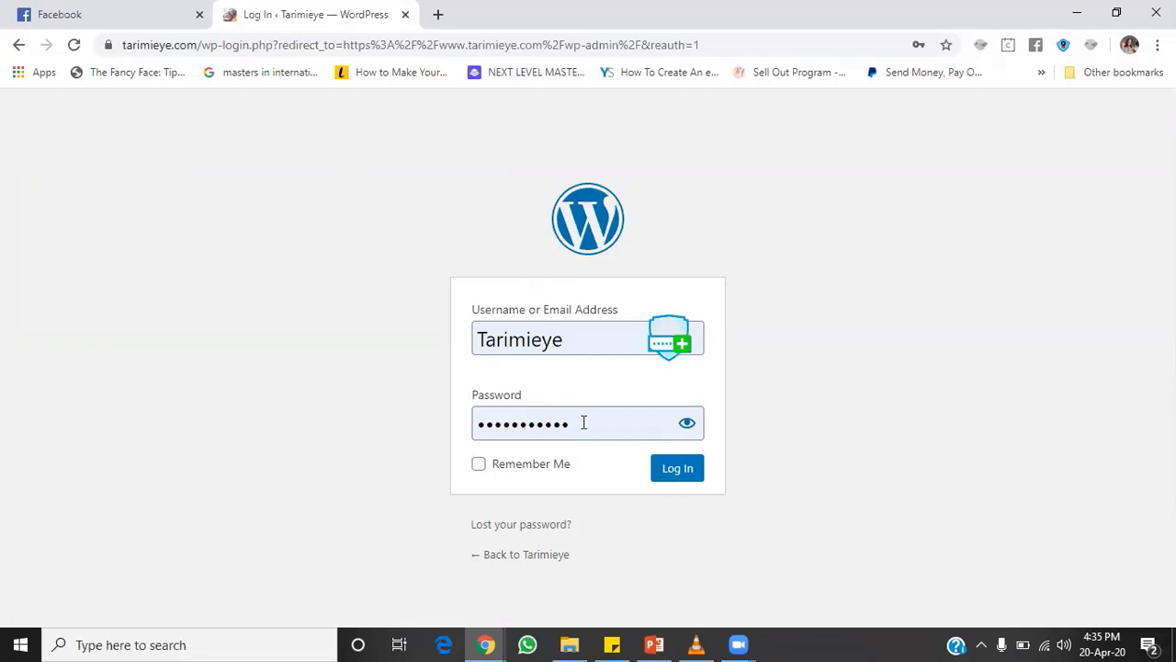
{"action": "left_click", "coordinate": [685, 477]}
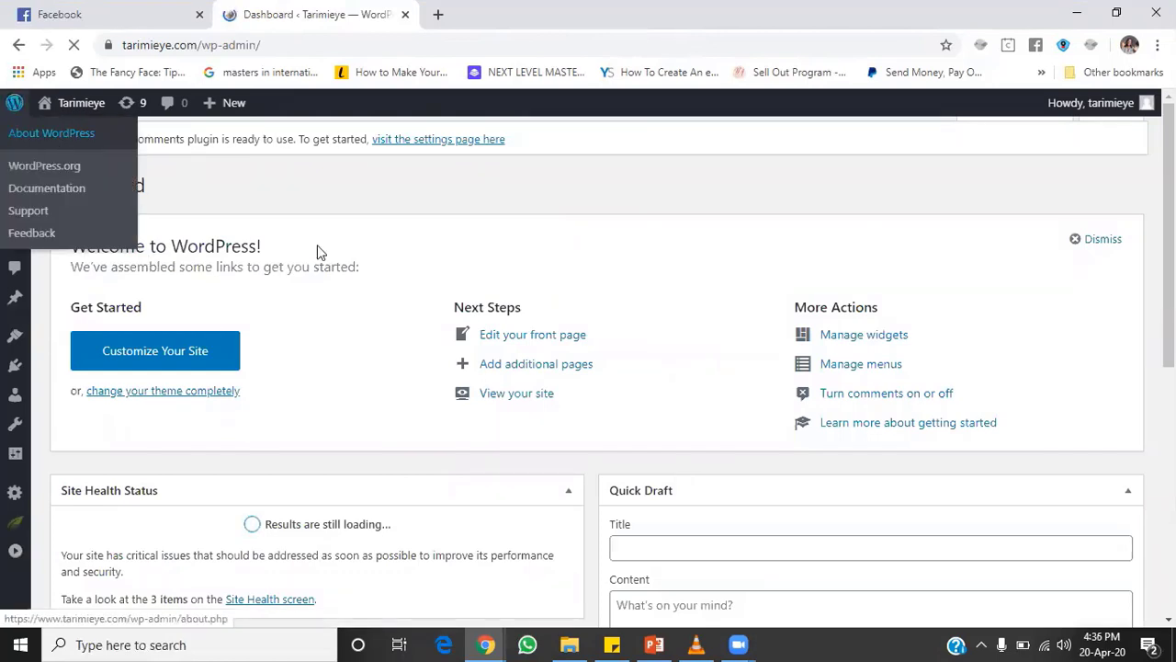
{"action": "mouse_move", "coordinate": [31, 154]}
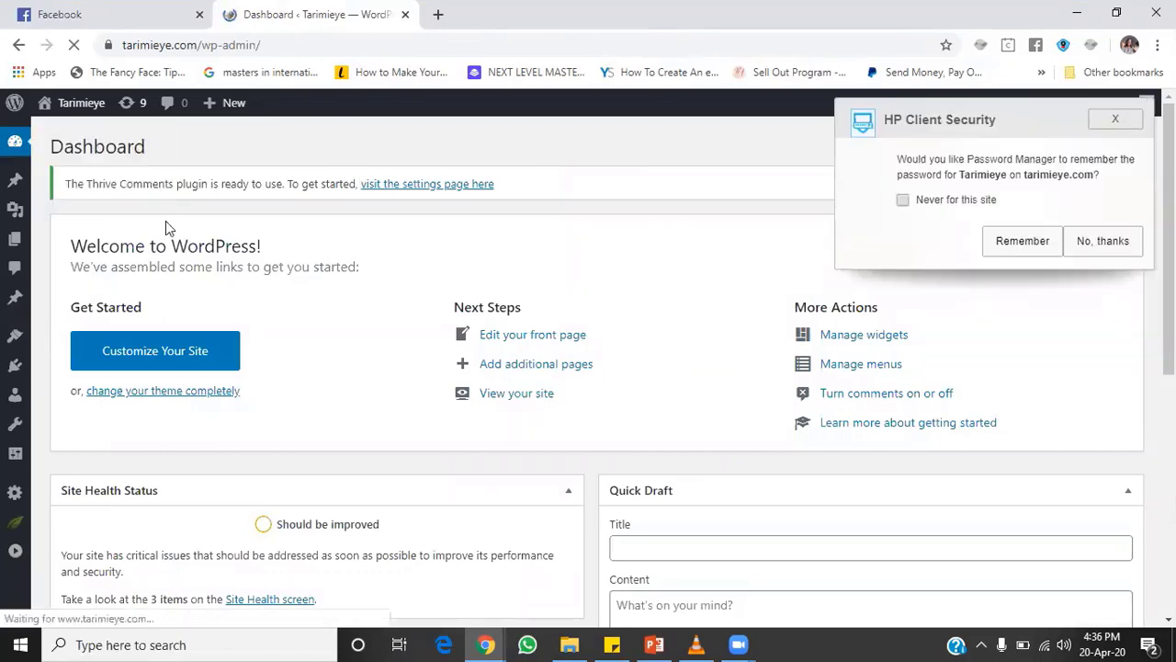
{"action": "mouse_move", "coordinate": [16, 186]}
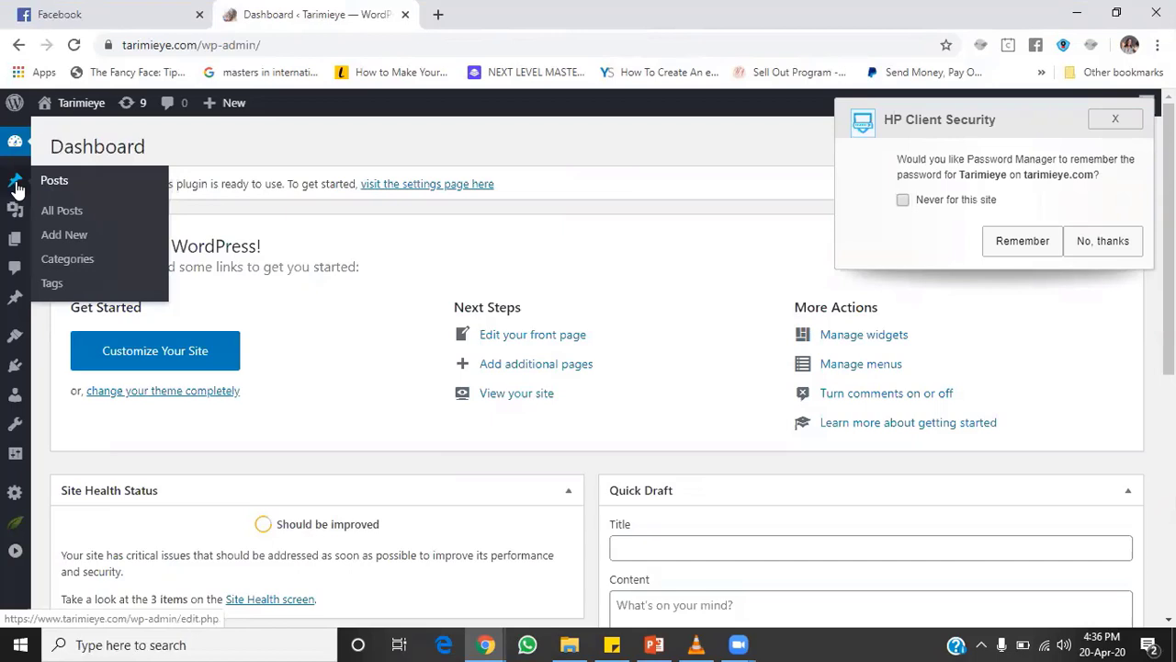
{"action": "left_click", "coordinate": [72, 237]}
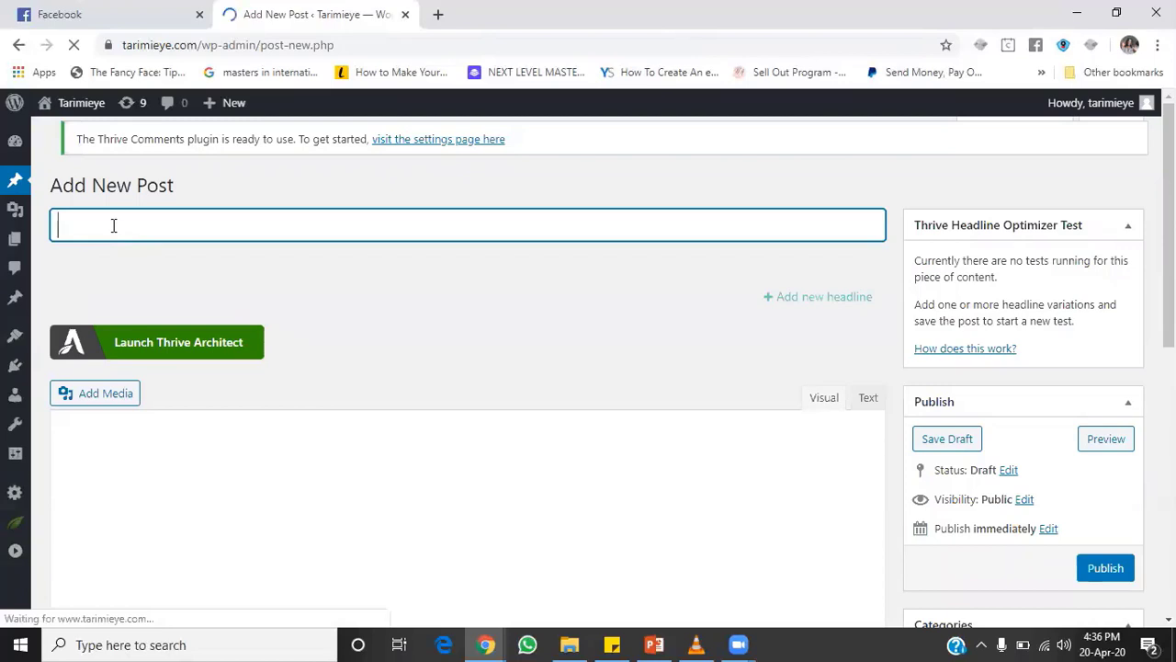
Title the post "How To Create A New Blog Post in 2020".
{"action": "type", "text": "How T"}
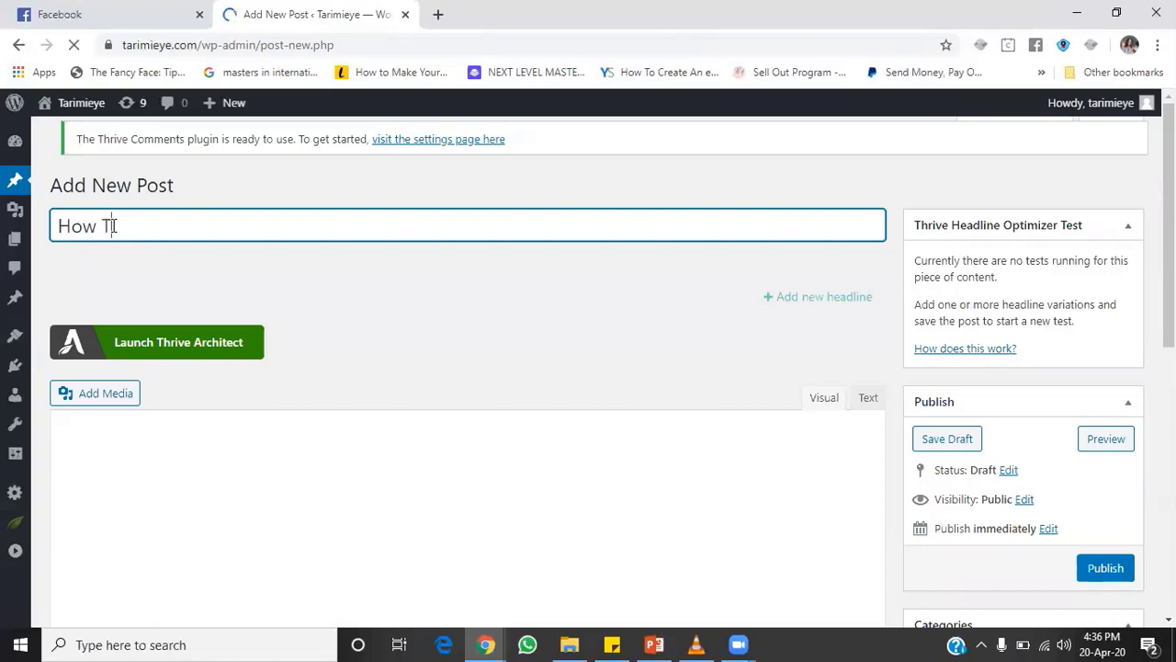
{"action": "type", "text": "o Crea"}
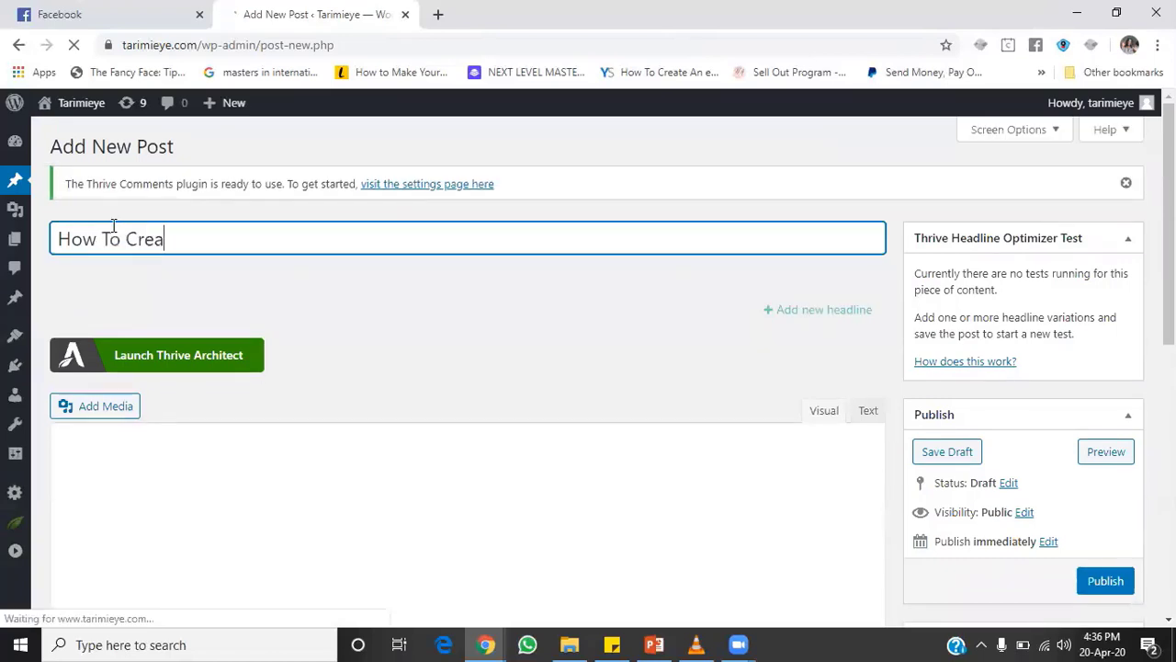
{"action": "type", "text": "te A New"}
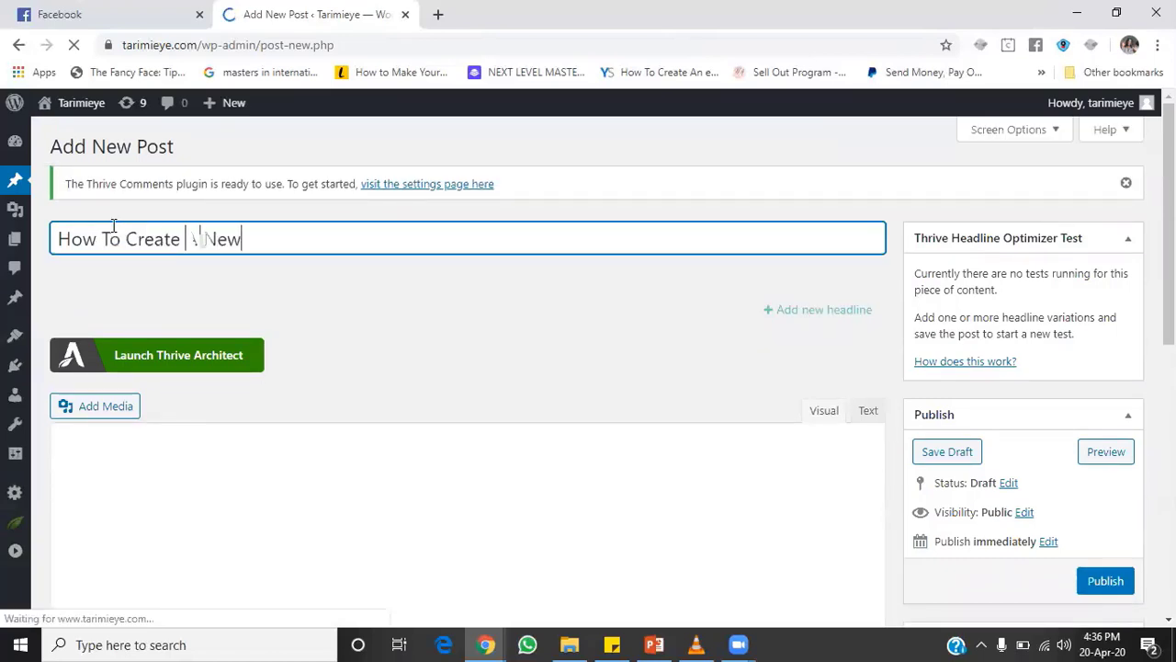
{"action": "type", "text": " Blog P"}
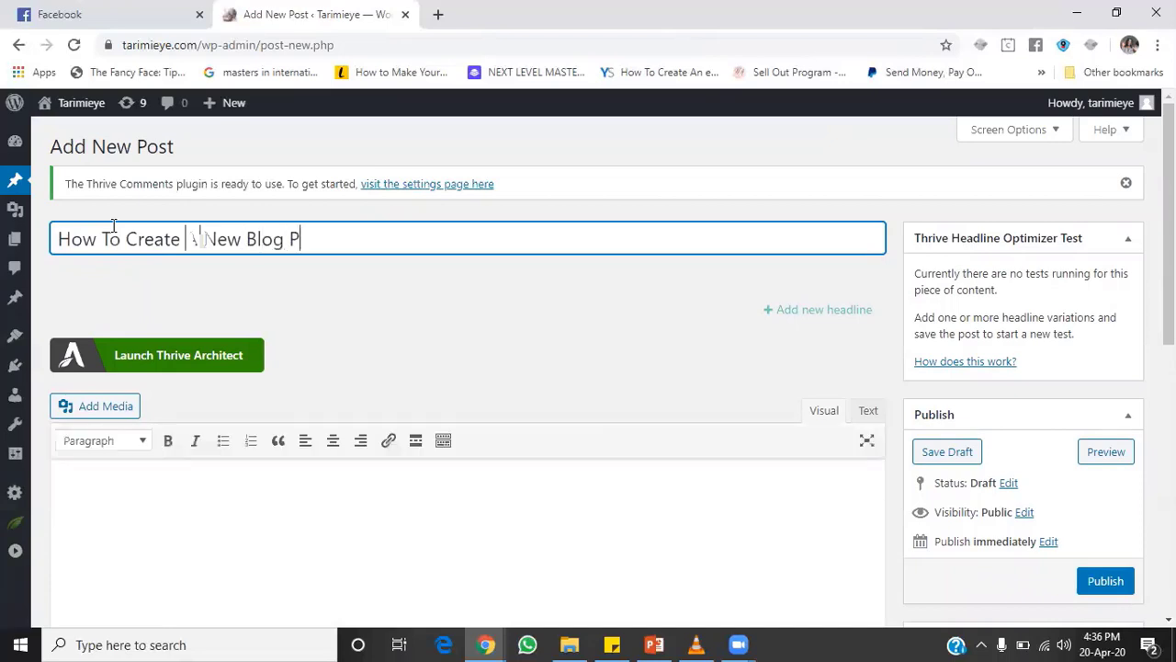
{"action": "type", "text": "ost in 2020"}
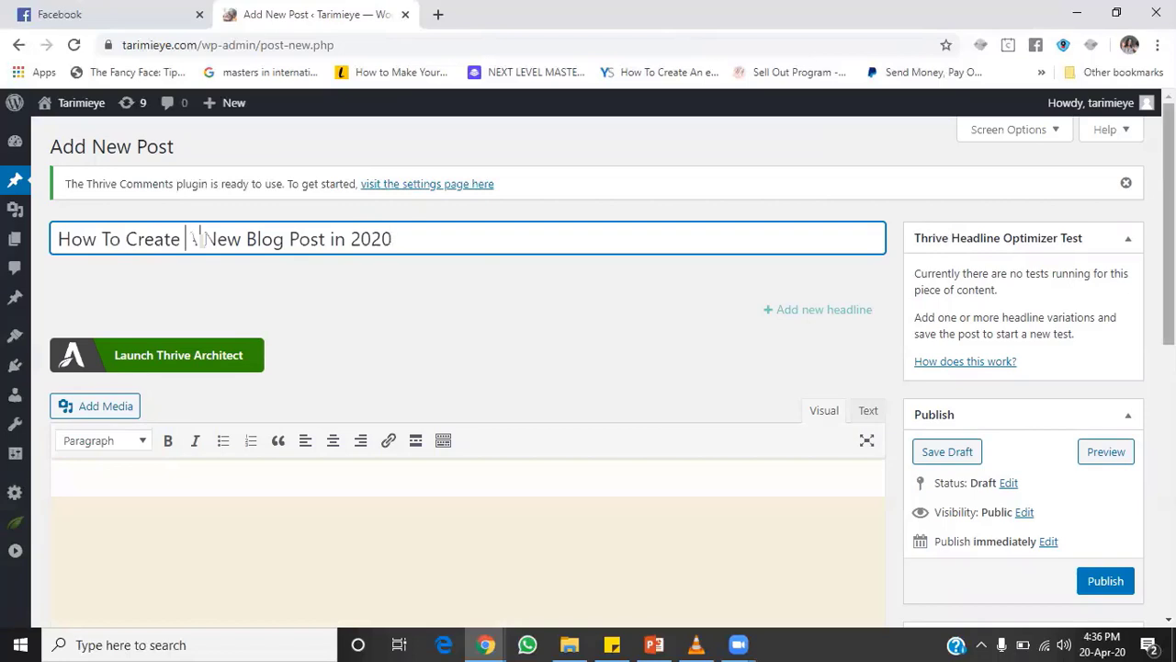
{"action": "key", "text": "Tab"}
Write the left-aligned opening paragraph "I know you are here because you want to learn how to create a blog post in 2020.".
{"action": "left_click", "coordinate": [249, 331]}
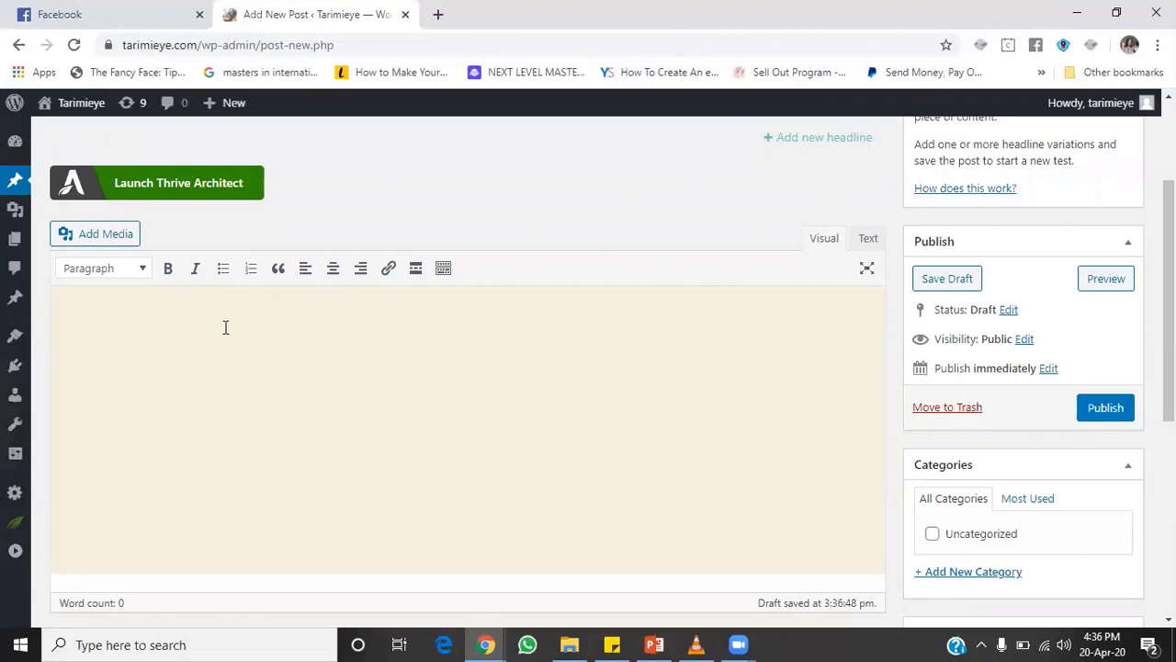
{"action": "left_click", "coordinate": [304, 273]}
{"action": "type", "text": "I know you are here "}
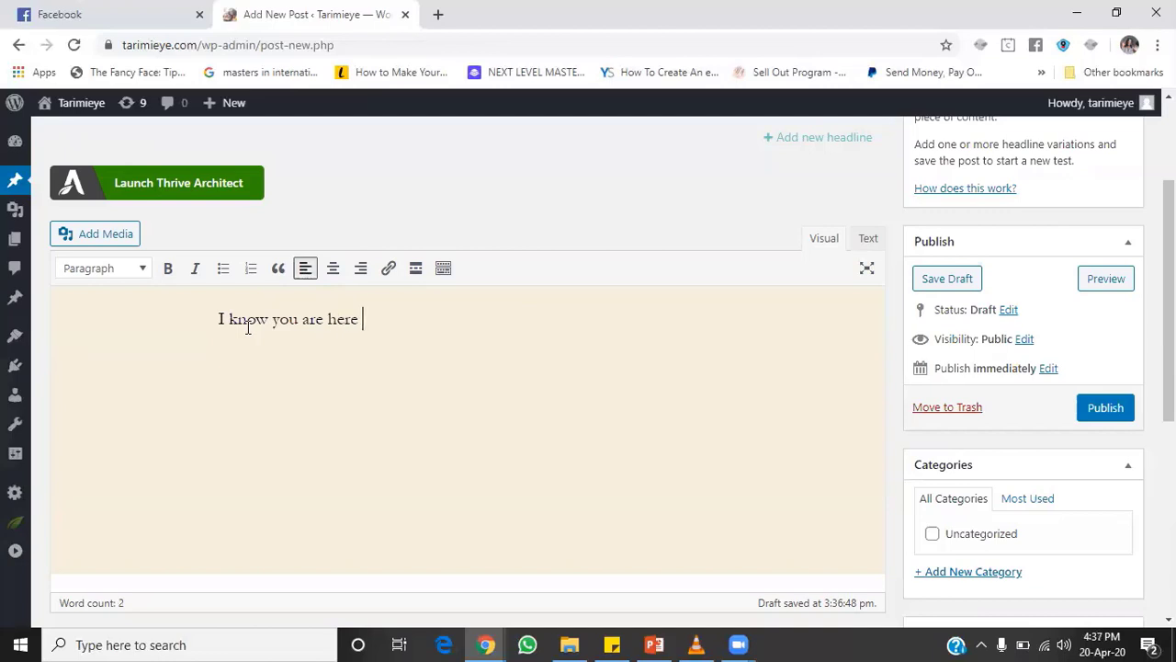
{"action": "type", "text": "because you wan"}
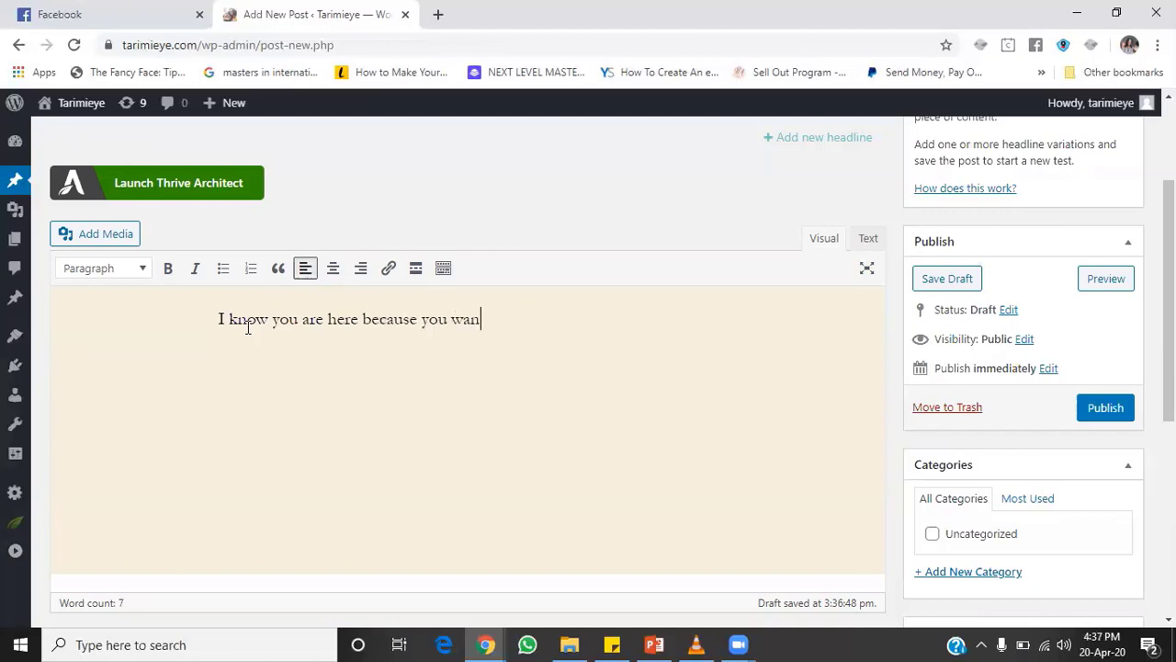
{"action": "type", "text": "t to learn how to "}
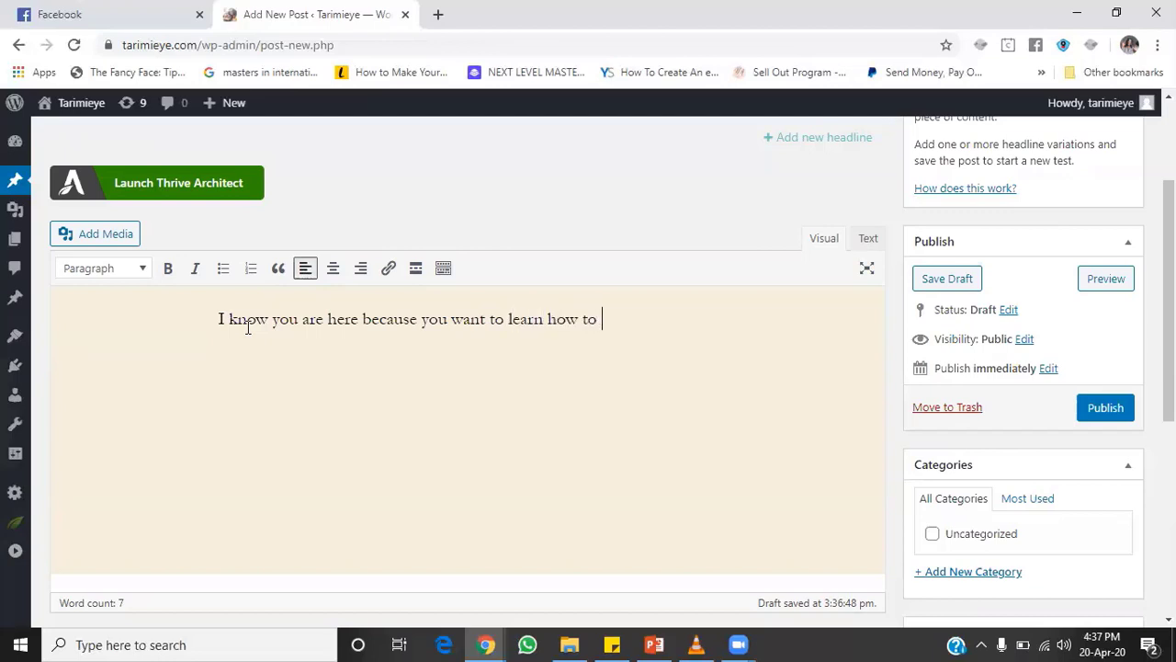
{"action": "type", "text": "create a blog post in 2020."}
{"action": "key", "text": "Return"}
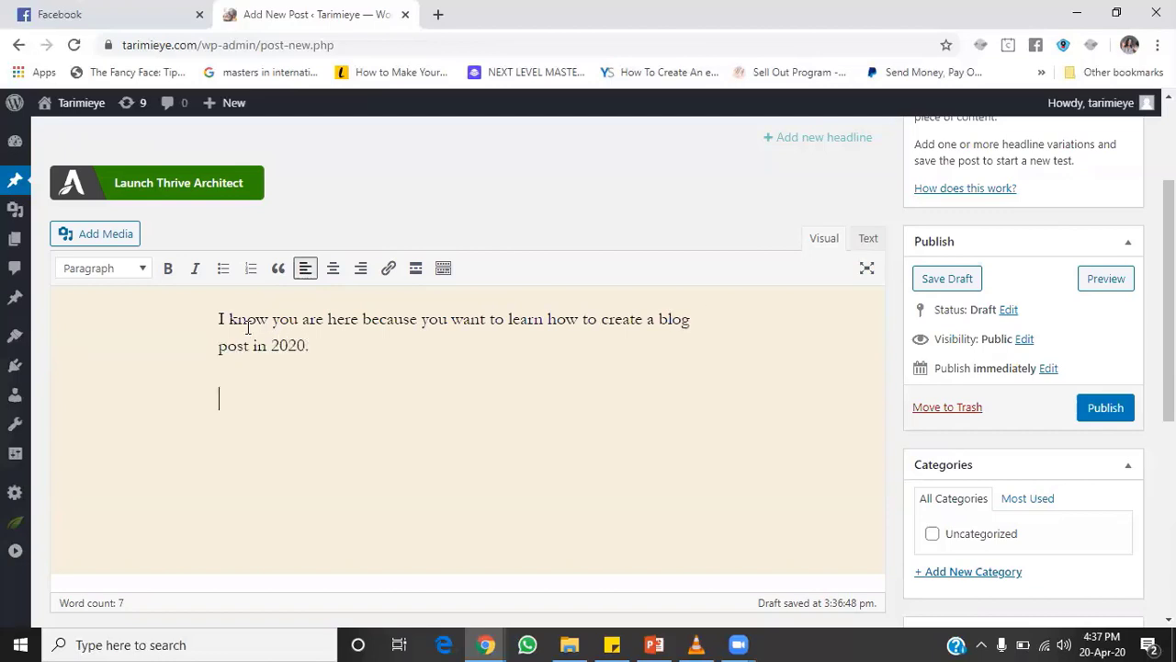
Add a second paragraph: "Stick around as I walk you through step by step on how you can create a blog post to your wordpress blog.".
{"action": "type", "text": "Stick around as"}
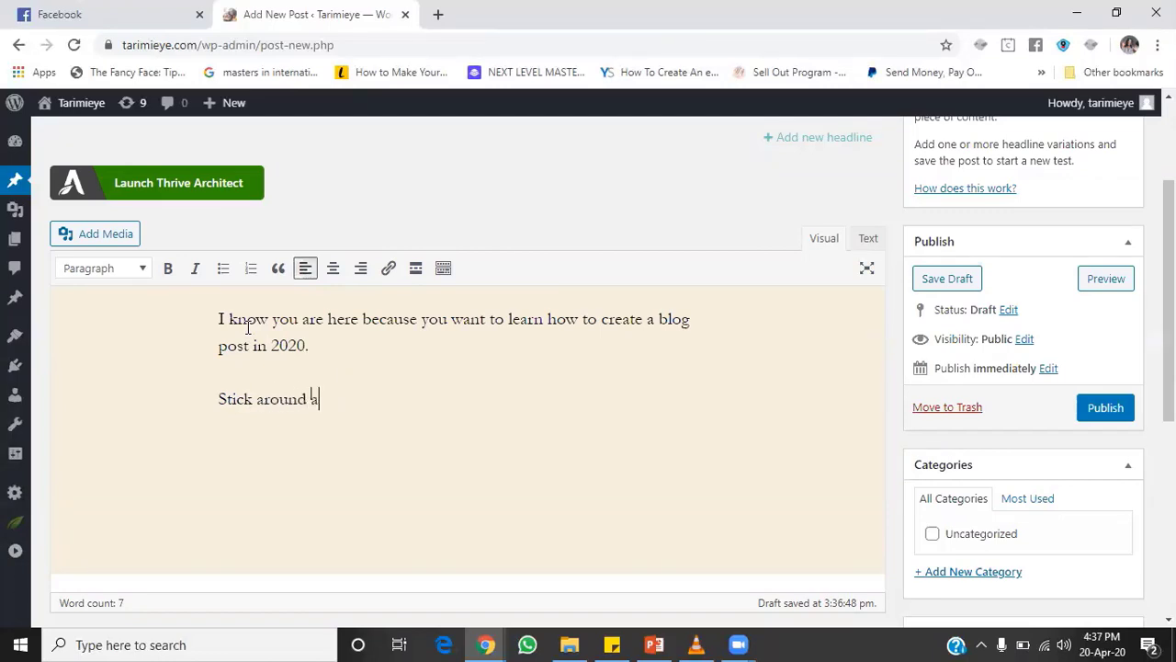
{"action": "key", "text": "BackSpace"}
{"action": "type", "text": "s I t"}
{"action": "key", "text": "BackSpace"}
{"action": "type", "text": "walk you through s"}
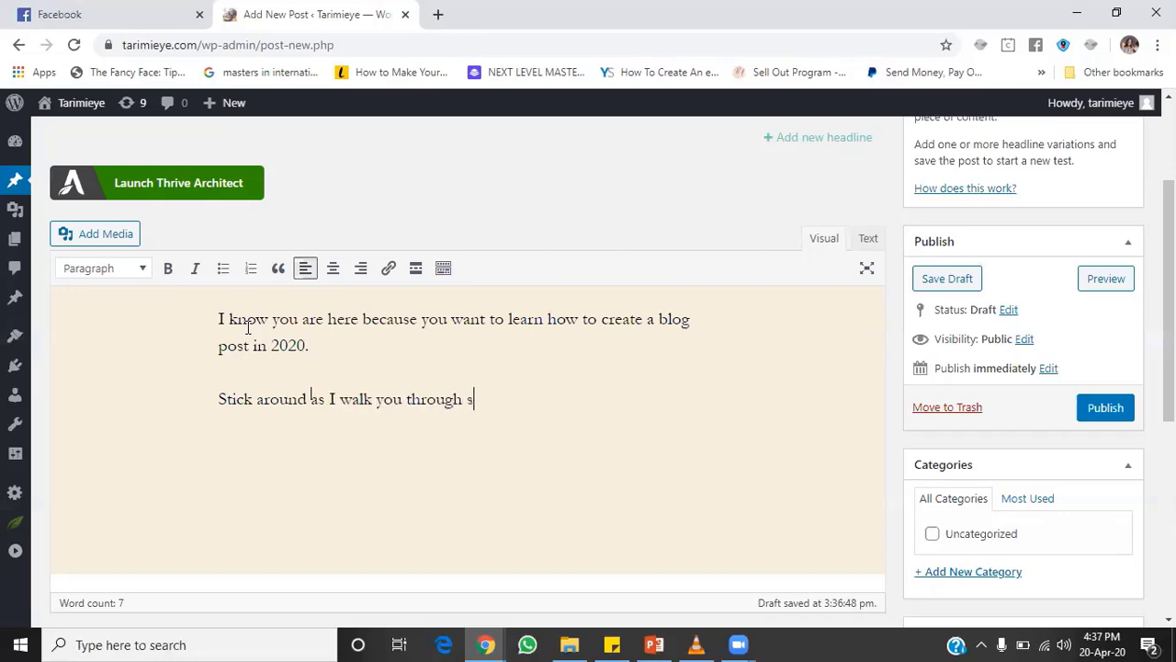
{"action": "type", "text": "tep by step on how yo"}
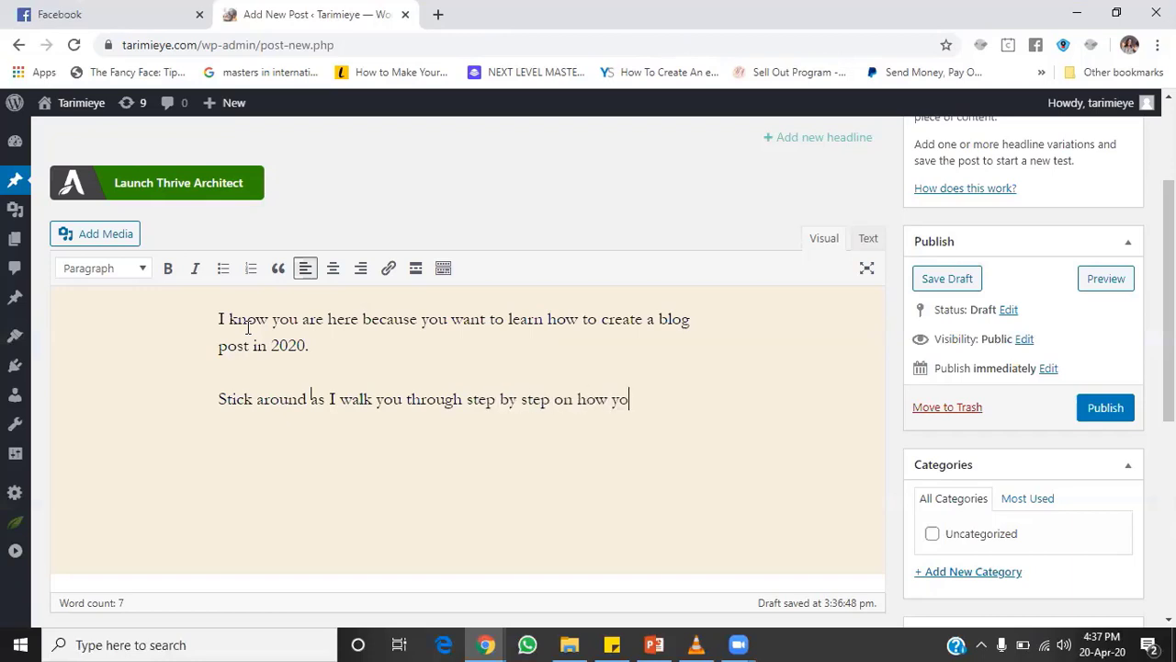
{"action": "type", "text": "u can create a blog "}
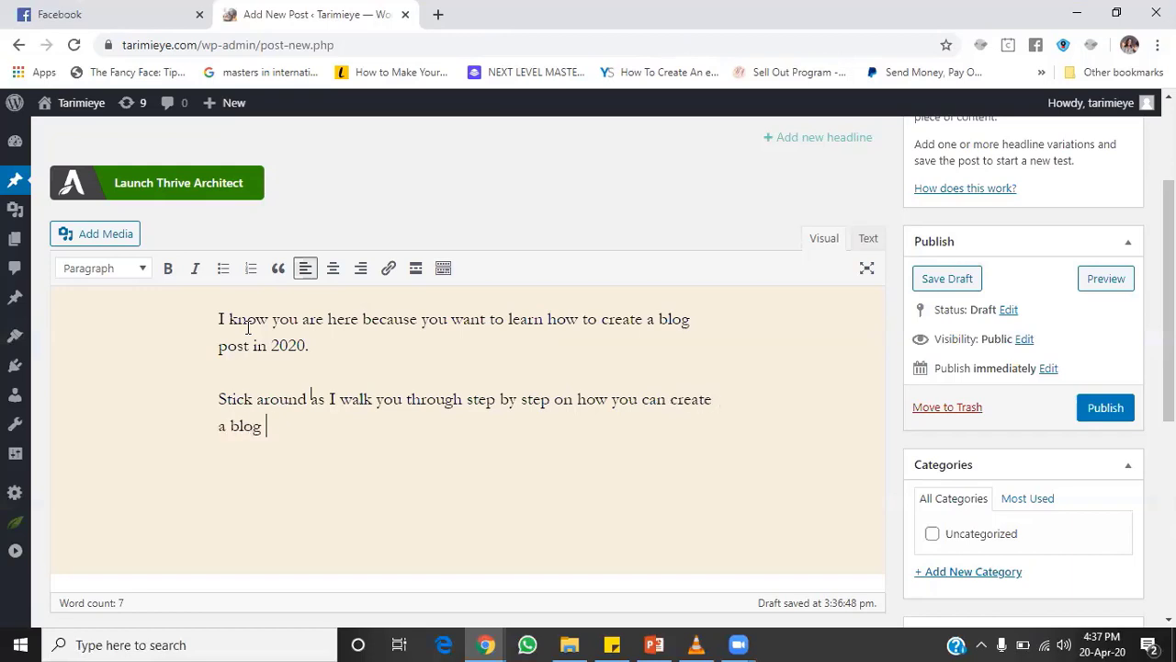
{"action": "type", "text": "post to your w"}
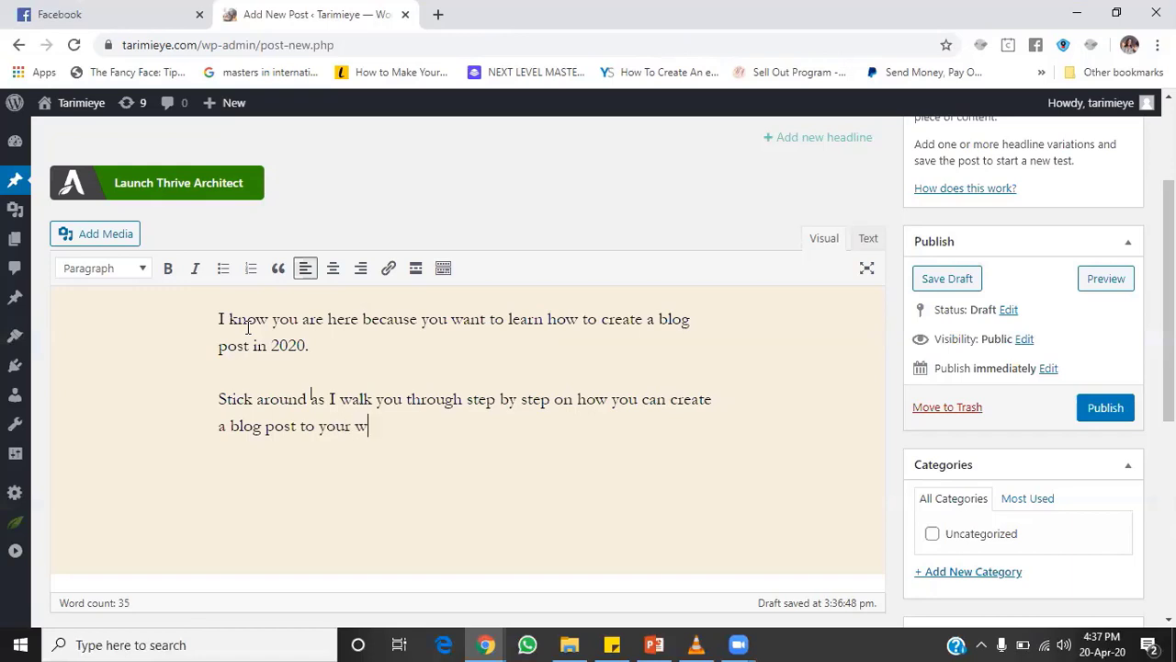
{"action": "type", "text": "ordpress blog."}
{"action": "key", "text": "Return"}
{"action": "key", "text": "Return"}
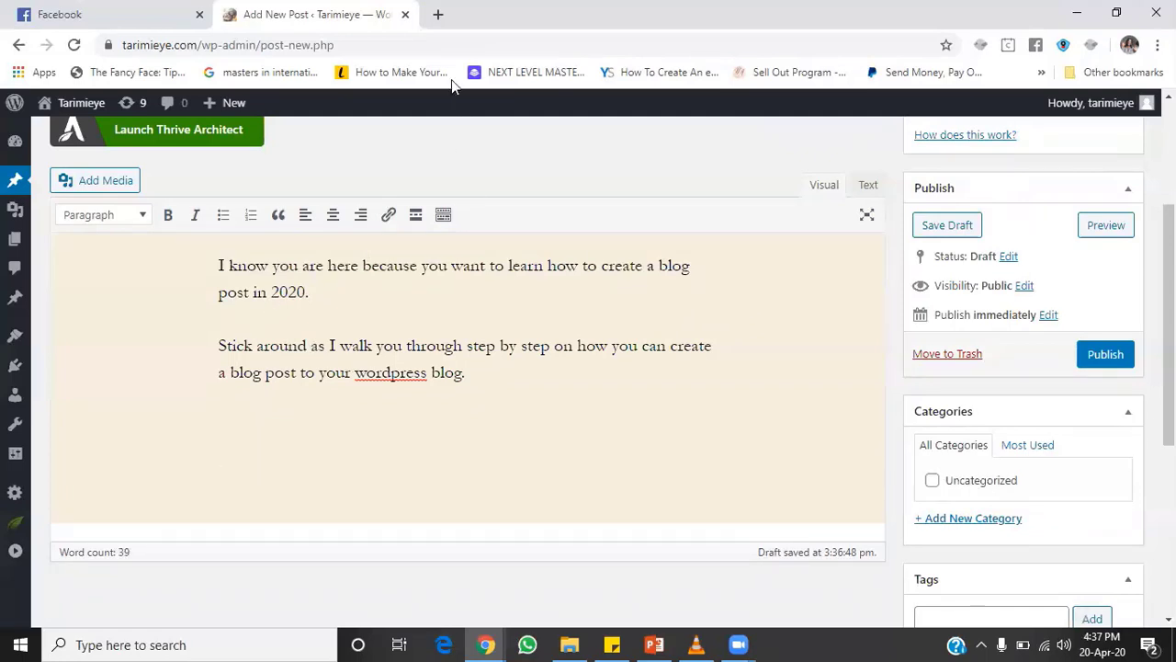
Open canva.com in a new browser tab, keeping the post draft open.
{"action": "key", "text": "ctrl+t"}
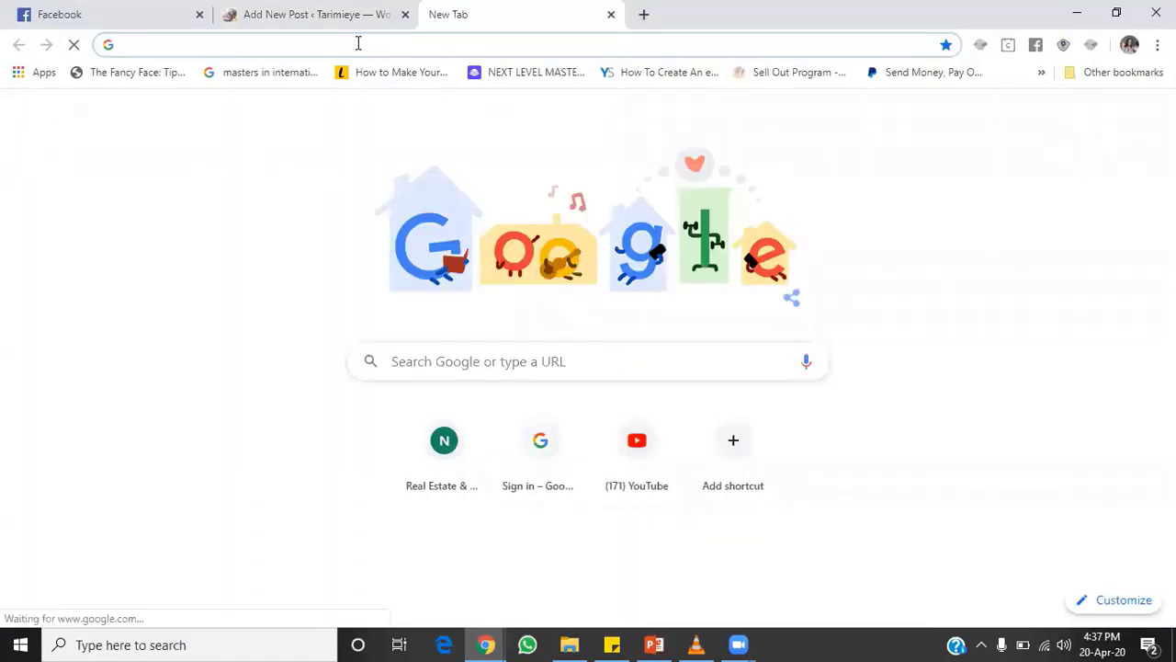
{"action": "type", "text": "canva.c"}
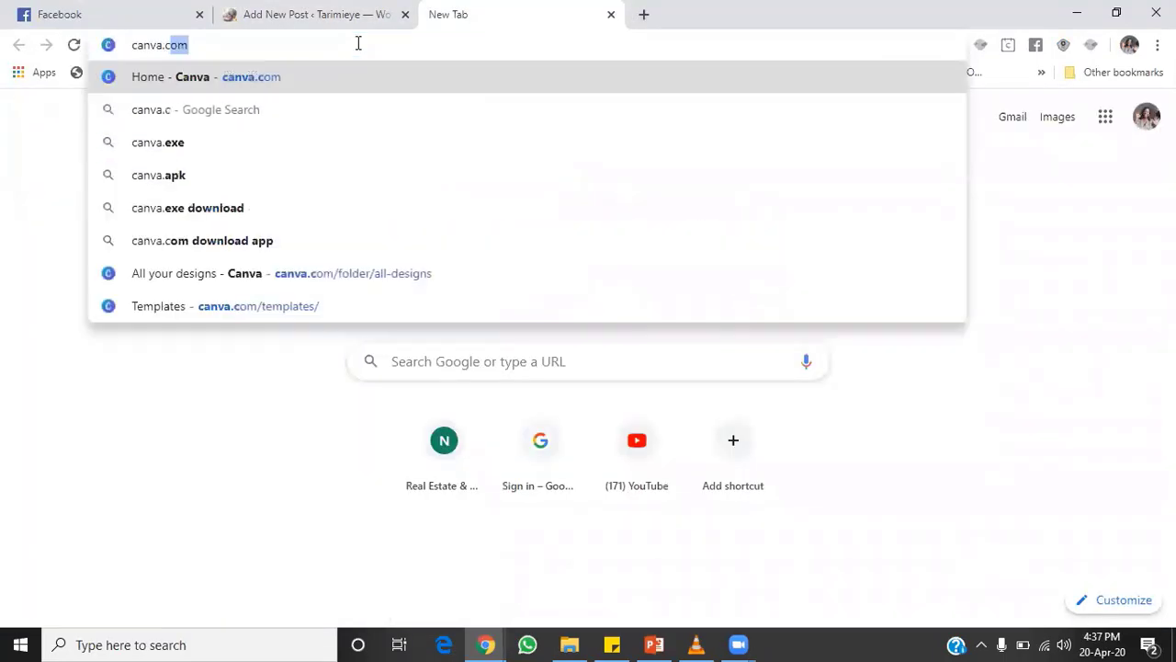
{"action": "type", "text": "om"}
{"action": "left_click", "coordinate": [277, 67]}
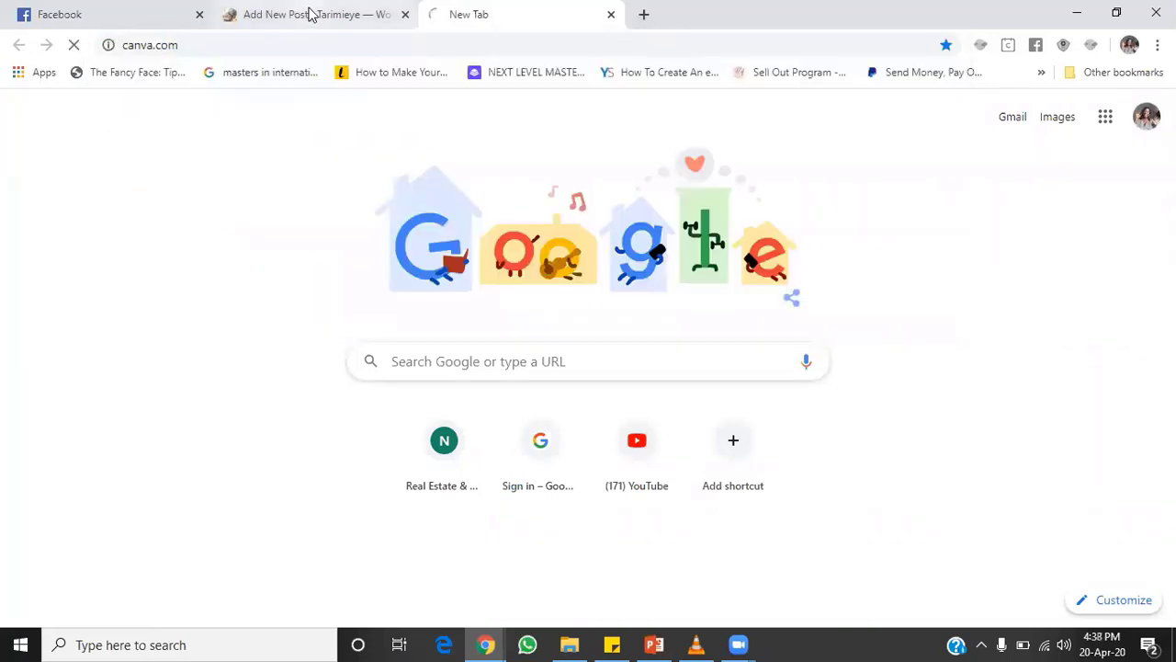
{"action": "left_click", "coordinate": [310, 12]}
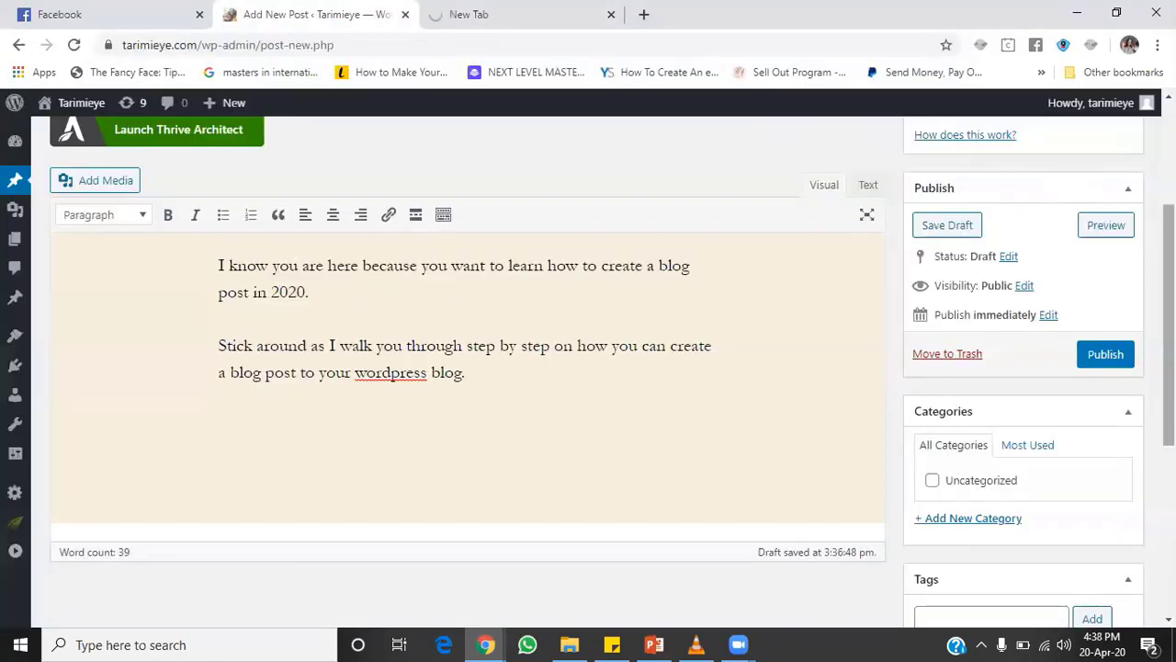
{"action": "scroll", "coordinate": [460, 413], "scroll_direction": "up", "scroll_amount": 3}
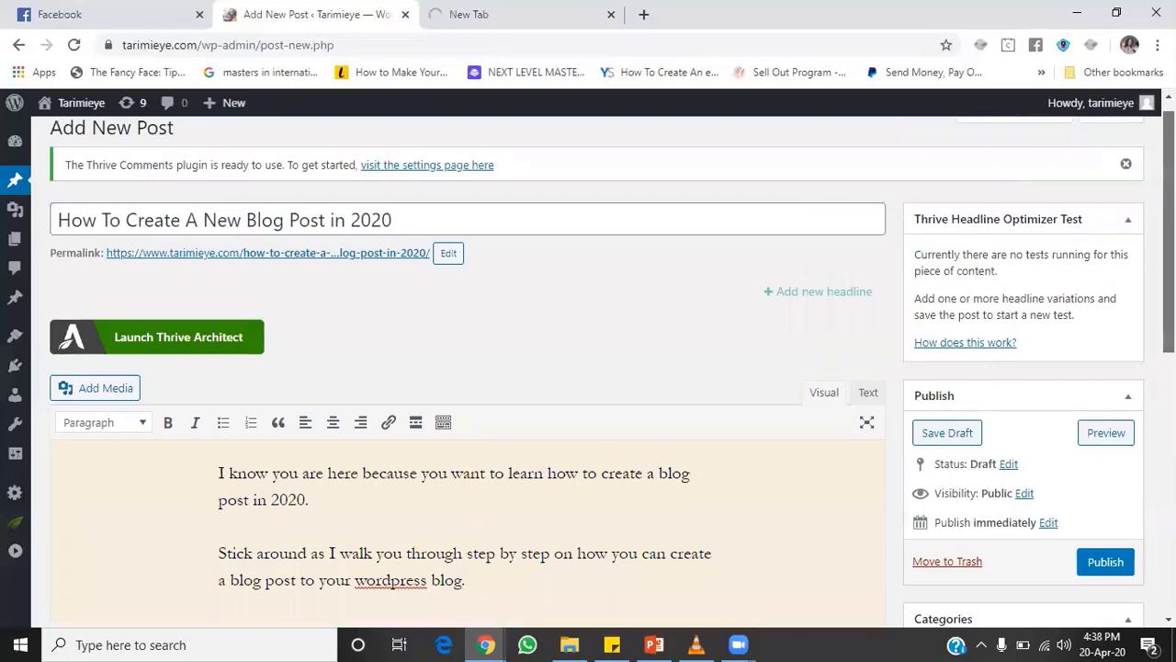
{"action": "scroll", "coordinate": [826, 342], "scroll_direction": "down", "scroll_amount": 2}
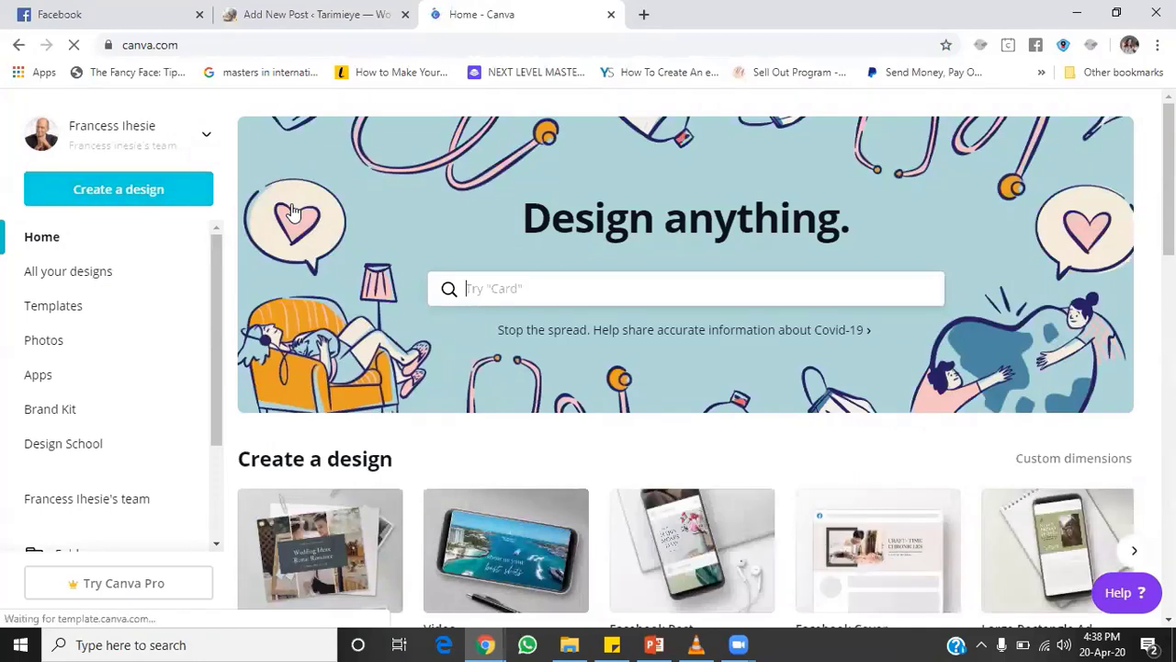
{"action": "left_click", "coordinate": [533, 289]}
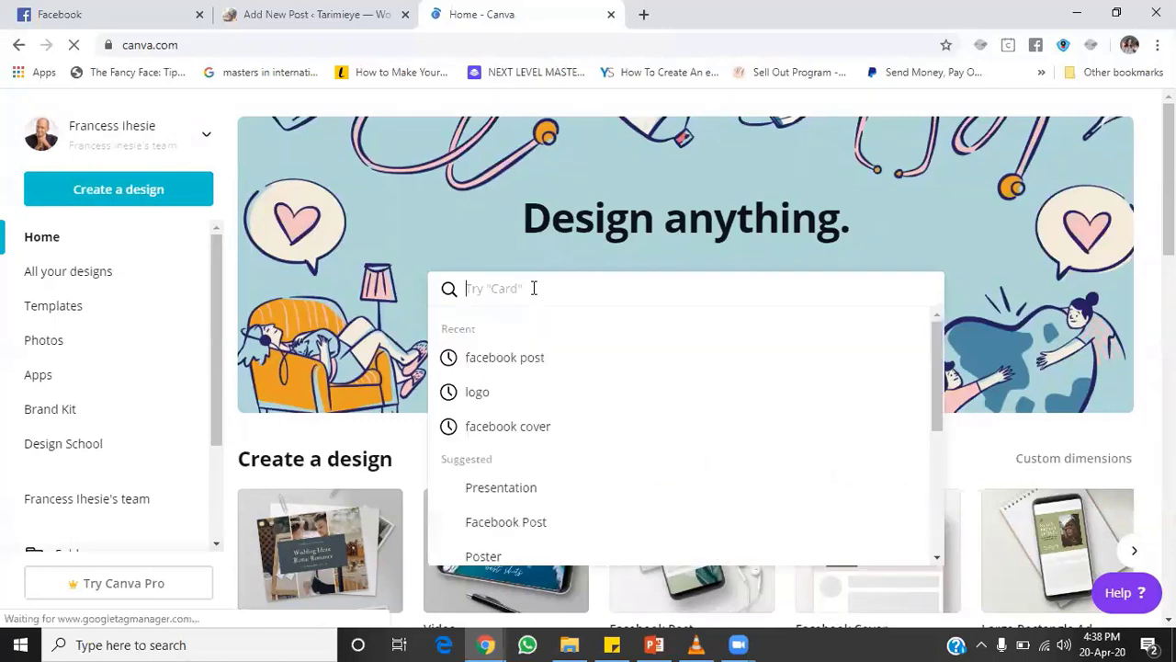
{"action": "type", "text": "blog"}
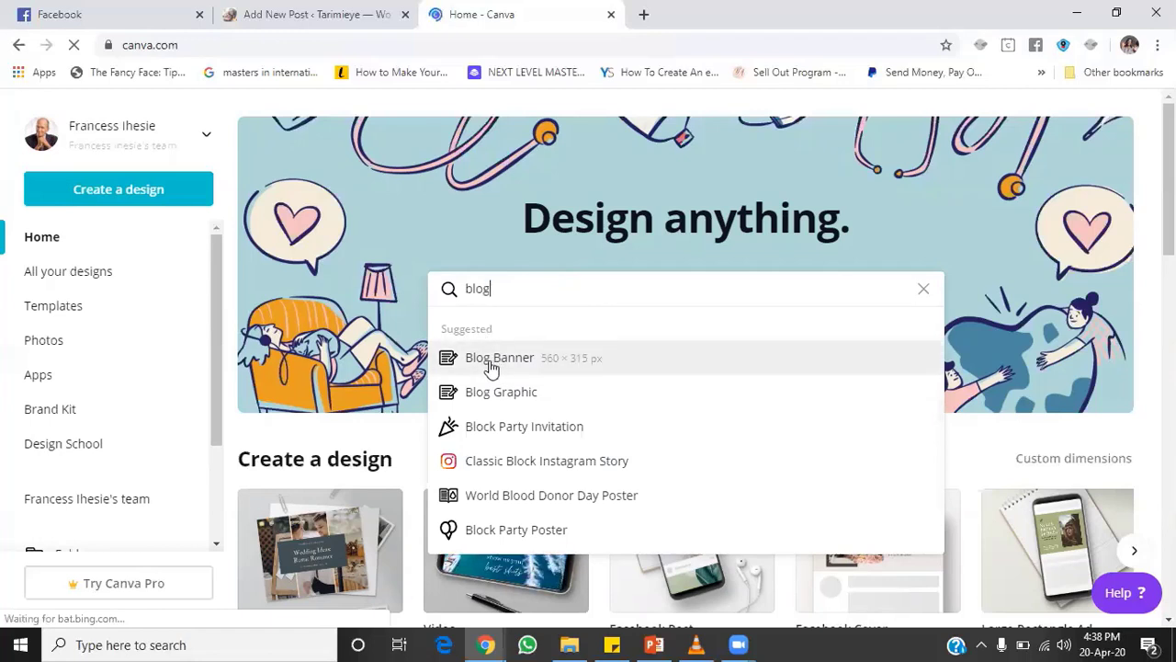
{"action": "left_click", "coordinate": [534, 45]}
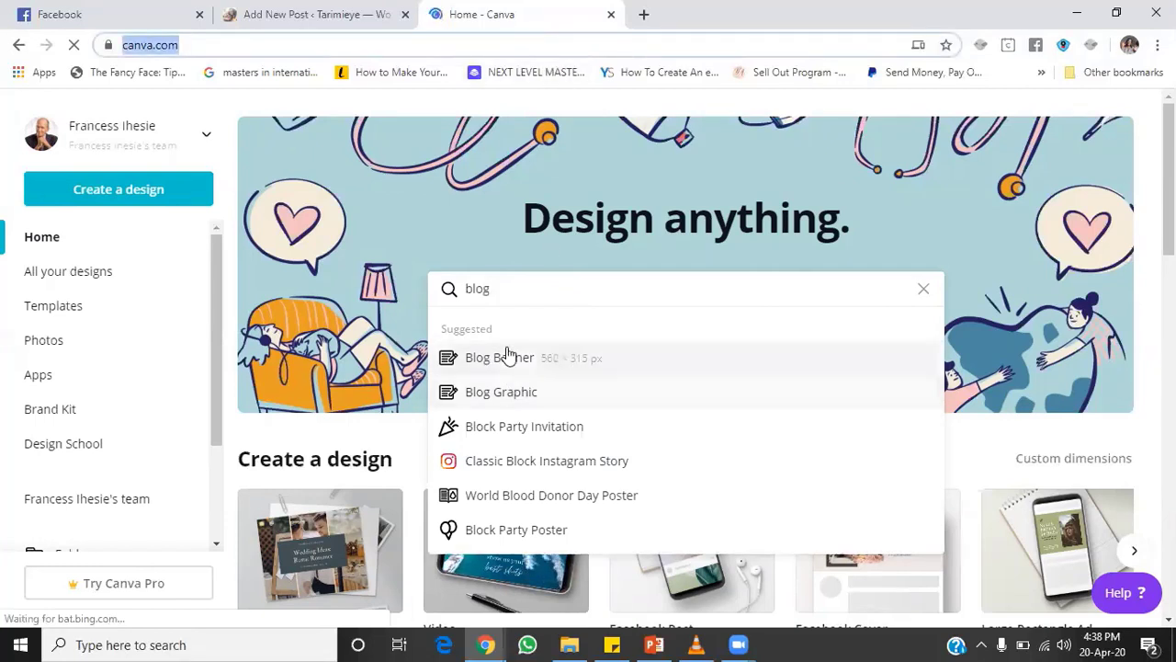
{"action": "left_click", "coordinate": [504, 286]}
{"action": "left_click_drag", "start_coordinate": [536, 289], "coordinate": [394, 291]}
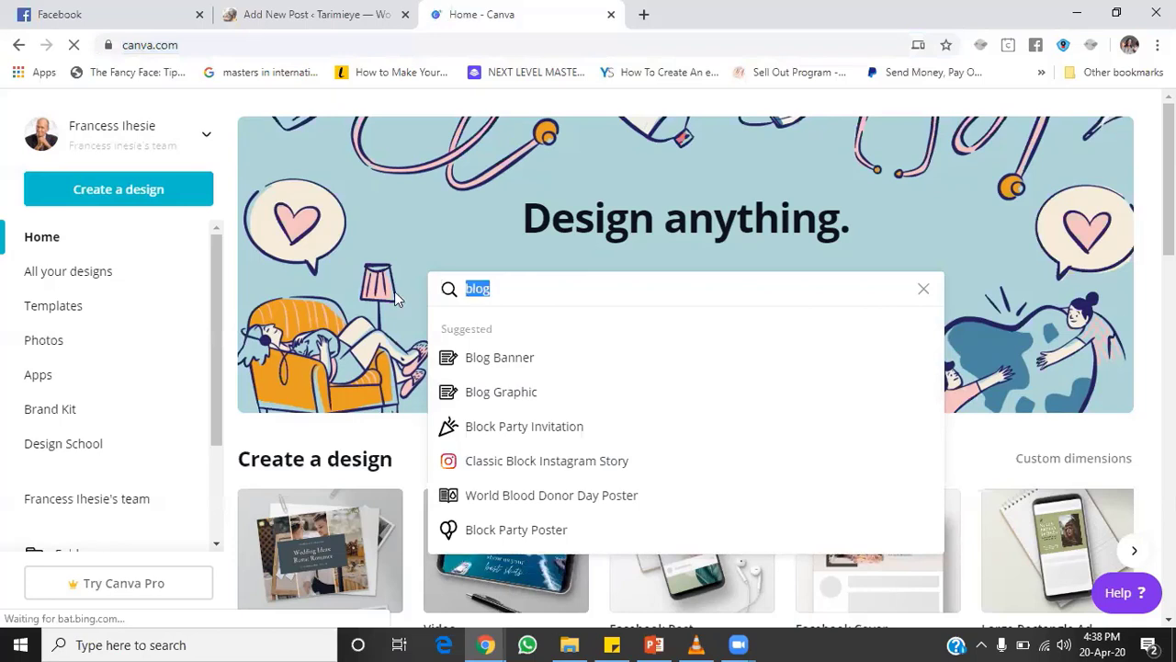
{"action": "key", "text": "BackSpace"}
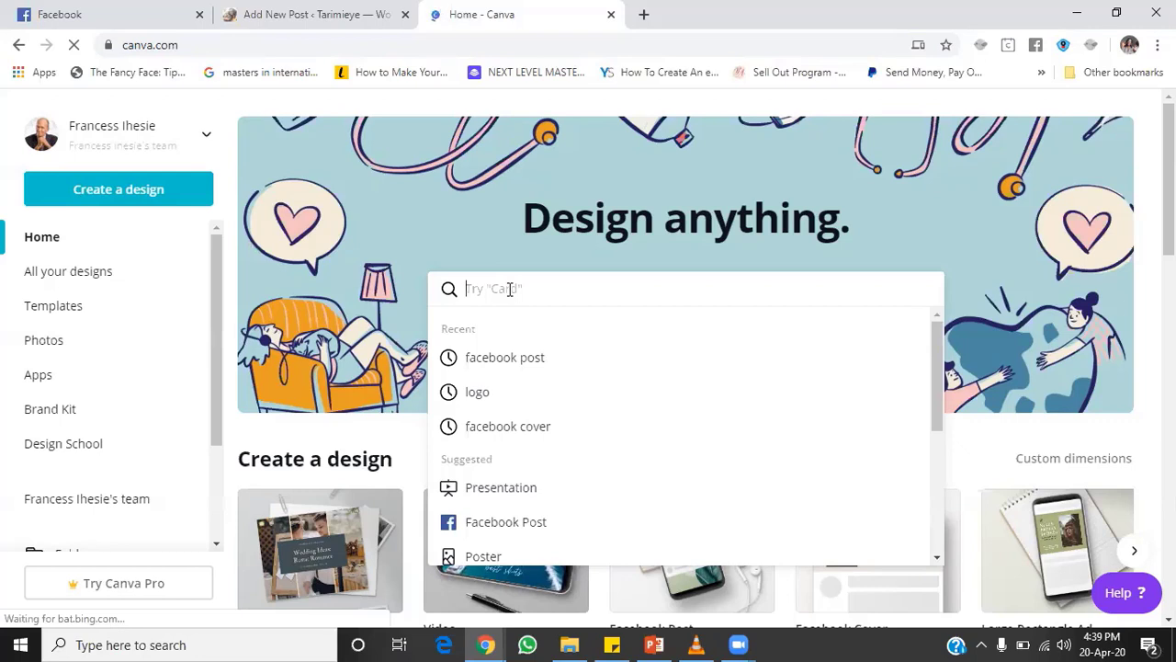
Search the design types for "blog" and choose Blog Graphic.
{"action": "type", "text": "blog"}
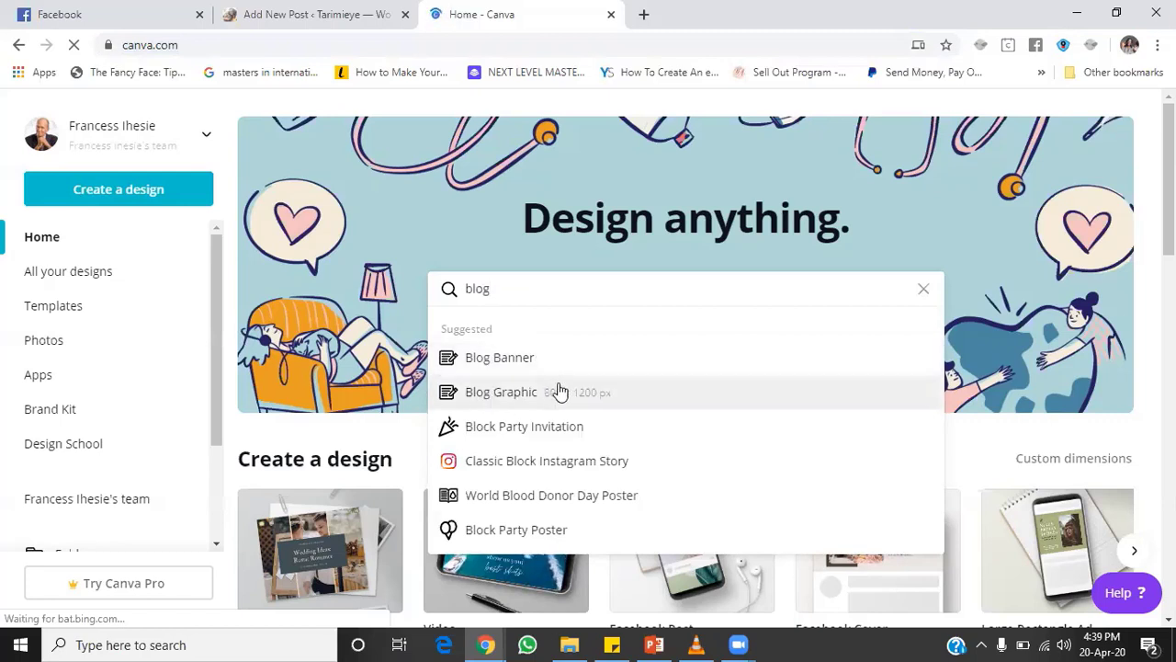
{"action": "left_click", "coordinate": [501, 392]}
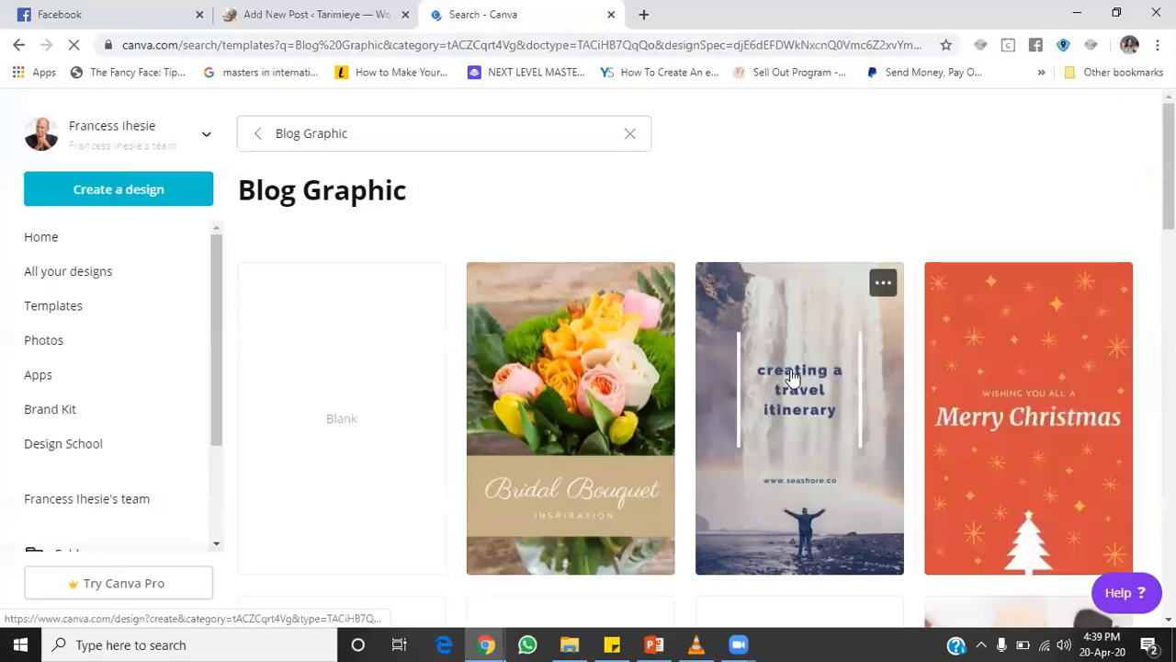
Open the "creating a travel itinerary" waterfall template for editing and close the template search results tab.
{"action": "left_click", "coordinate": [810, 377]}
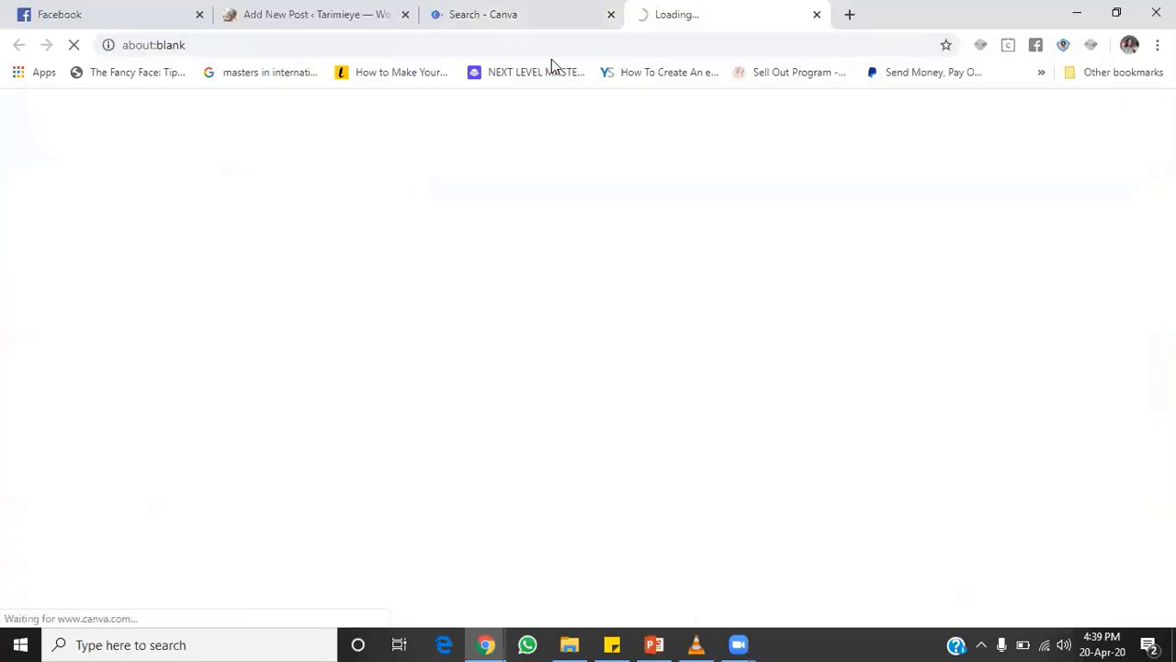
{"action": "left_click", "coordinate": [599, 15]}
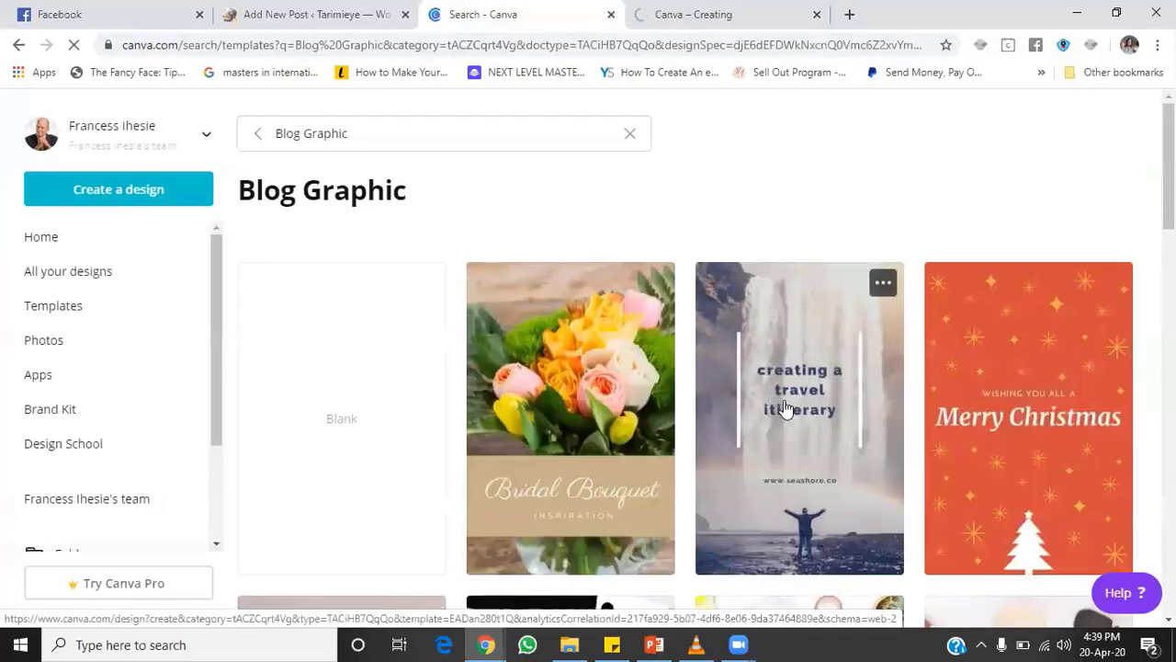
{"action": "left_click", "coordinate": [611, 14]}
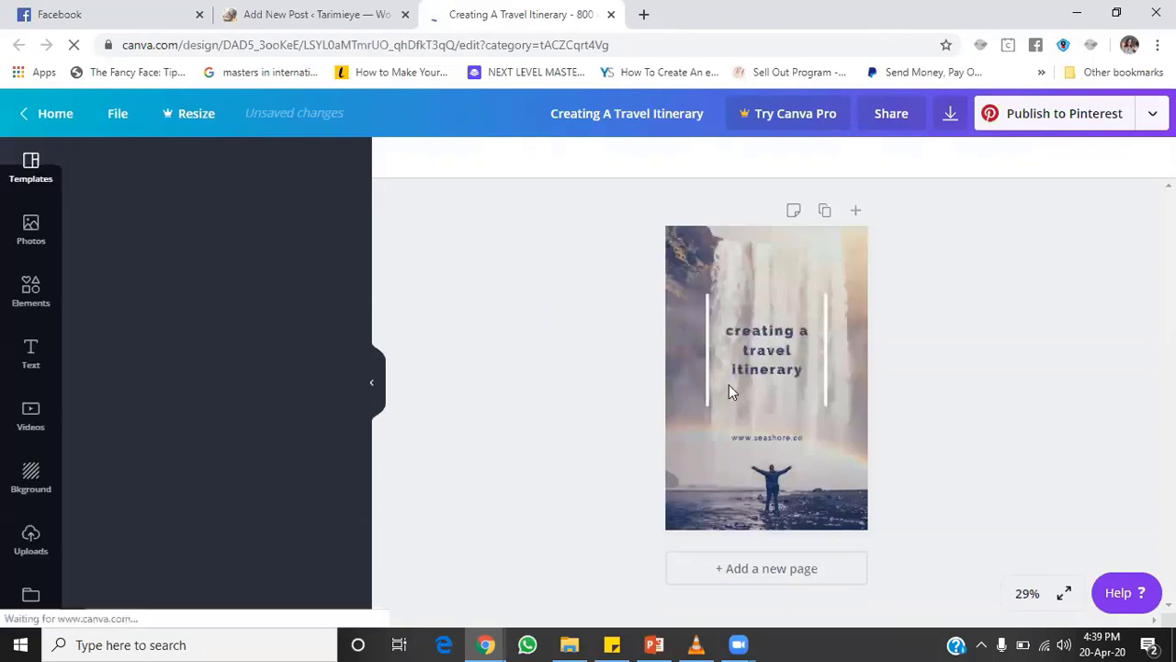
Replace the template's "creating a travel itinerary" heading with the title copied from the WordPress post draft, "How To Create A New Blog Post in 2020".
{"action": "left_click", "coordinate": [753, 364]}
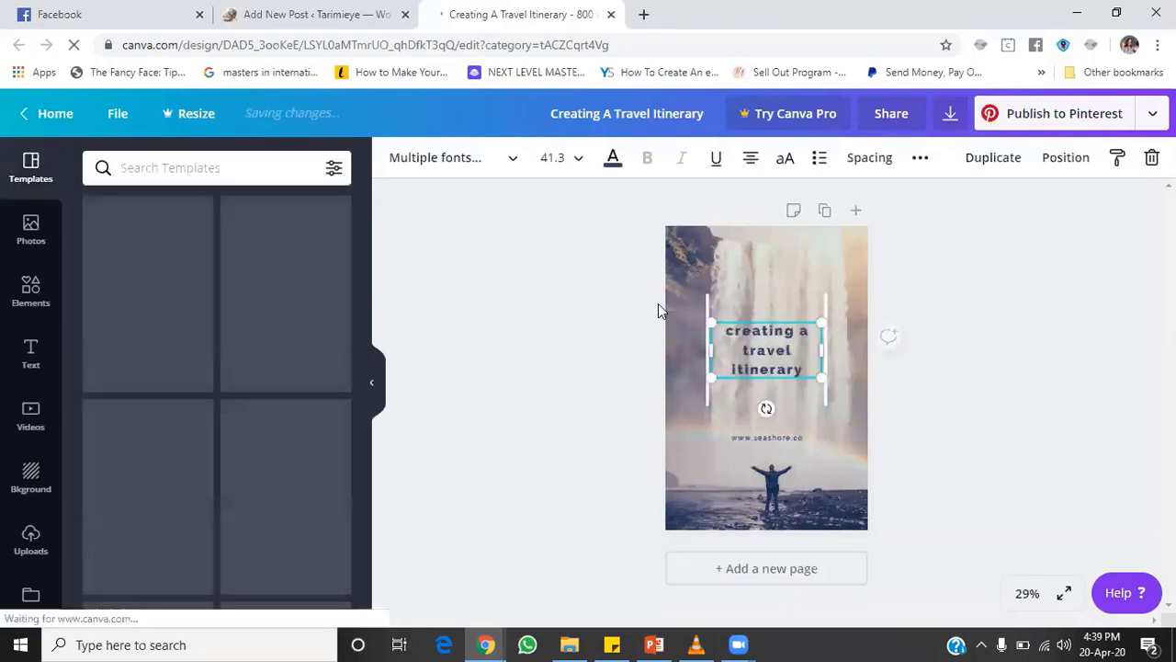
{"action": "left_click", "coordinate": [292, 16]}
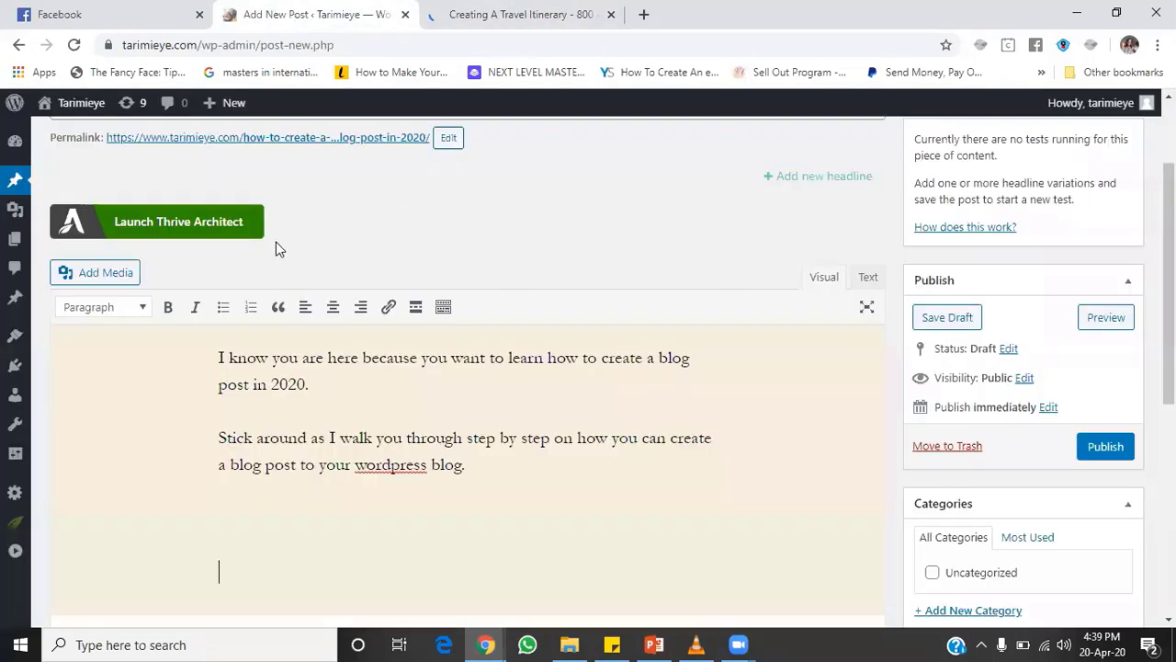
{"action": "scroll", "coordinate": [451, 289], "scroll_direction": "up", "scroll_amount": 2}
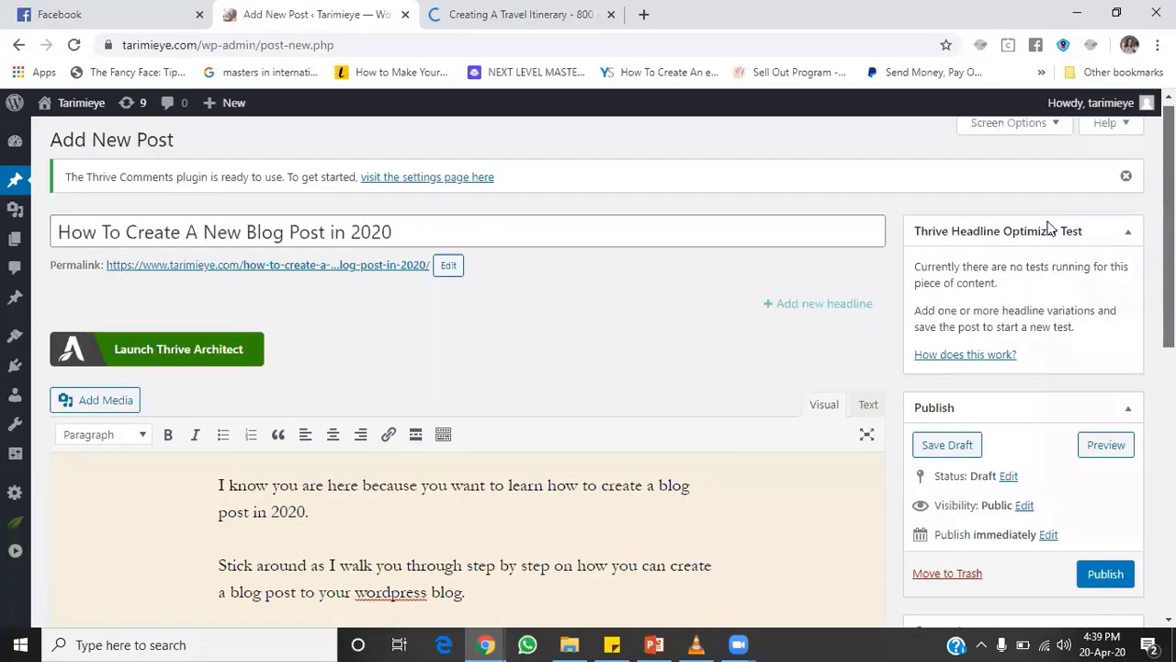
{"action": "left_click", "coordinate": [404, 226]}
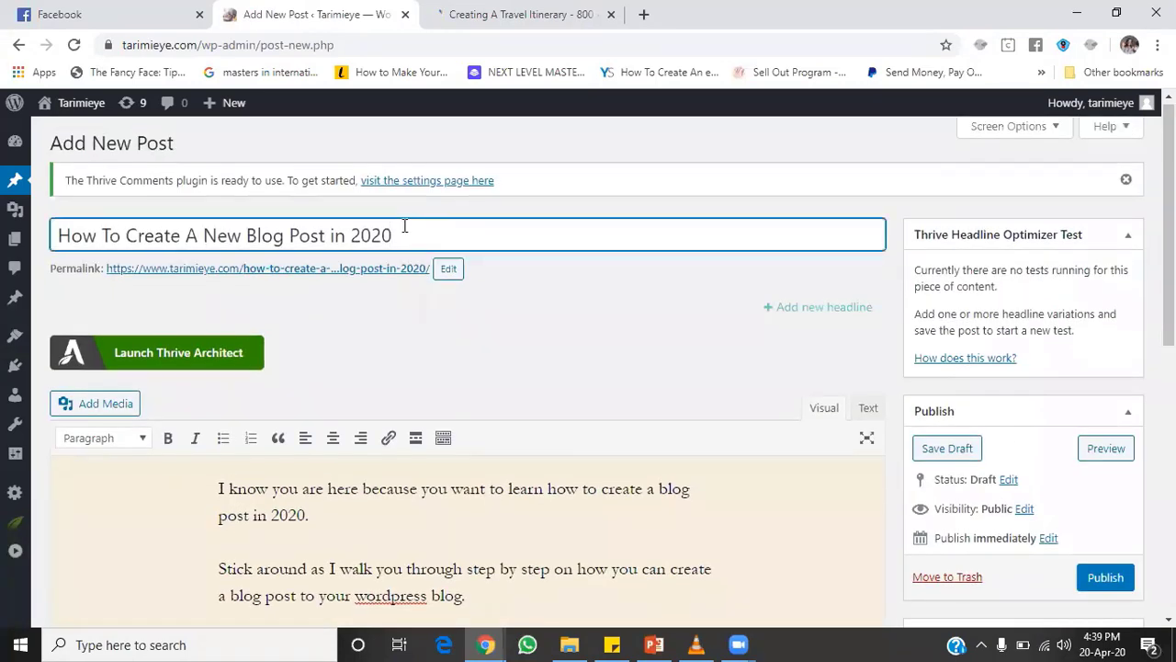
{"action": "key", "text": "ctrl+a"}
{"action": "key", "text": "ctrl+c"}
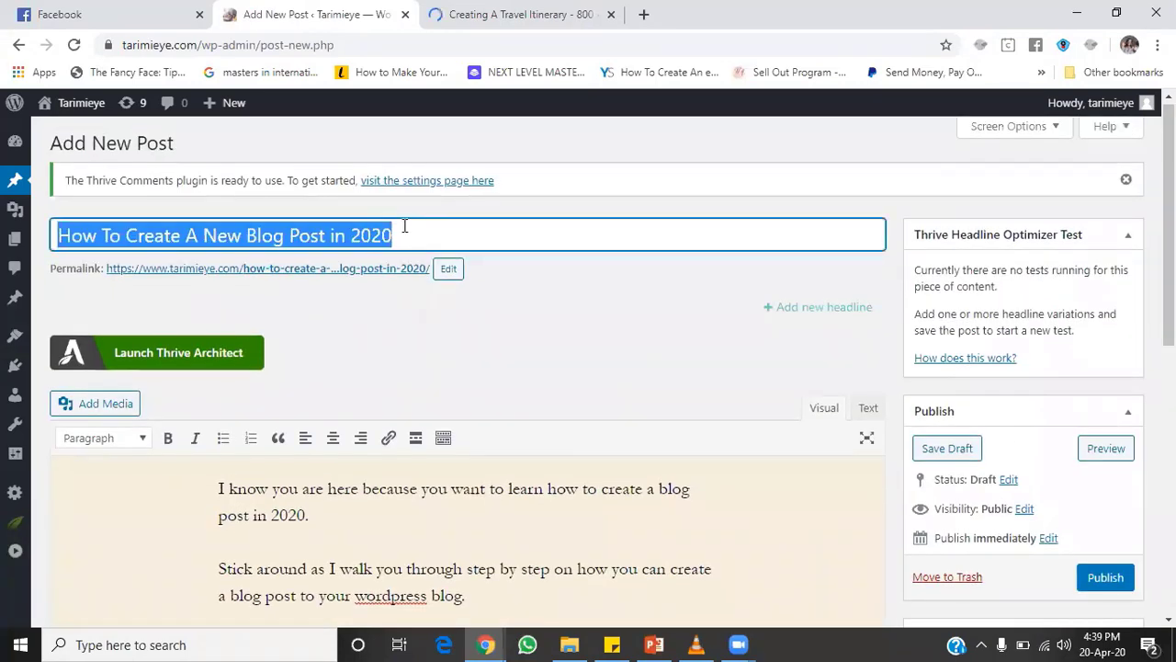
{"action": "left_click", "coordinate": [530, 16]}
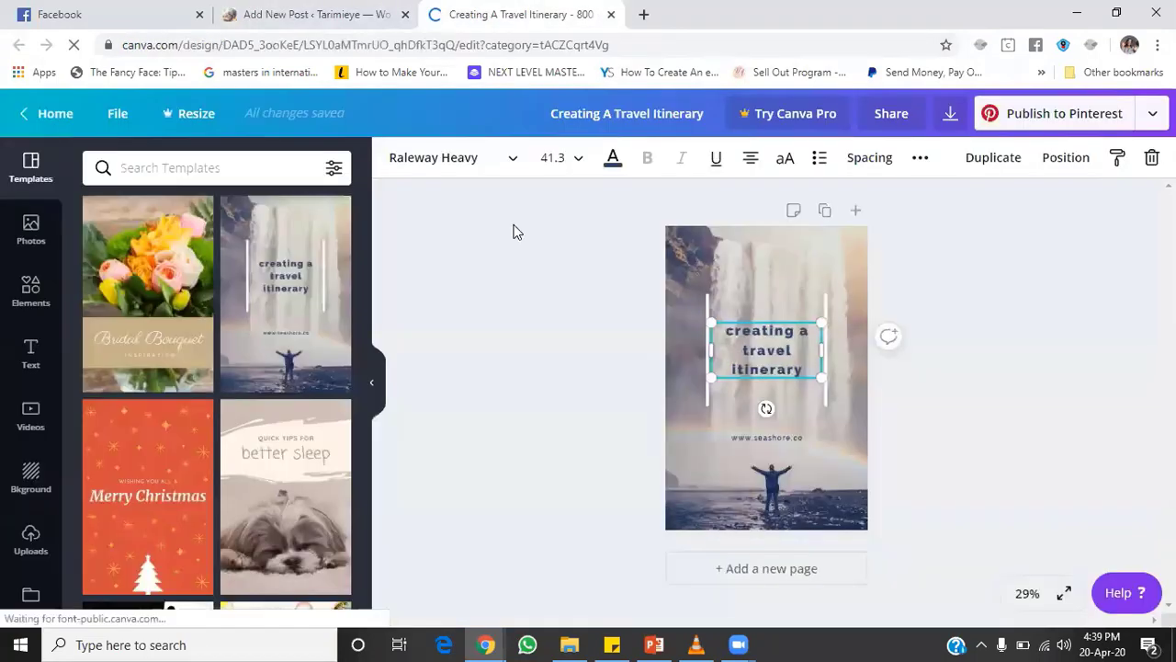
{"action": "double_click", "coordinate": [762, 356]}
{"action": "key", "text": "ctrl+v"}
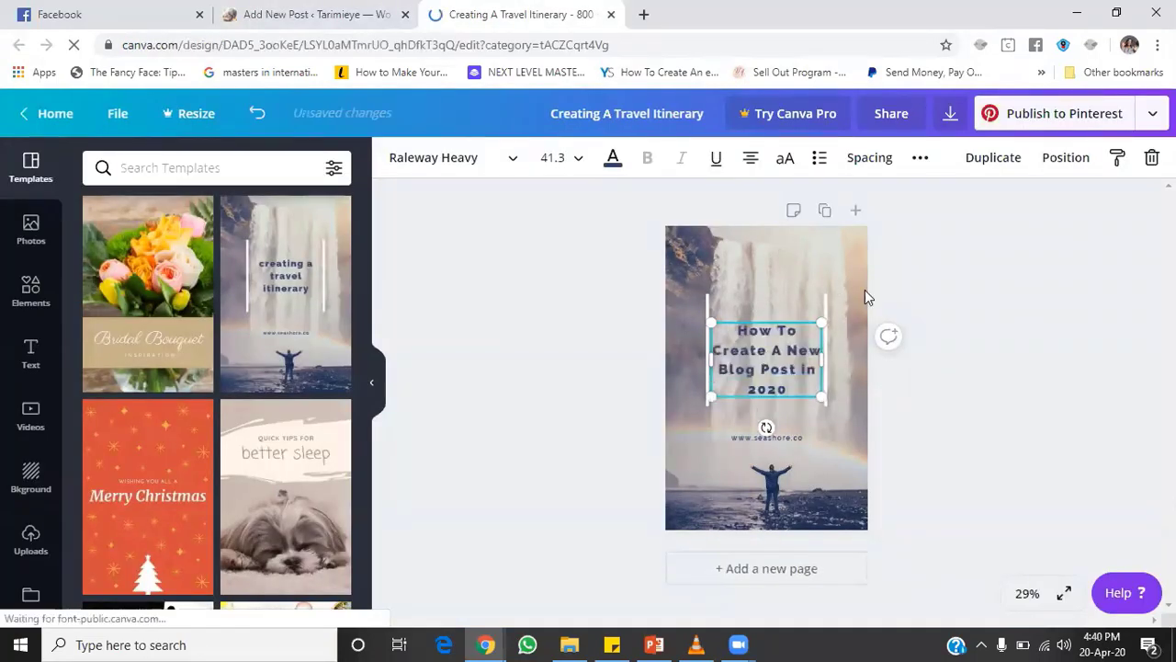
Enlarge the heading to a font size of about 71.7 and position it across the upper half of the image.
{"action": "left_click_drag", "start_coordinate": [818, 321], "coordinate": [882, 282]}
{"action": "left_click_drag", "start_coordinate": [795, 278], "coordinate": [764, 259]}
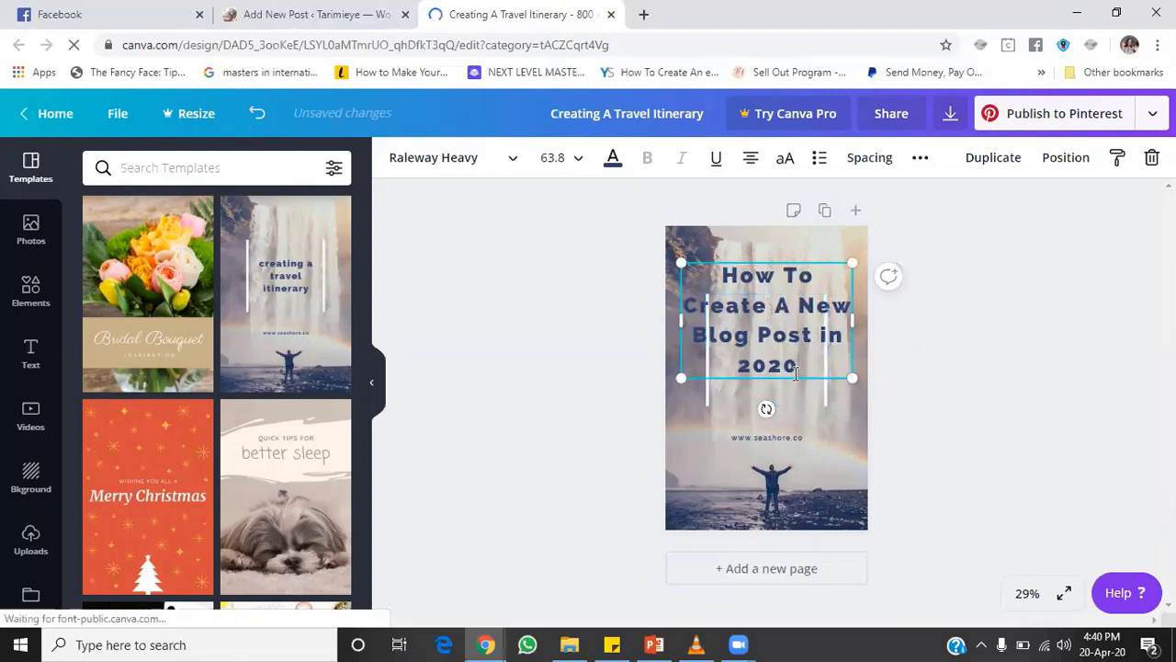
{"action": "left_click_drag", "start_coordinate": [853, 381], "coordinate": [890, 440]}
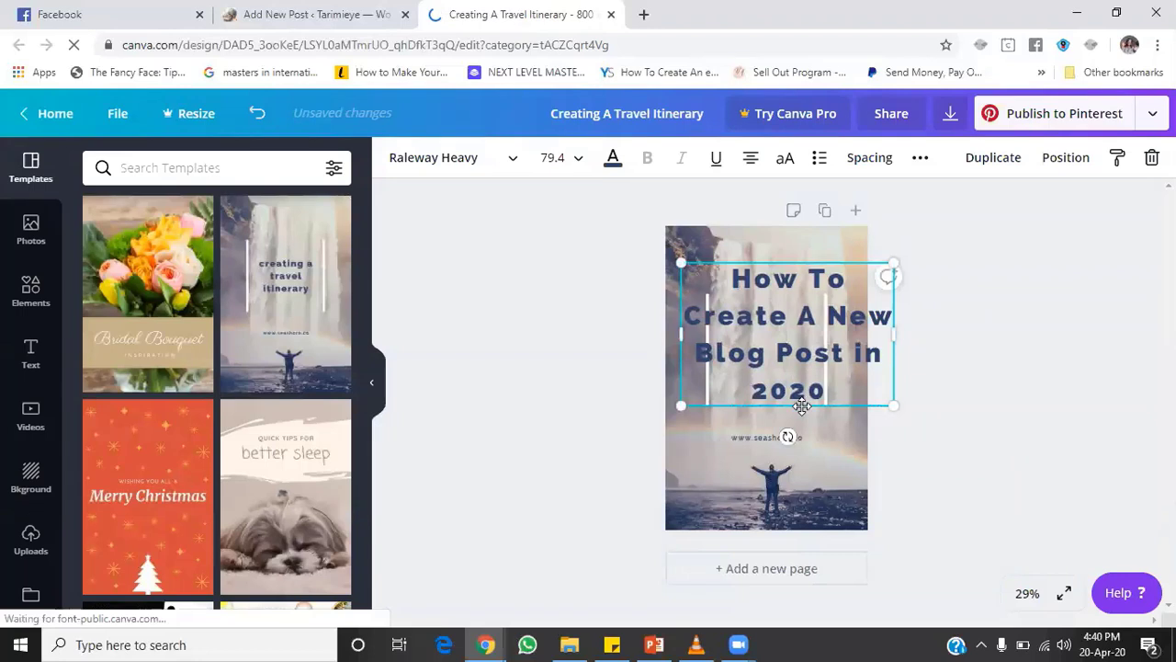
{"action": "left_click_drag", "start_coordinate": [803, 405], "coordinate": [788, 402]}
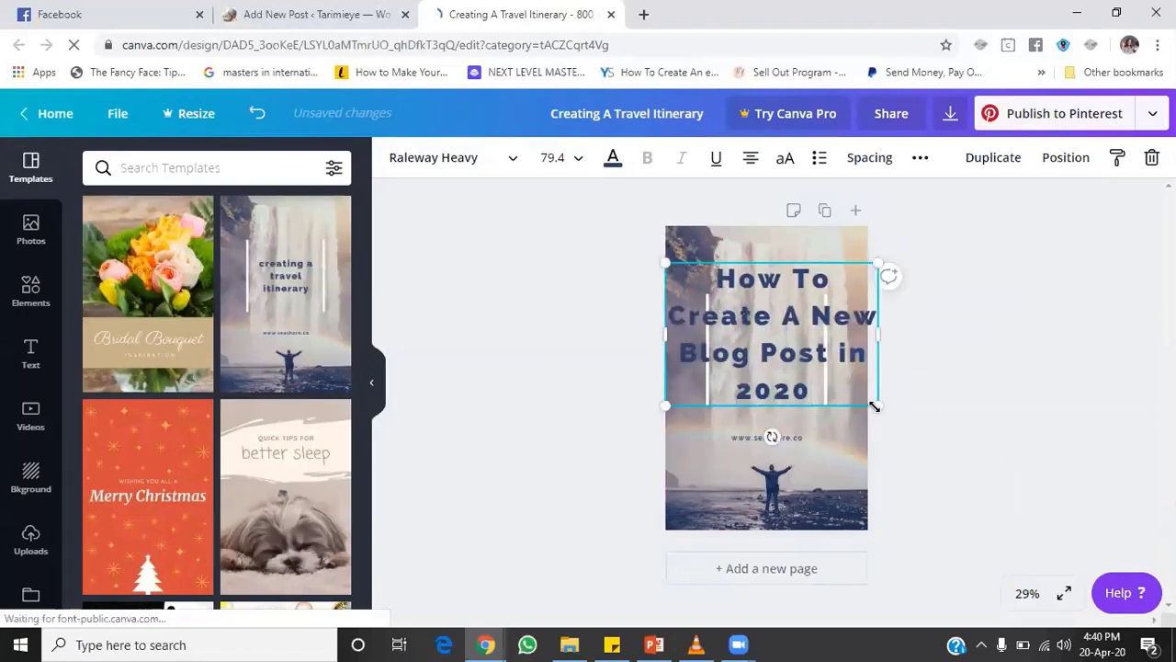
{"action": "left_click_drag", "start_coordinate": [874, 406], "coordinate": [857, 393]}
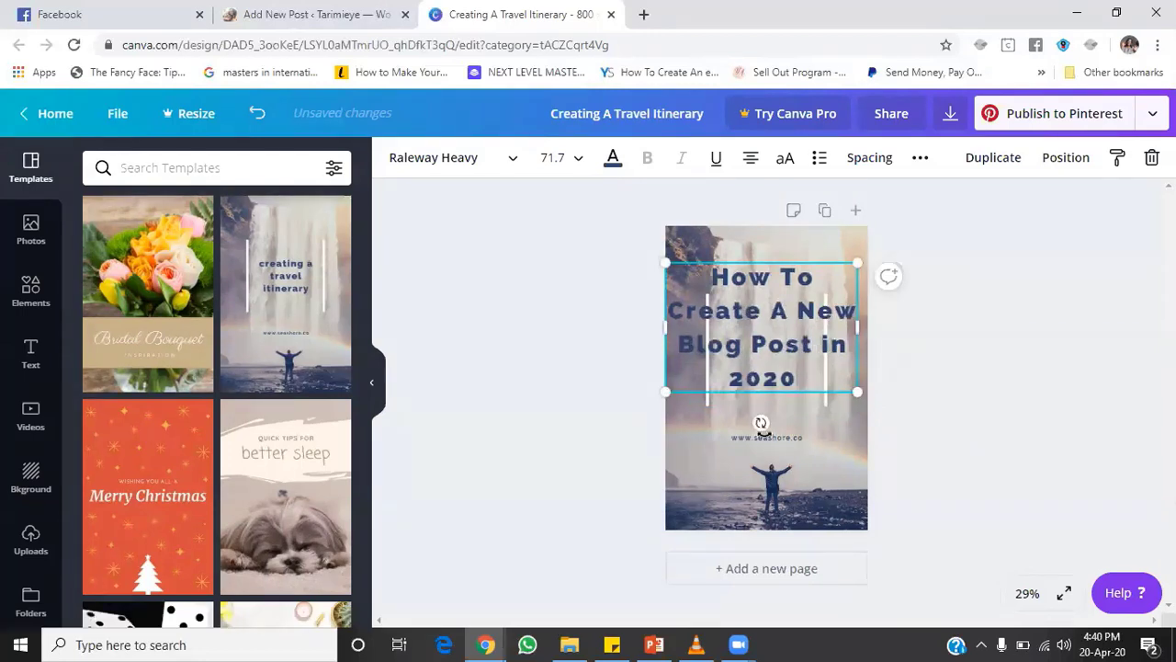
{"action": "left_click", "coordinate": [768, 438]}
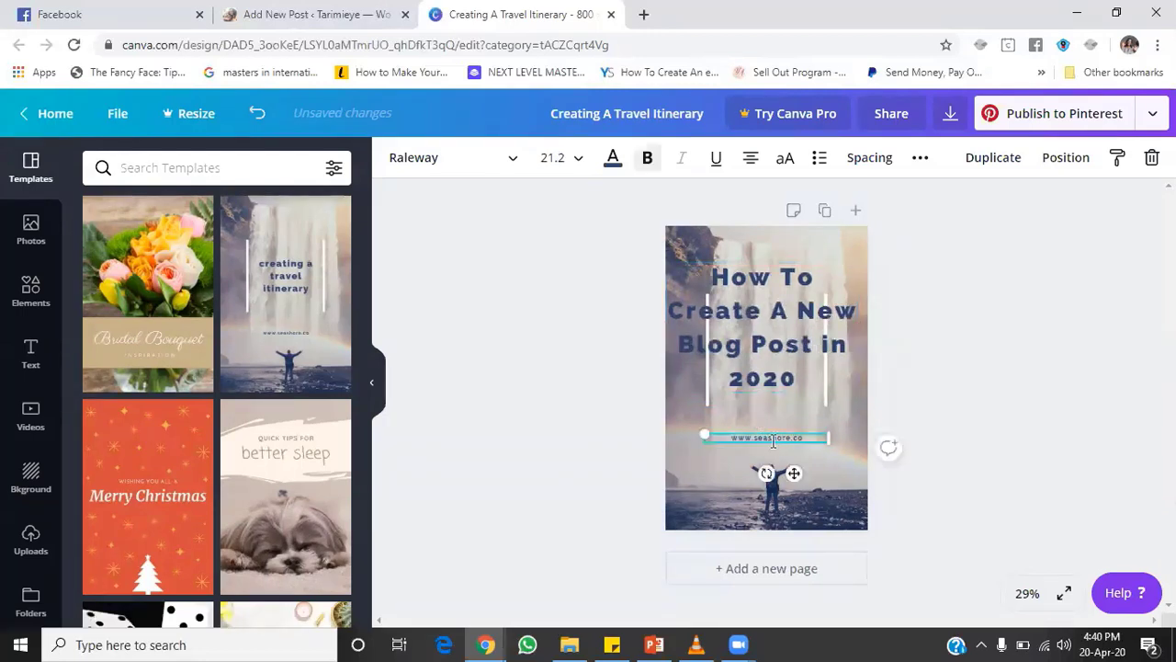
{"action": "double_click", "coordinate": [773, 439]}
{"action": "type", "text": "tarimieye"}
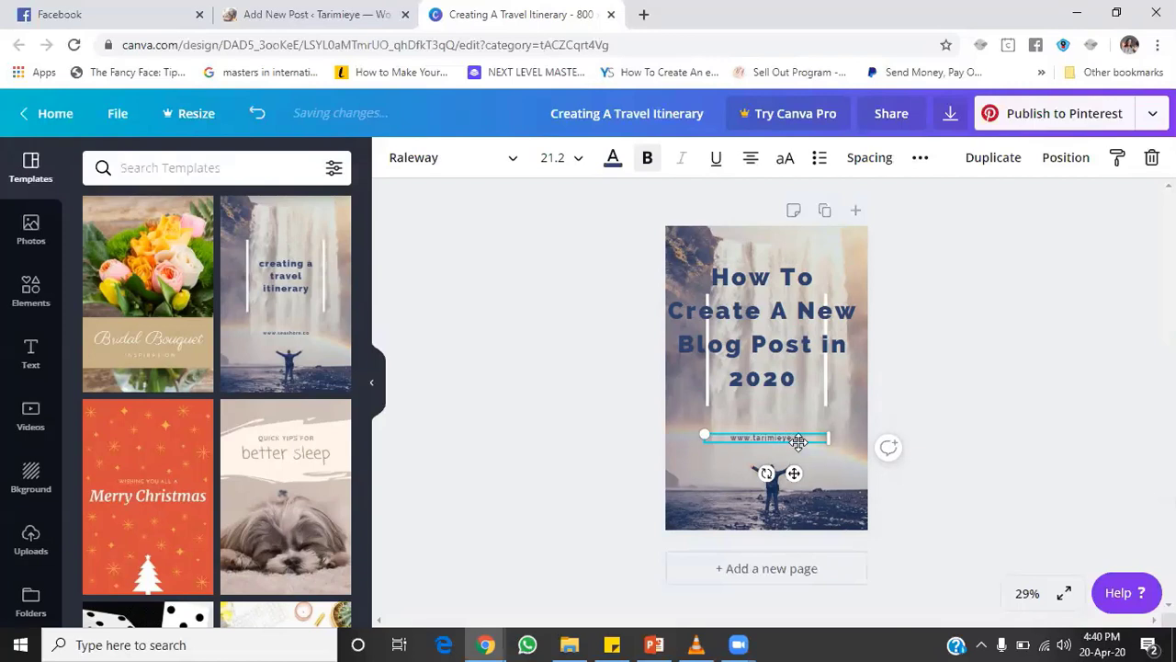
{"action": "type", "text": "m"}
{"action": "left_click", "coordinate": [959, 399]}
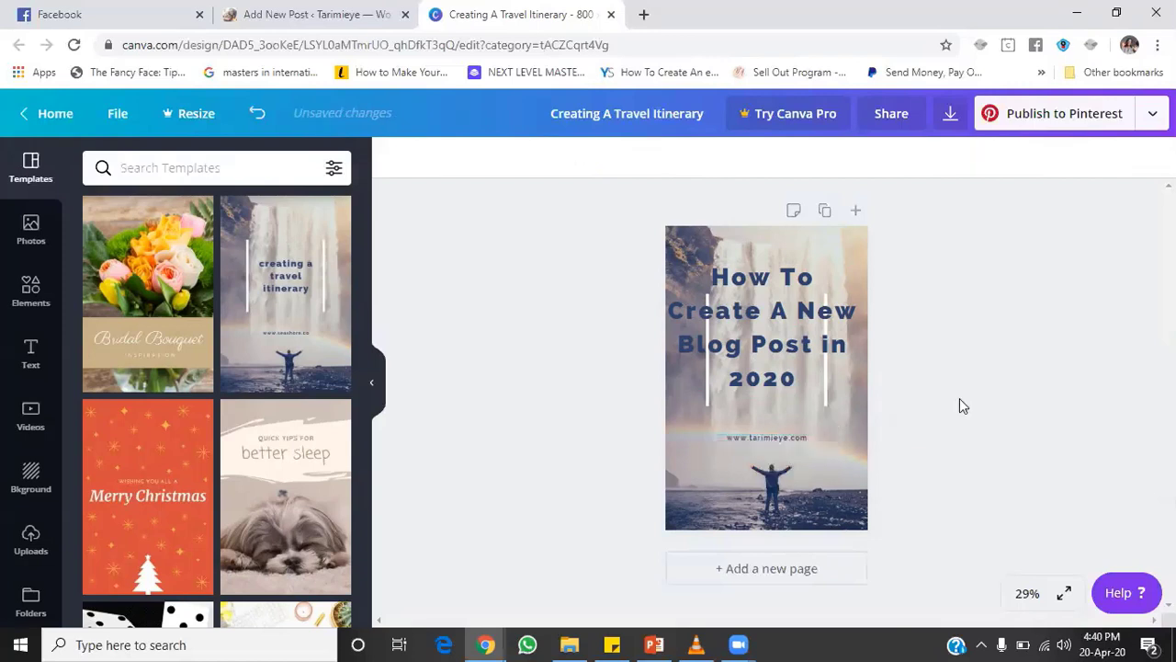
Enlarge the web address to a font size of about 29.1 and move it just above the standing figure.
{"action": "left_click", "coordinate": [812, 437]}
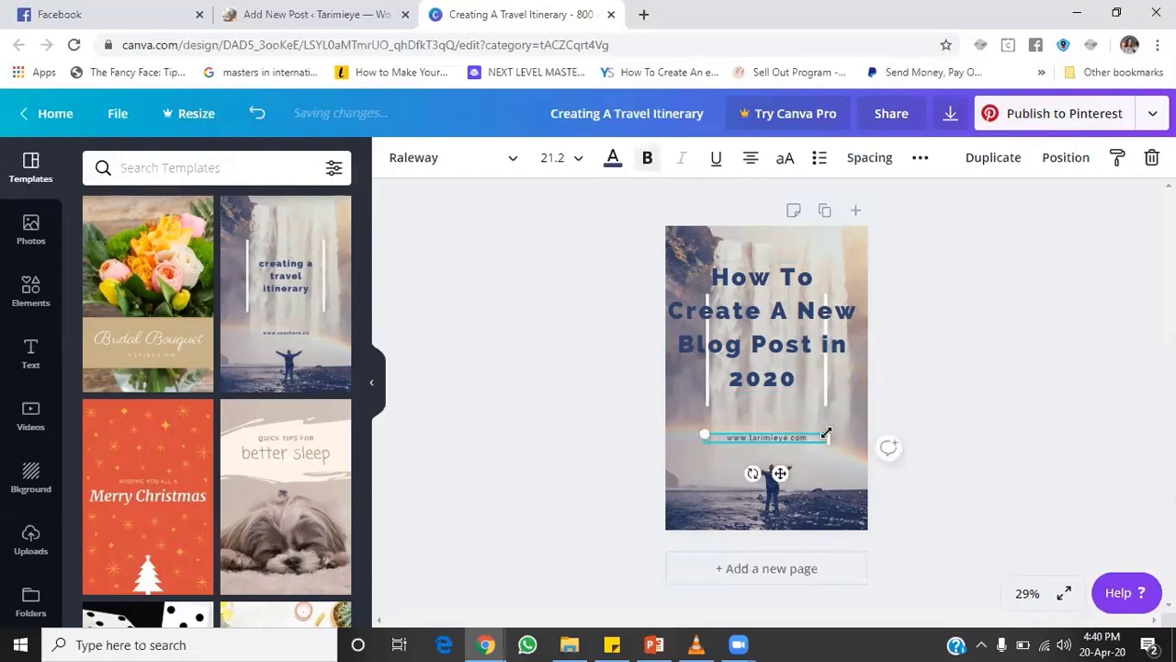
{"action": "left_click_drag", "start_coordinate": [823, 436], "coordinate": [868, 434]}
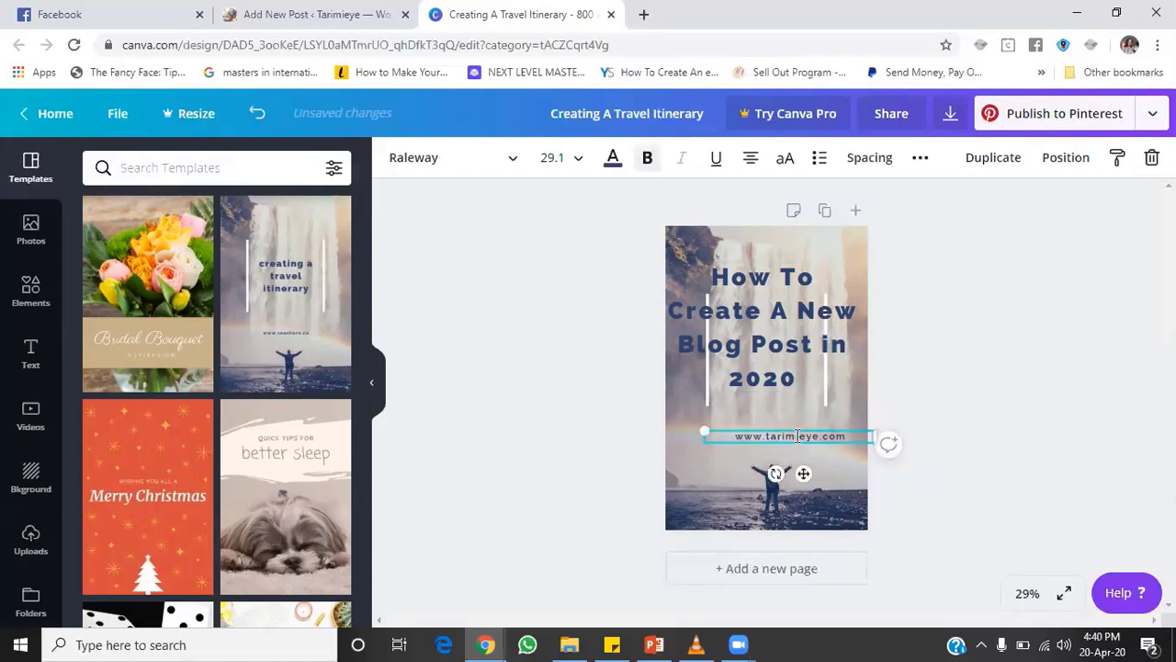
{"action": "left_click", "coordinate": [801, 427]}
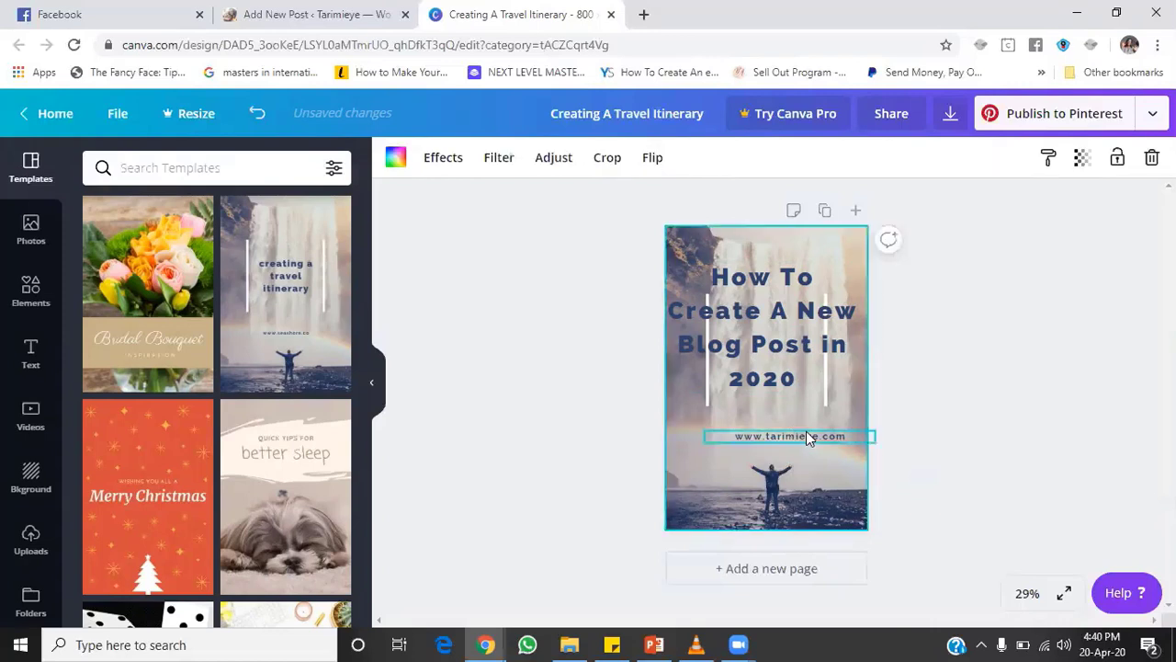
{"action": "left_click", "coordinate": [806, 438]}
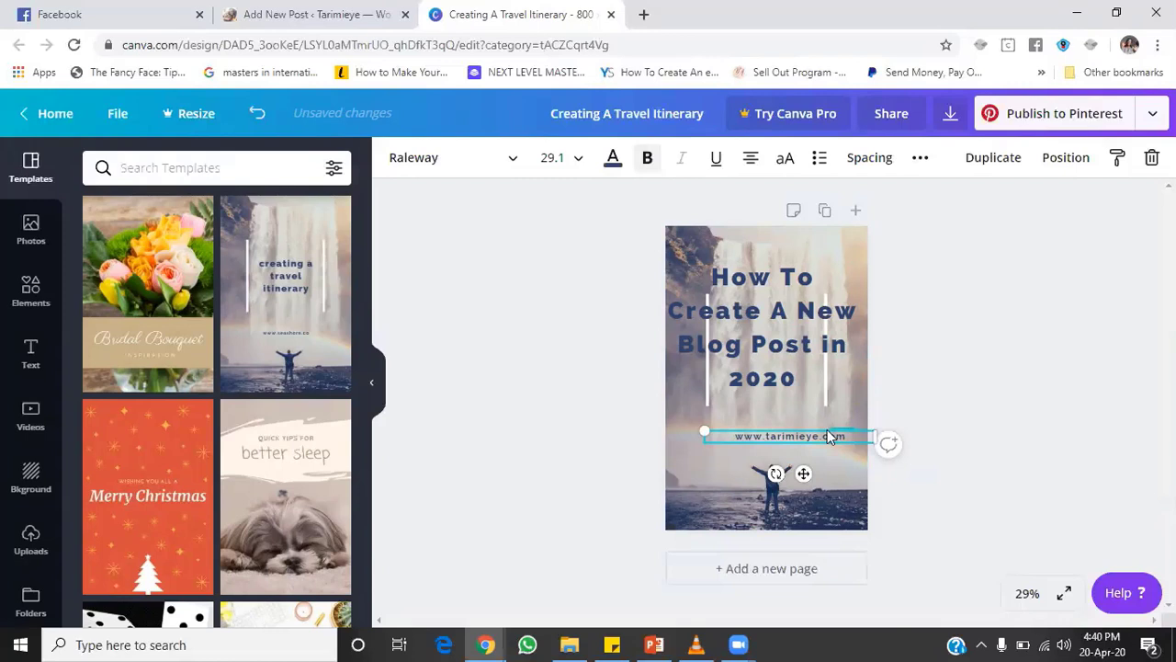
{"action": "key", "text": "Escape"}
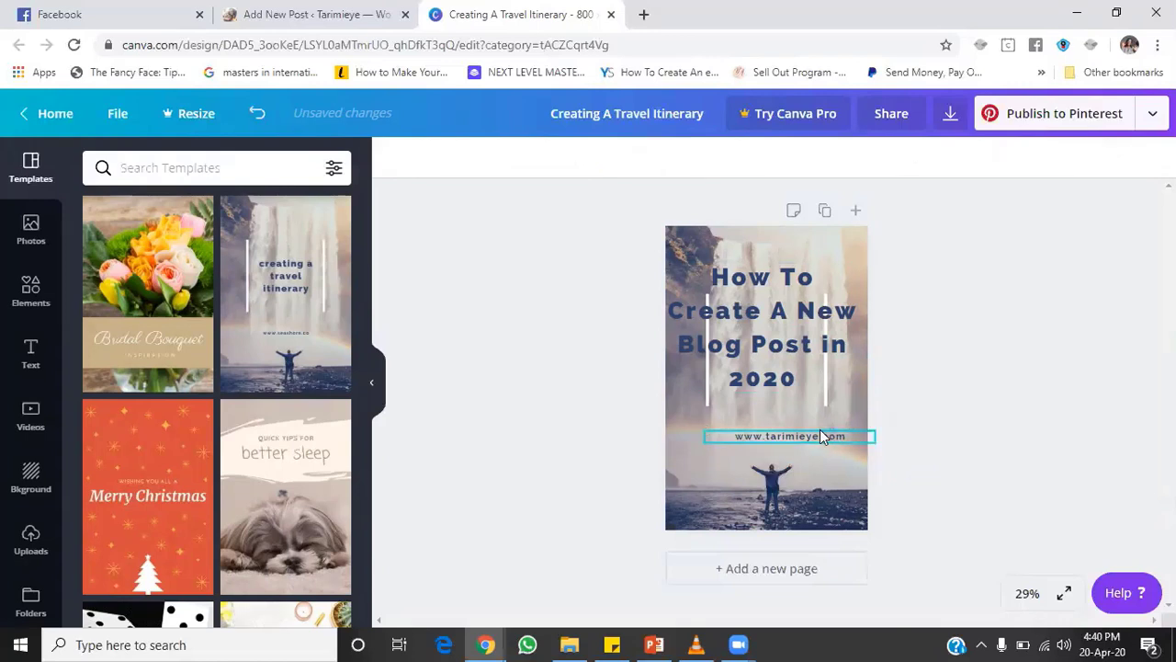
{"action": "left_click", "coordinate": [837, 436]}
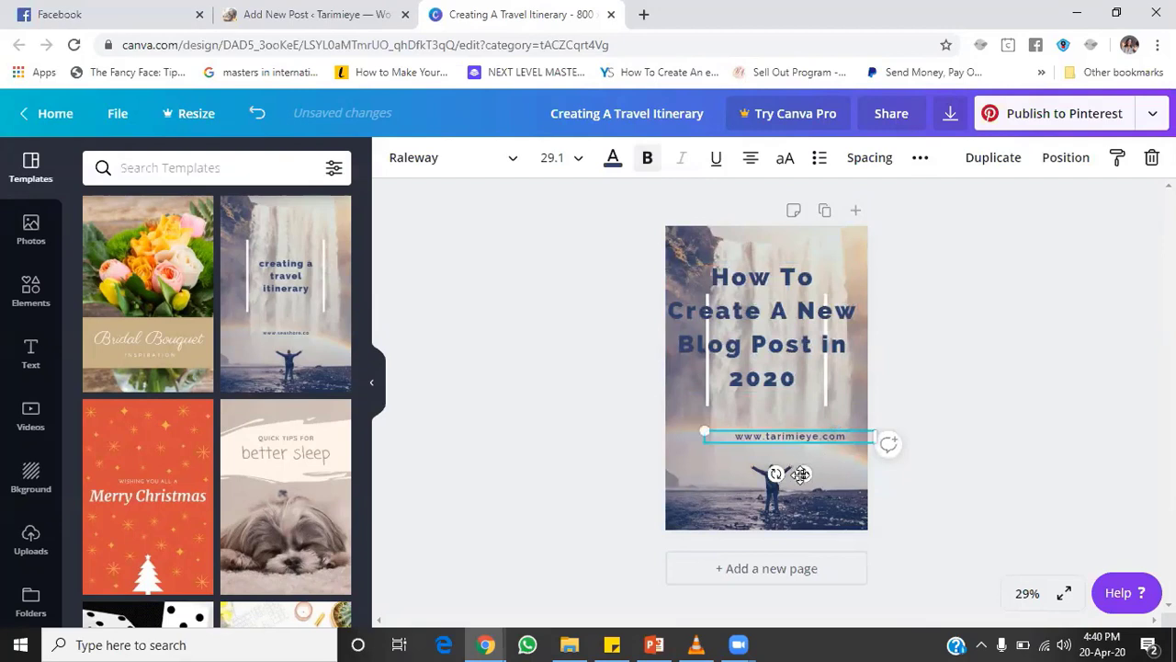
{"action": "left_click_drag", "start_coordinate": [800, 476], "coordinate": [782, 490]}
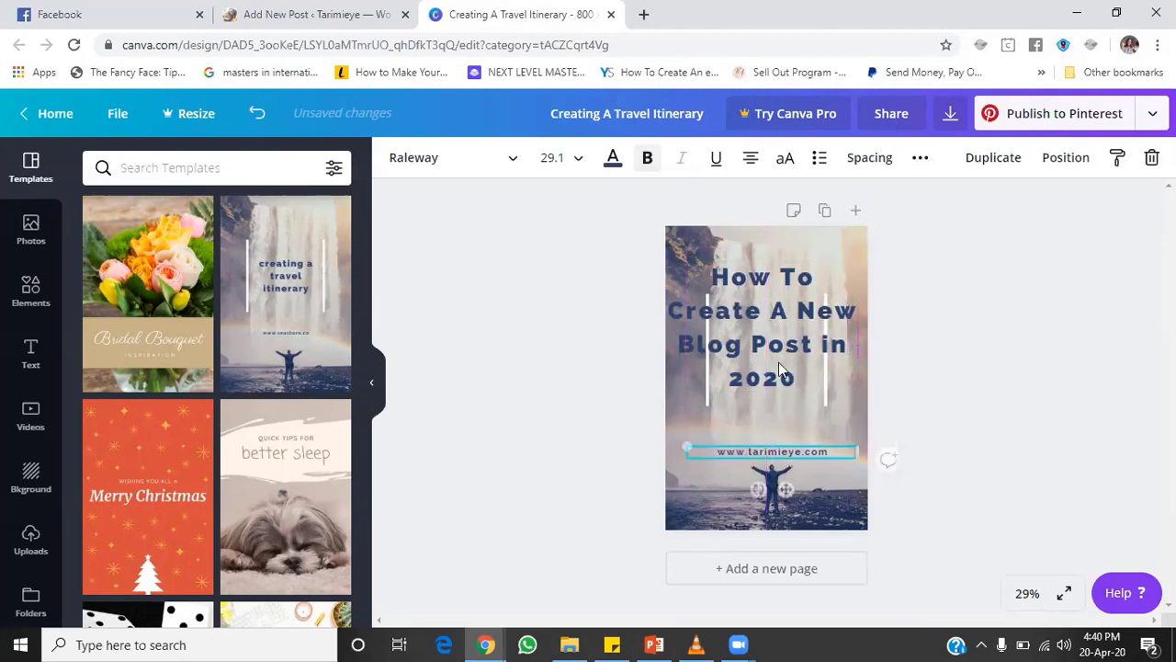
{"action": "left_click", "coordinate": [778, 362]}
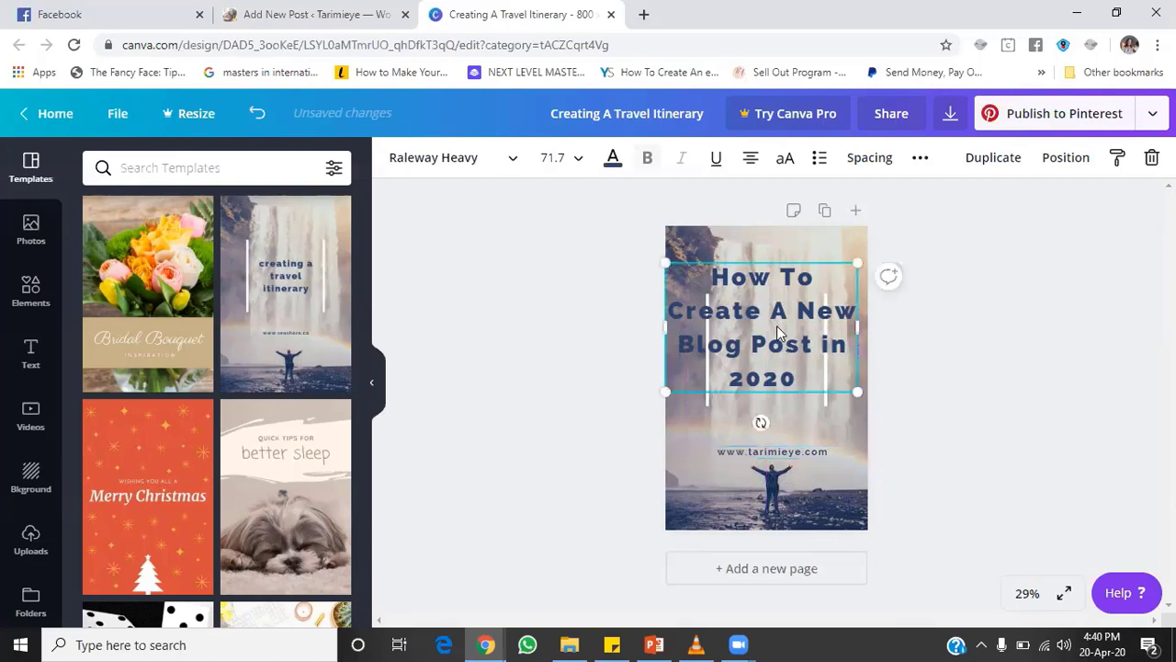
{"action": "left_click", "coordinate": [794, 239]}
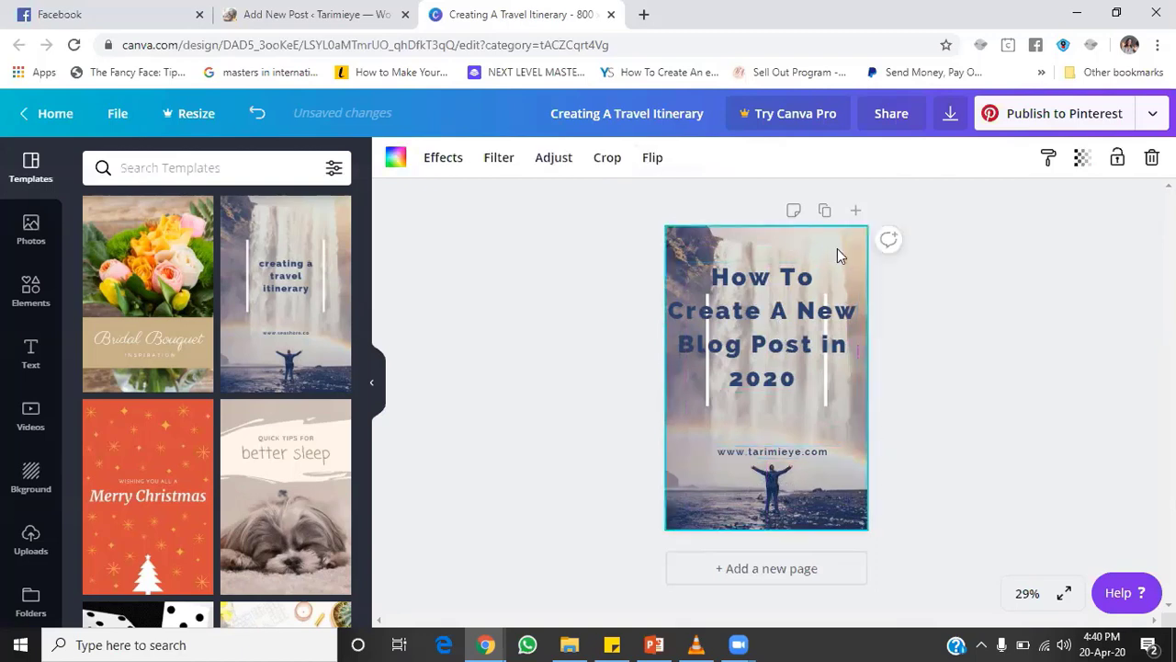
{"action": "left_click", "coordinate": [235, 267]}
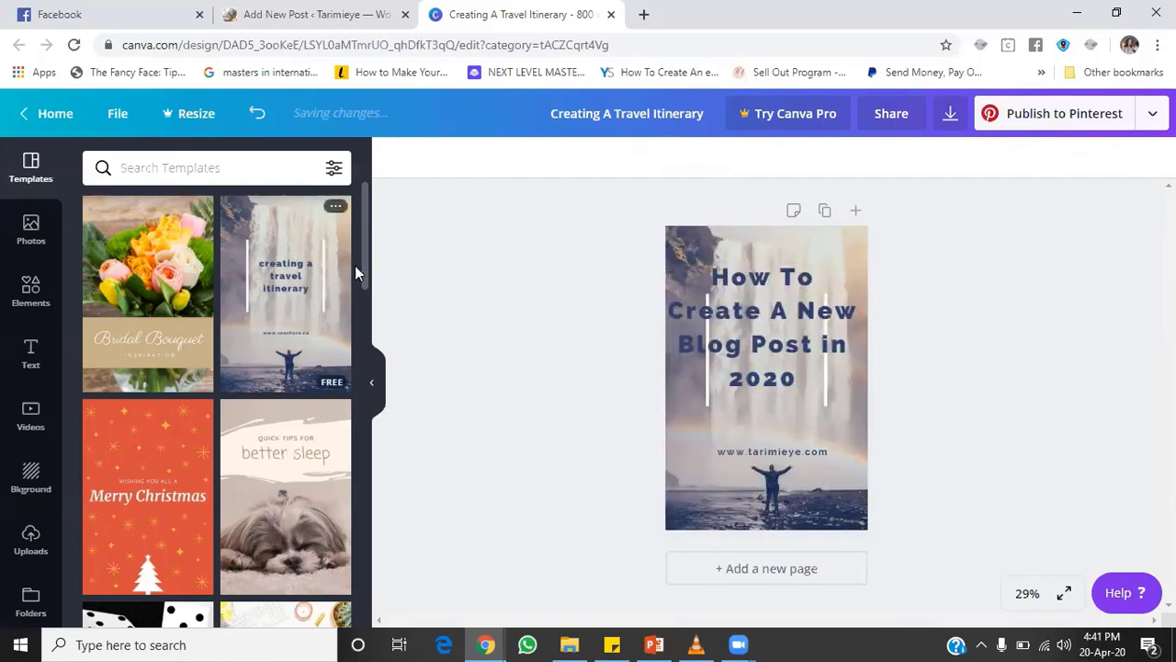
{"action": "scroll", "coordinate": [367, 313], "scroll_direction": "down", "scroll_amount": 1}
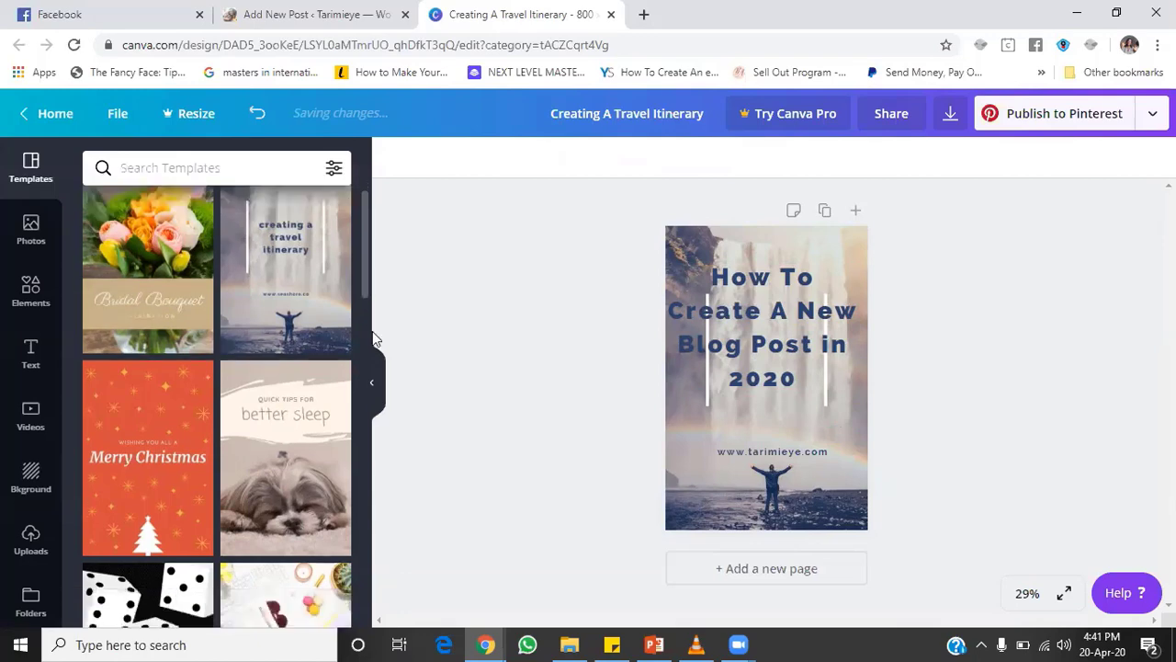
Browse the gallery of ready-made graphic templates.
{"action": "scroll", "coordinate": [368, 340], "scroll_direction": "down", "scroll_amount": 2}
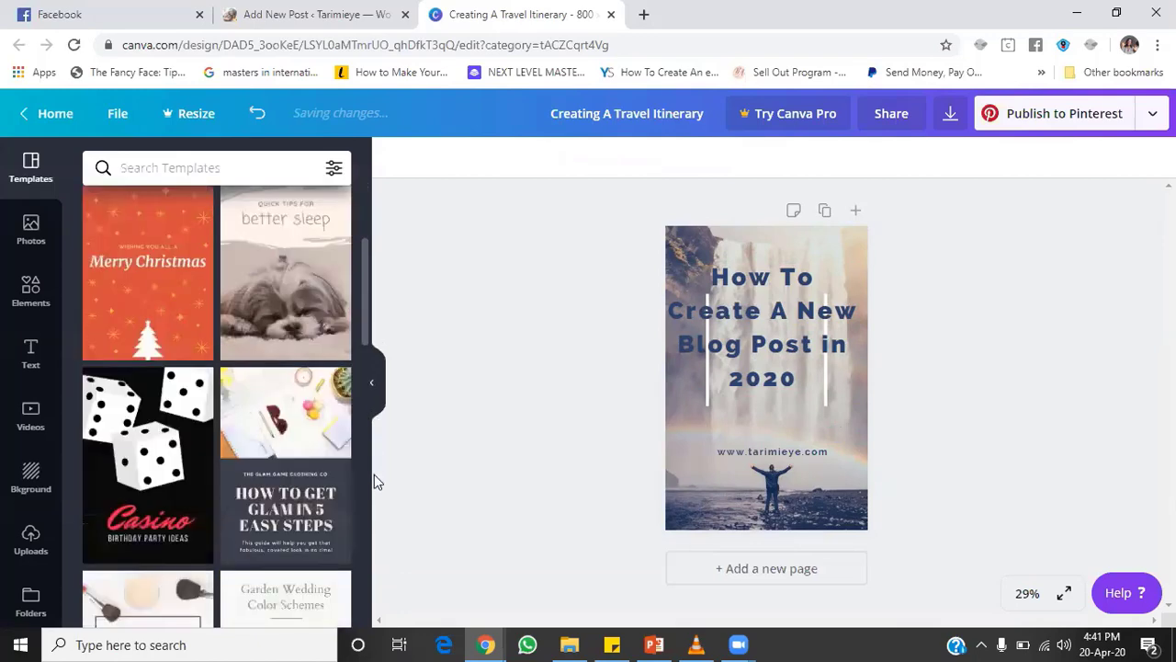
{"action": "scroll", "coordinate": [374, 477], "scroll_direction": "down", "scroll_amount": 3}
{"action": "scroll", "coordinate": [364, 570], "scroll_direction": "down", "scroll_amount": 3}
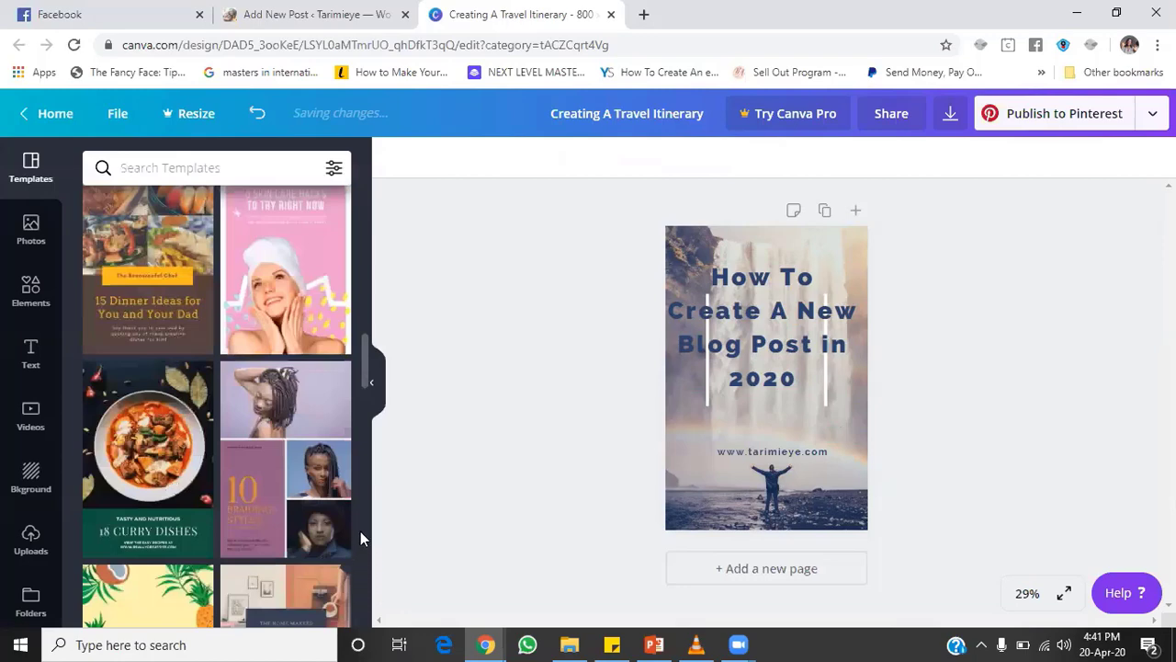
{"action": "scroll", "coordinate": [360, 533], "scroll_direction": "up", "scroll_amount": 2}
{"action": "scroll", "coordinate": [358, 616], "scroll_direction": "down", "scroll_amount": 10}
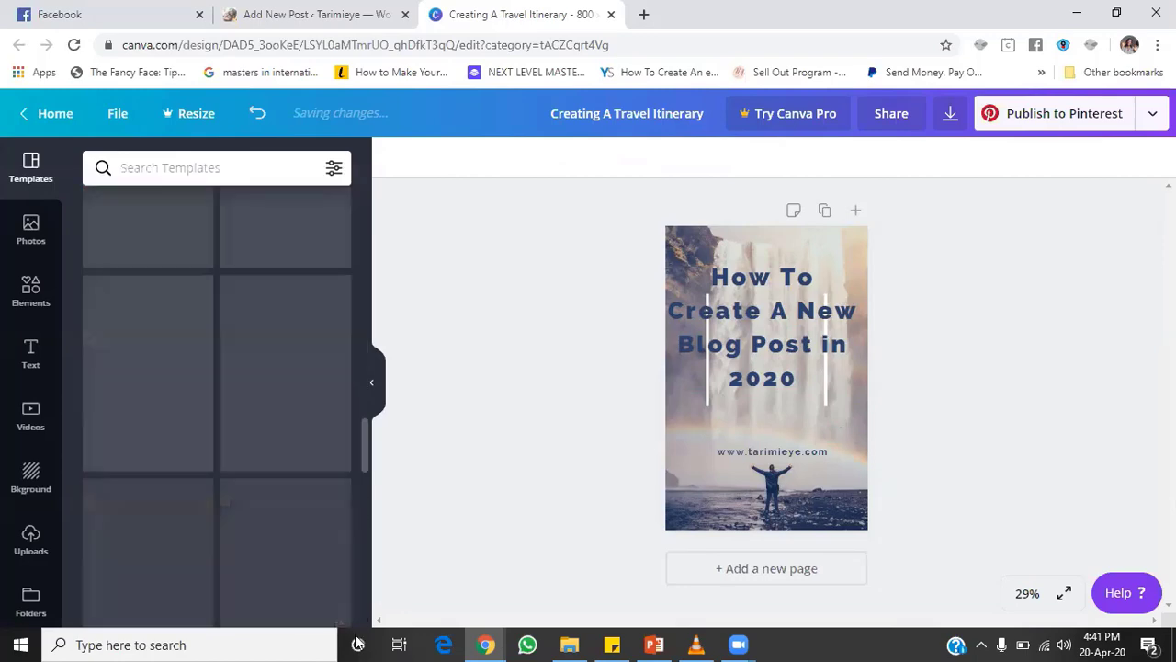
{"action": "scroll", "coordinate": [327, 530], "scroll_direction": "up", "scroll_amount": 13}
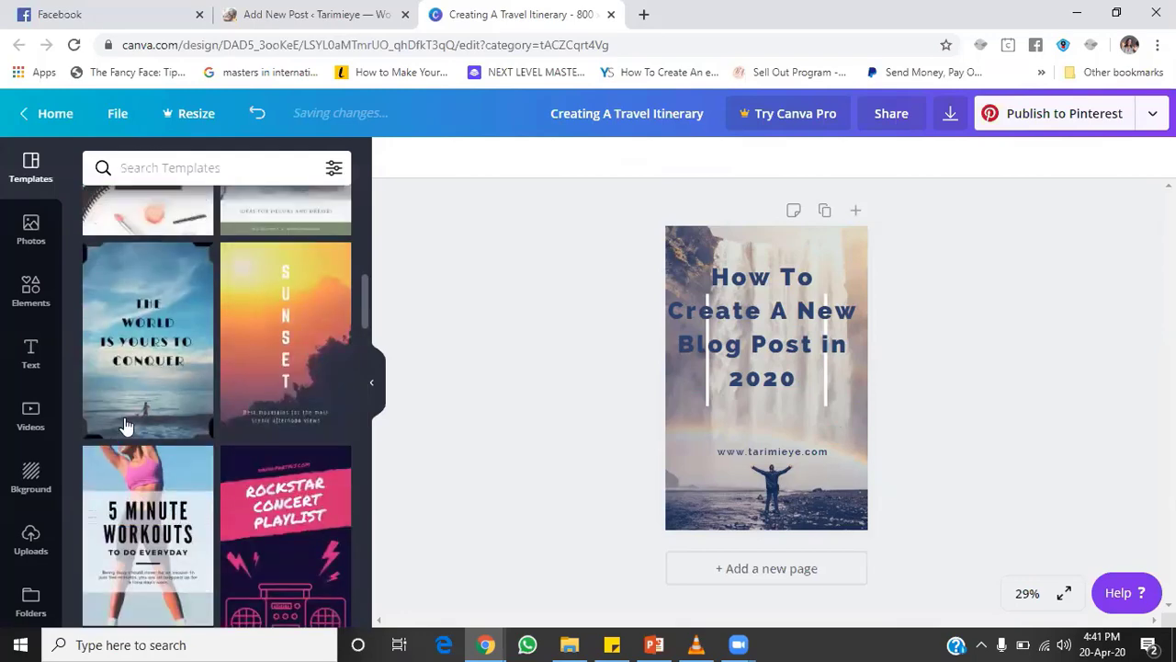
Enlarge the frame of two vertical white lines so that it spans the heading's height and most of its width.
{"action": "key", "text": "ctrl+z"}
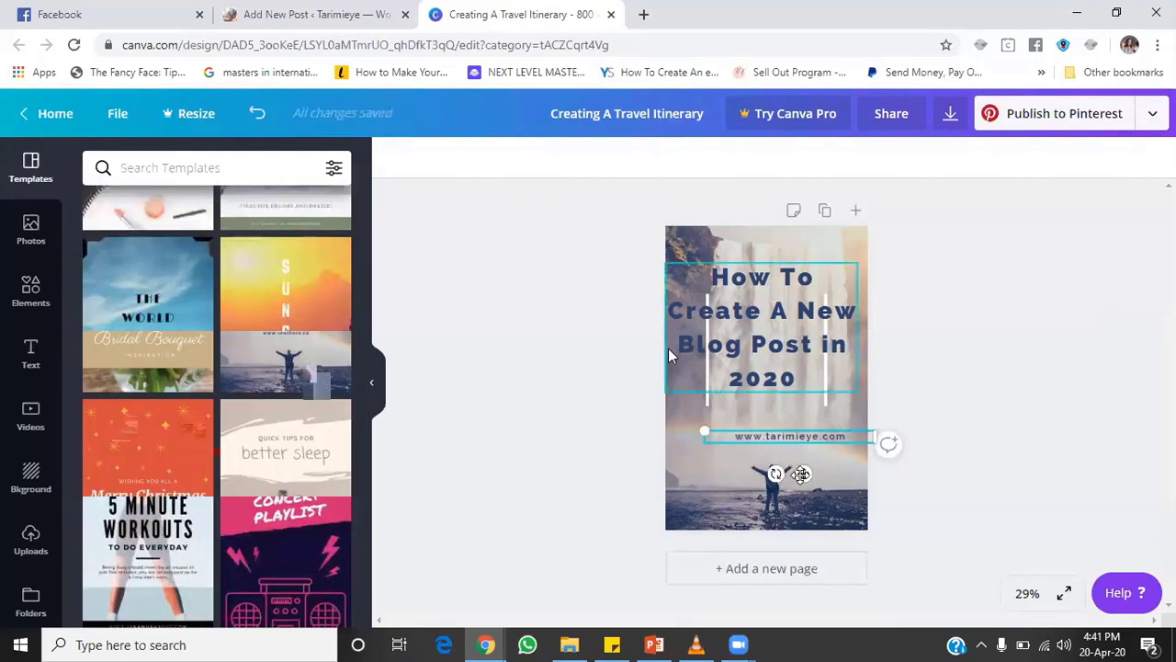
{"action": "left_click", "coordinate": [858, 393]}
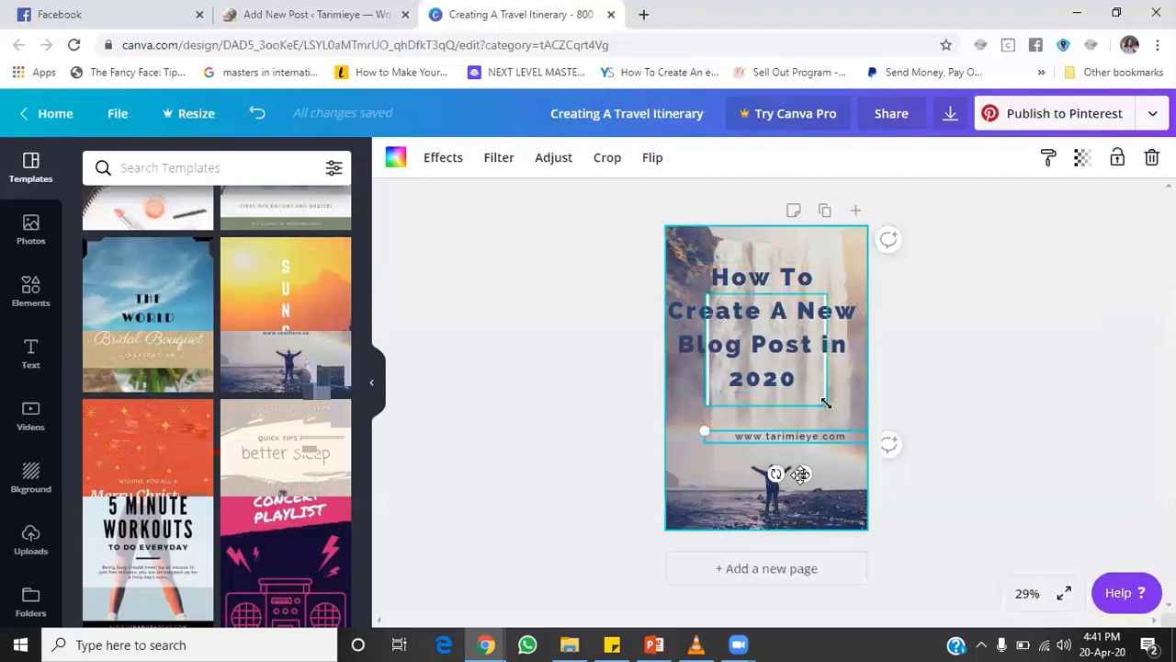
{"action": "left_click_drag", "start_coordinate": [831, 282], "coordinate": [847, 274]}
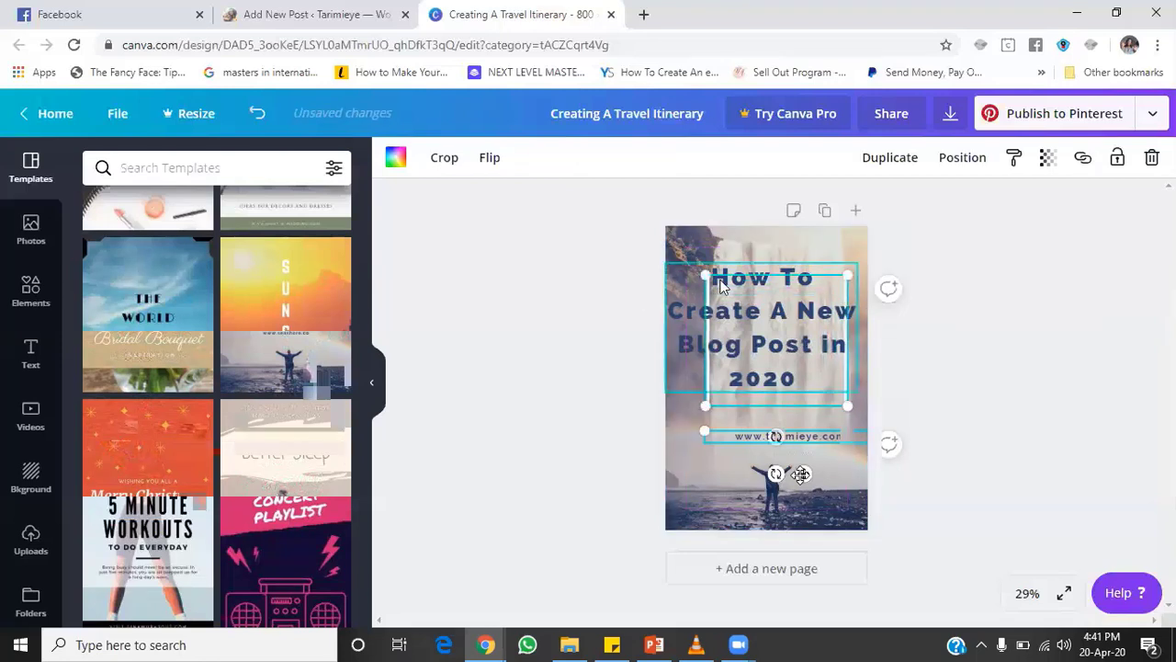
{"action": "left_click_drag", "start_coordinate": [705, 274], "coordinate": [689, 251]}
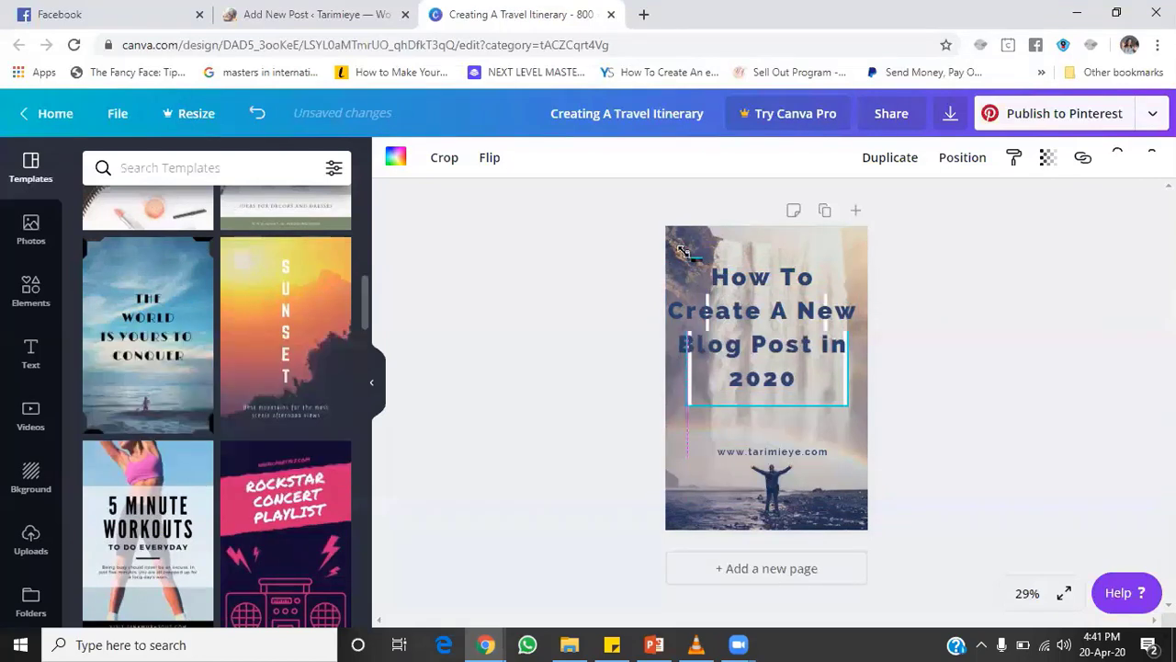
{"action": "left_click", "coordinate": [959, 339]}
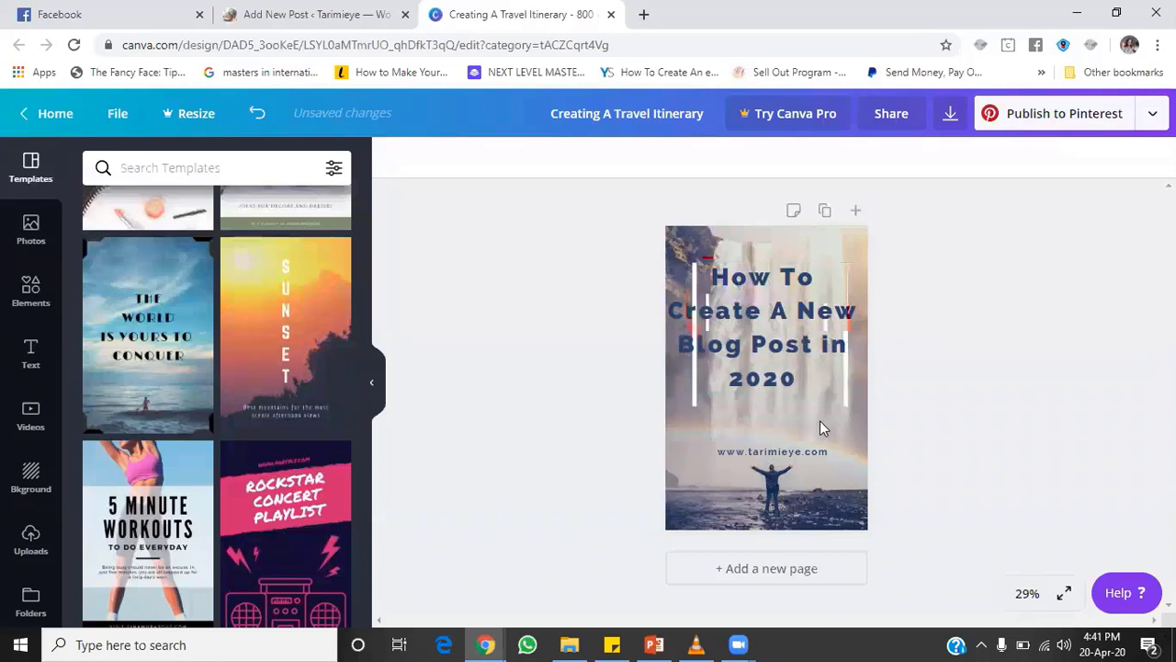
Download the finished graphic as a PNG file and dismiss the Canva Pro trial offer.
{"action": "left_click", "coordinate": [949, 118]}
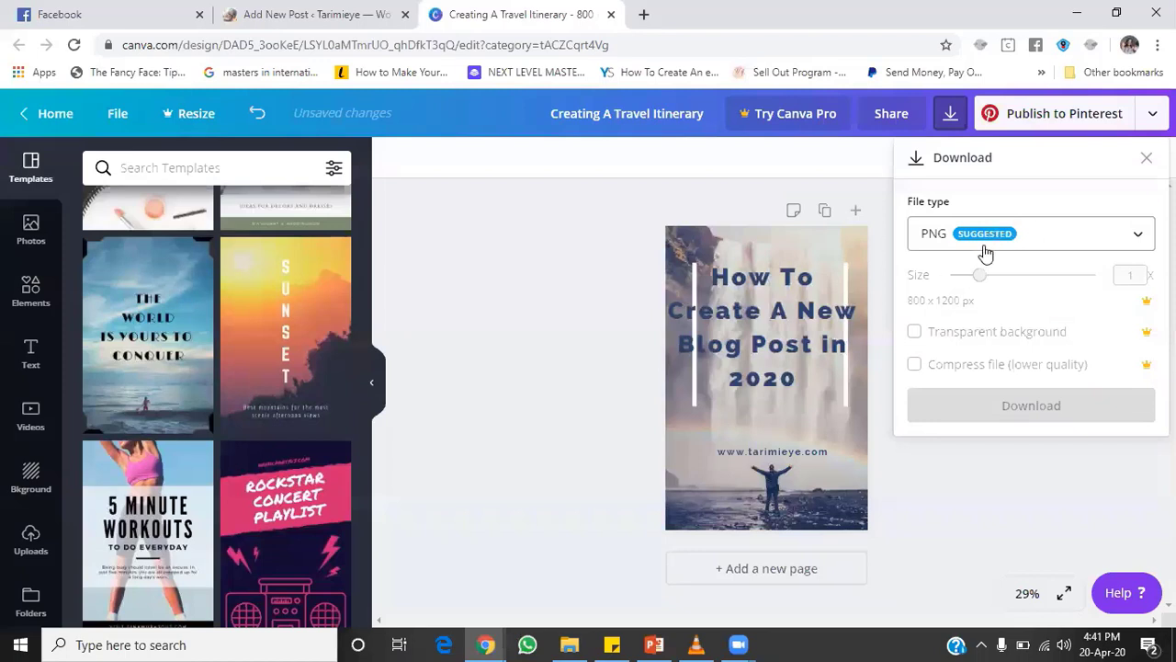
{"action": "left_click", "coordinate": [1020, 406]}
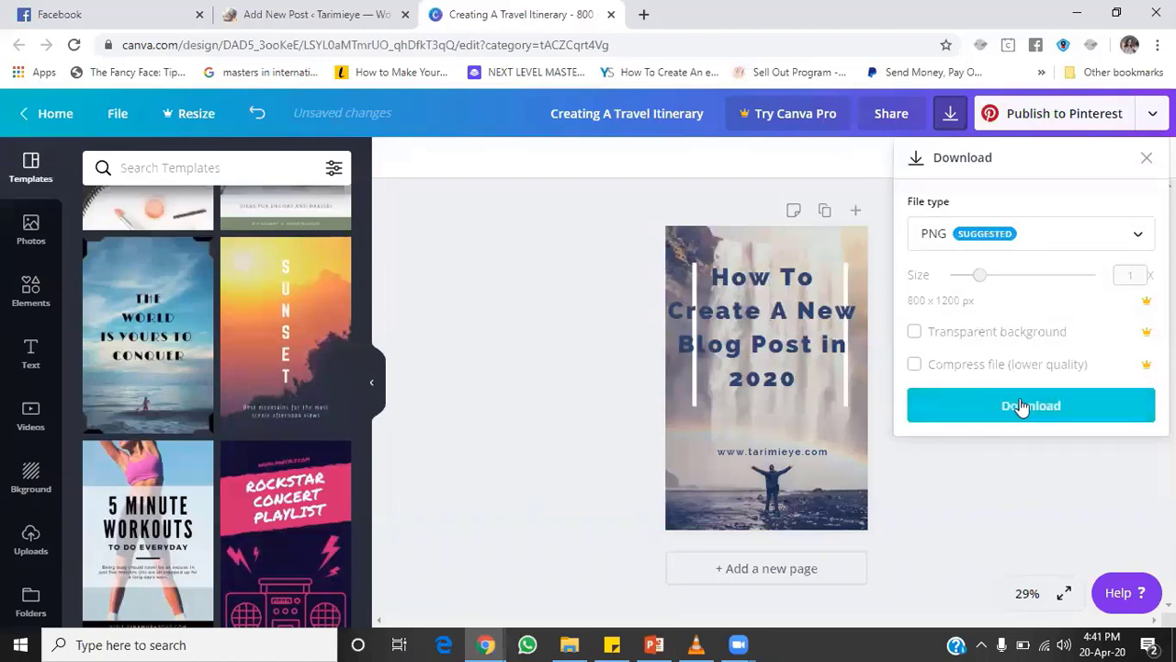
{"action": "left_click", "coordinate": [1022, 407]}
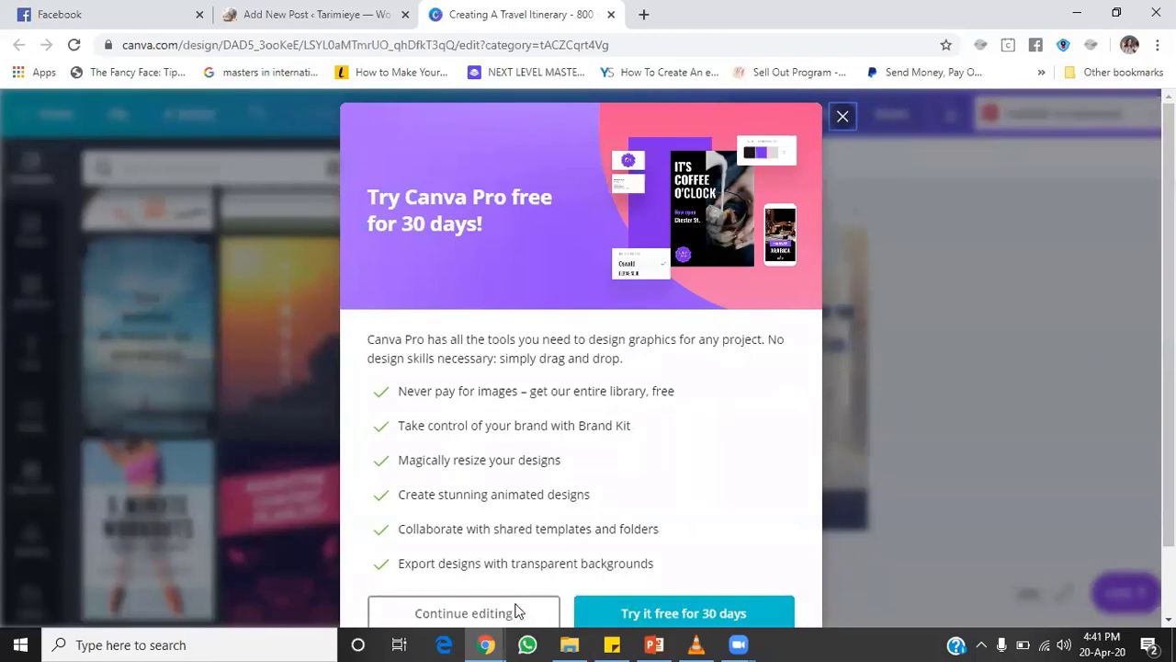
{"action": "left_click", "coordinate": [516, 612]}
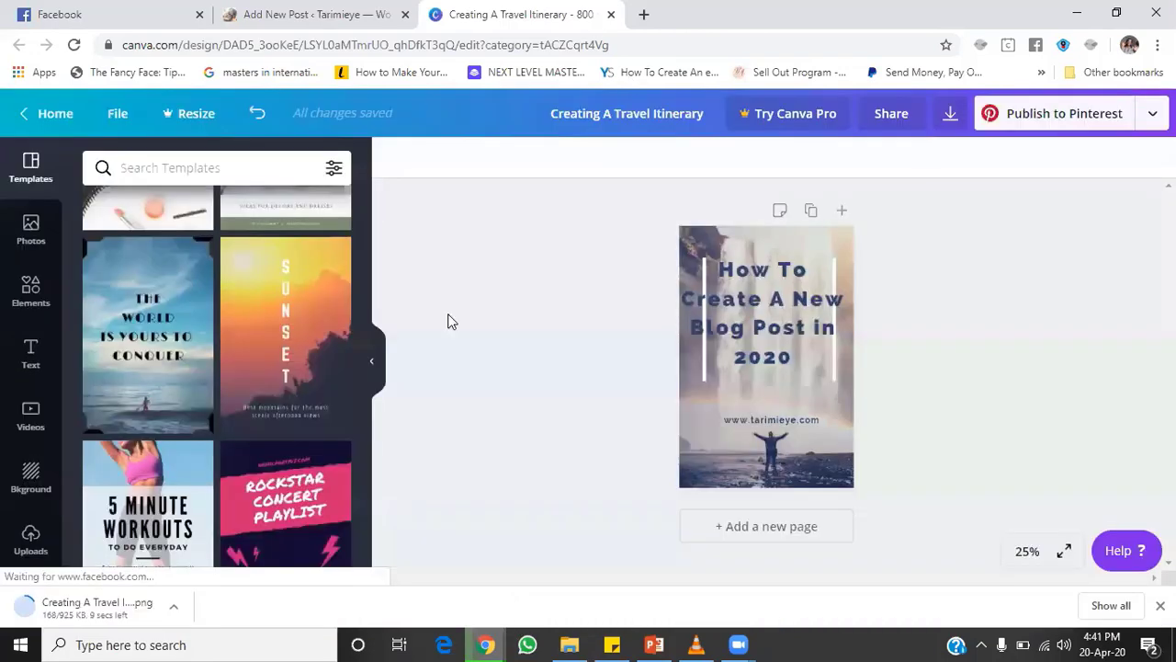
Switch to the WordPress post draft and add the line "To creata a blog, follow this simple steps." below the intro paragraphs.
{"action": "key", "text": "ctrl+shift+Tab"}
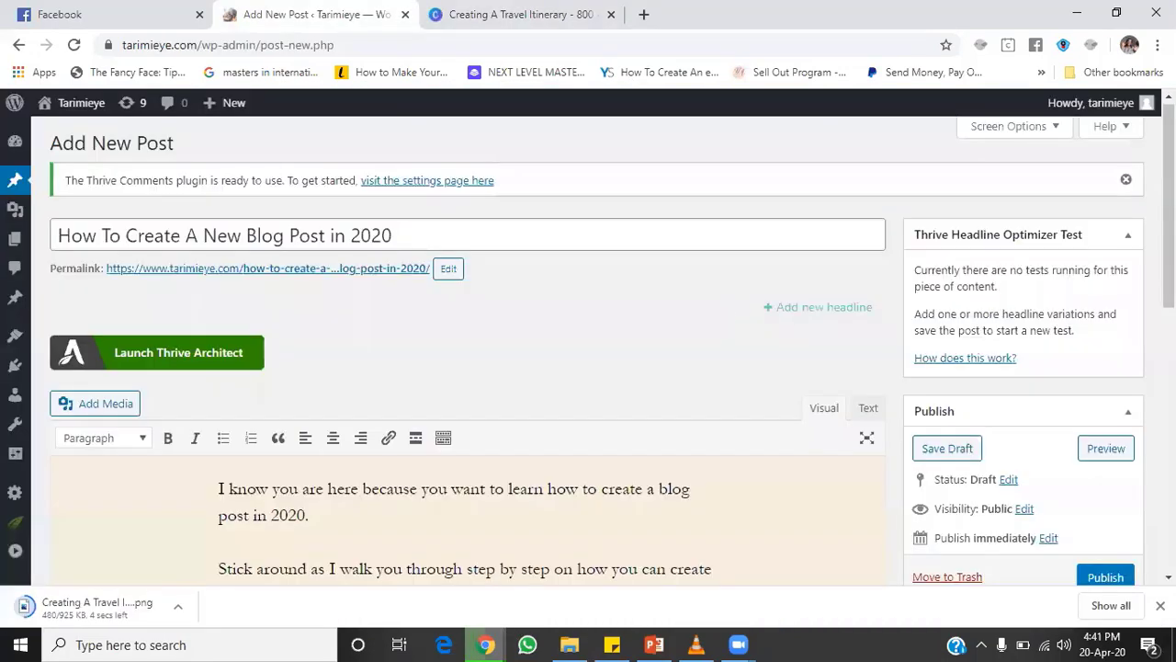
{"action": "scroll", "coordinate": [588, 368], "scroll_direction": "down", "scroll_amount": 3}
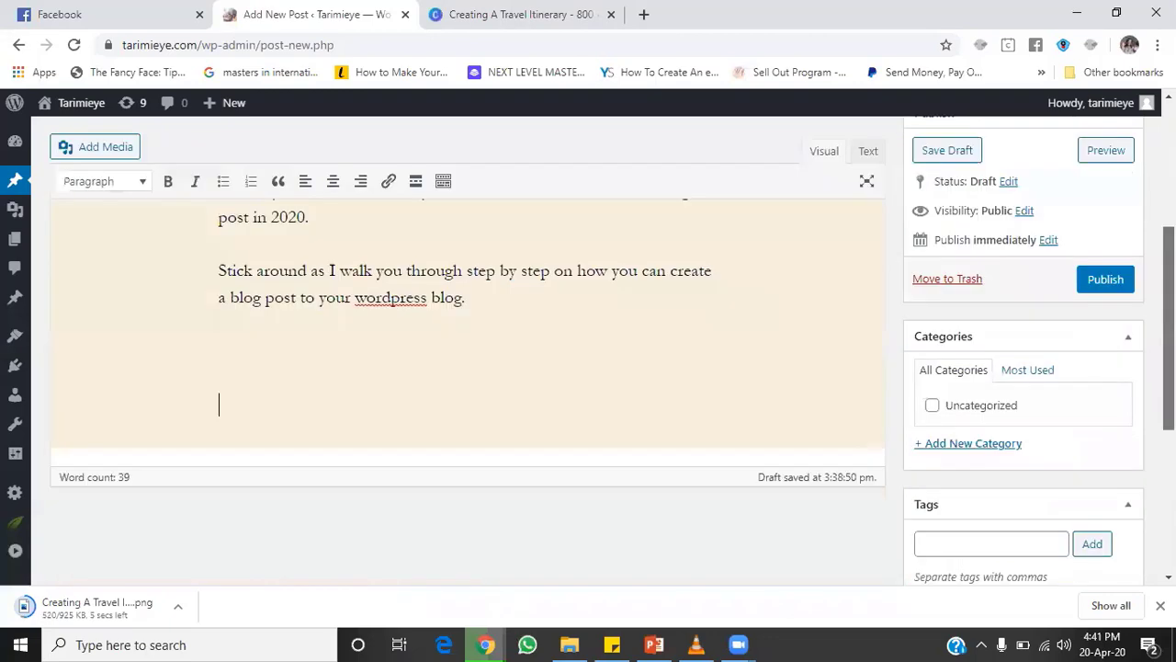
{"action": "scroll", "coordinate": [588, 367], "scroll_direction": "up", "scroll_amount": 2}
{"action": "left_click", "coordinate": [219, 541]}
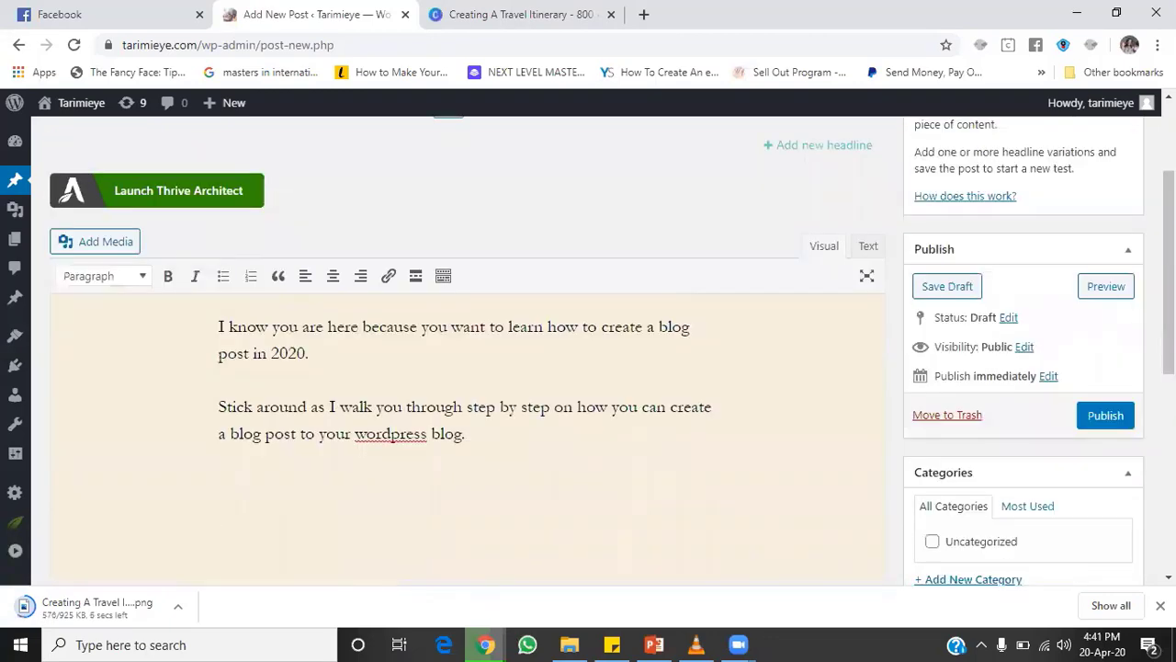
{"action": "type", "text": "To creata a "}
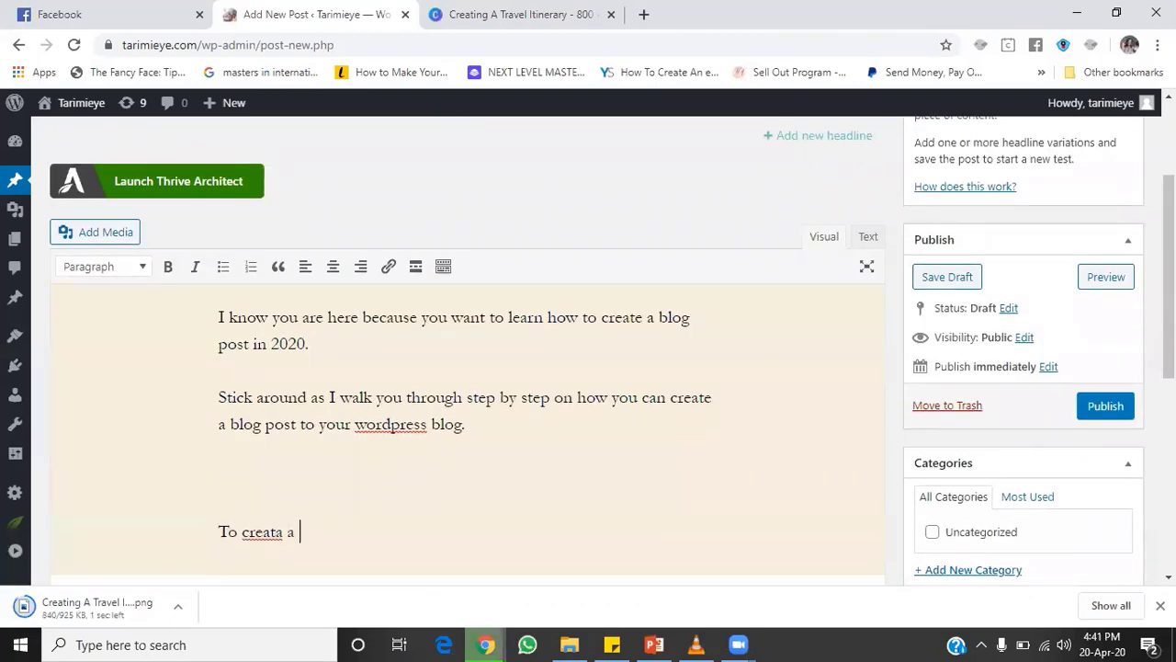
{"action": "type", "text": "blog"}
{"action": "key", "text": "BackSpace"}
{"action": "key", "text": "BackSpace"}
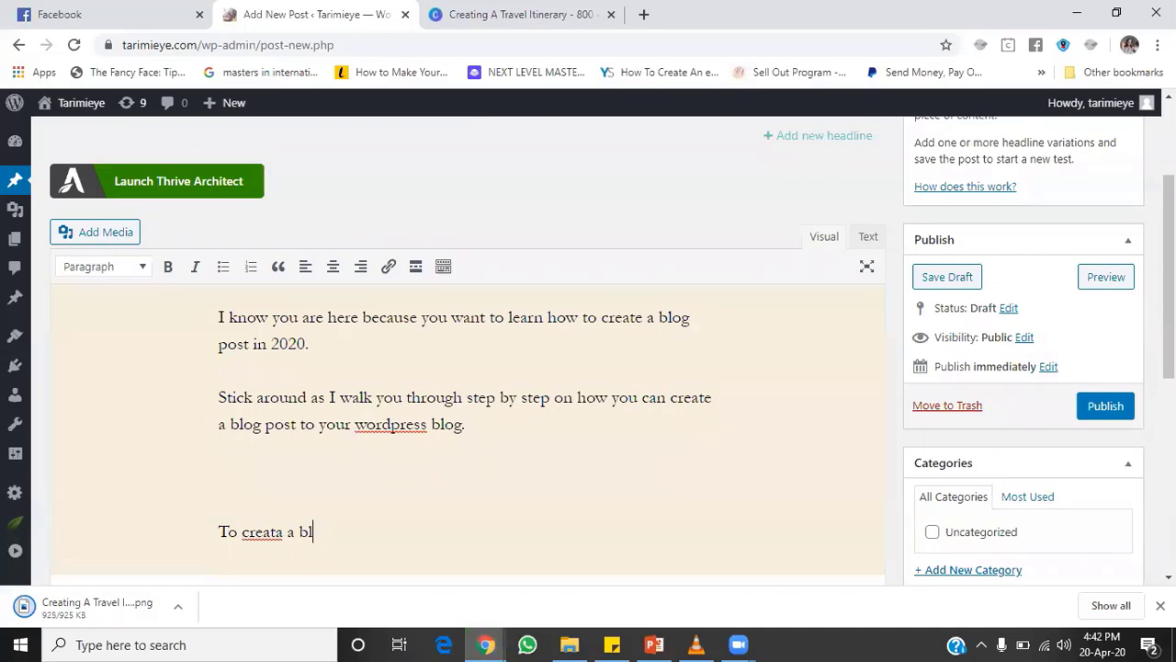
{"action": "type", "text": "og, fol"}
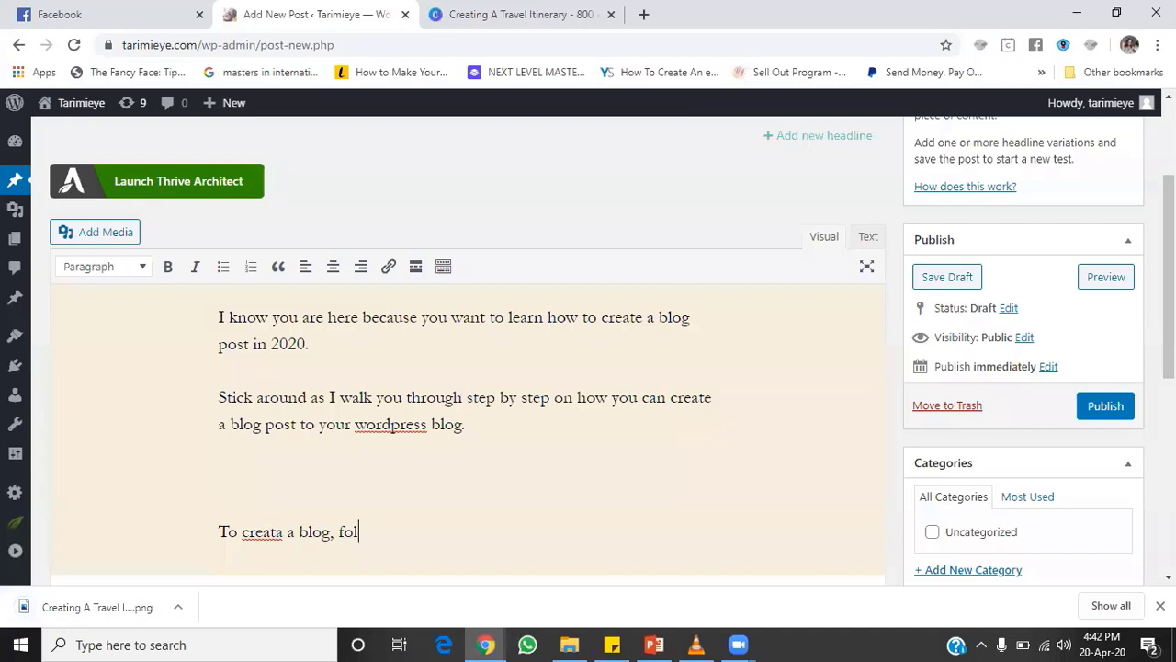
{"action": "type", "text": "low this simply"}
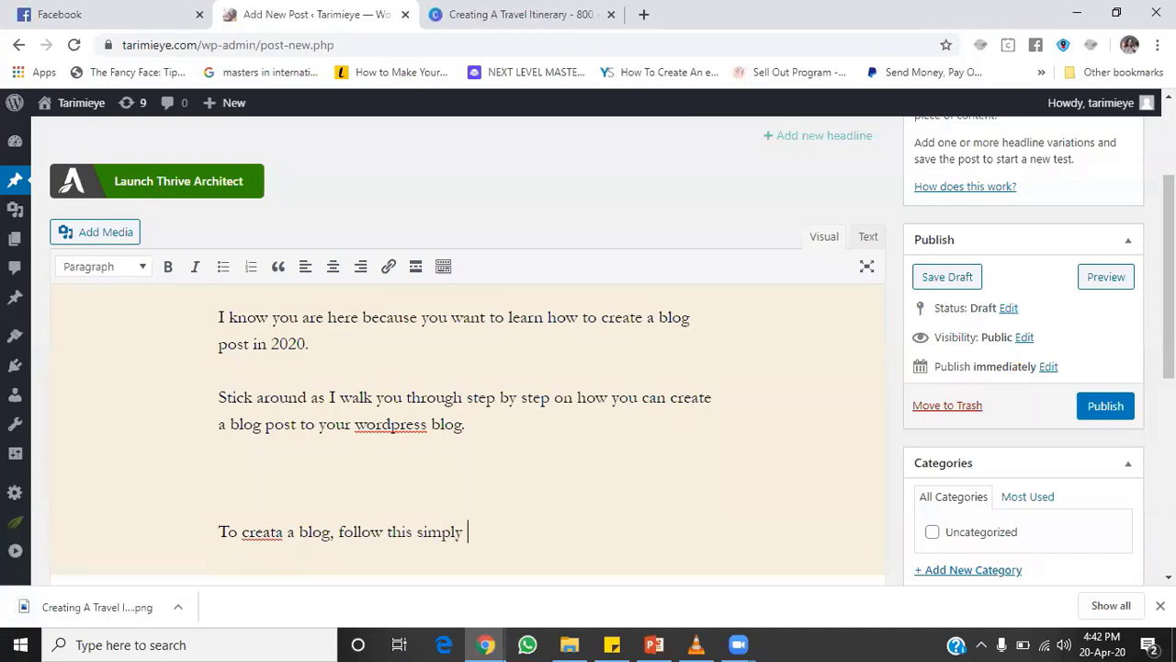
{"action": "key", "text": "BackSpace"}
{"action": "key", "text": "BackSpace"}
{"action": "type", "text": "e steps."}
{"action": "key", "text": "Return"}
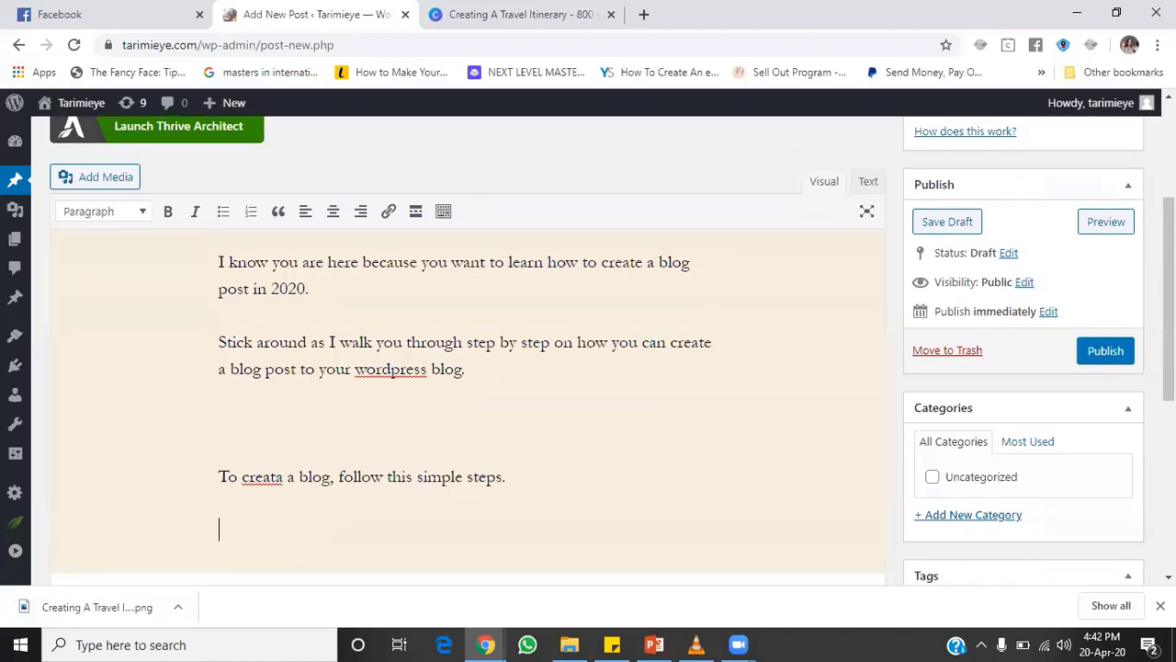
Add the first instruction line, "1. Login to your wordpress dashboard".
{"action": "type", "text": "1. Login to your wor"}
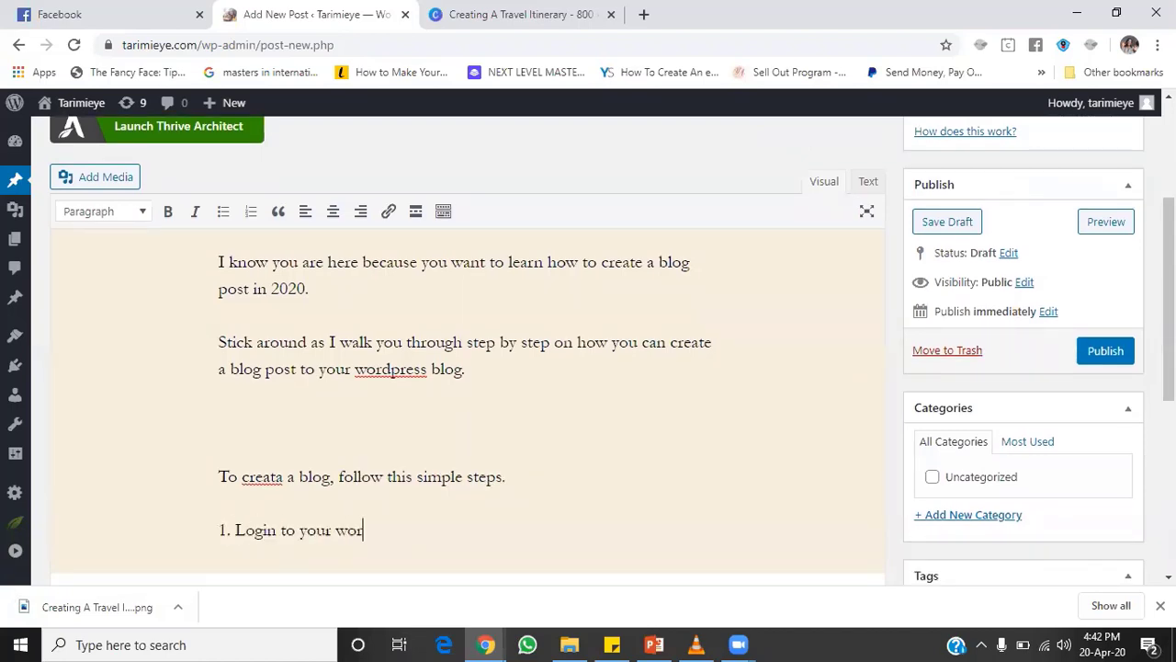
{"action": "type", "text": "dpress dashboard"}
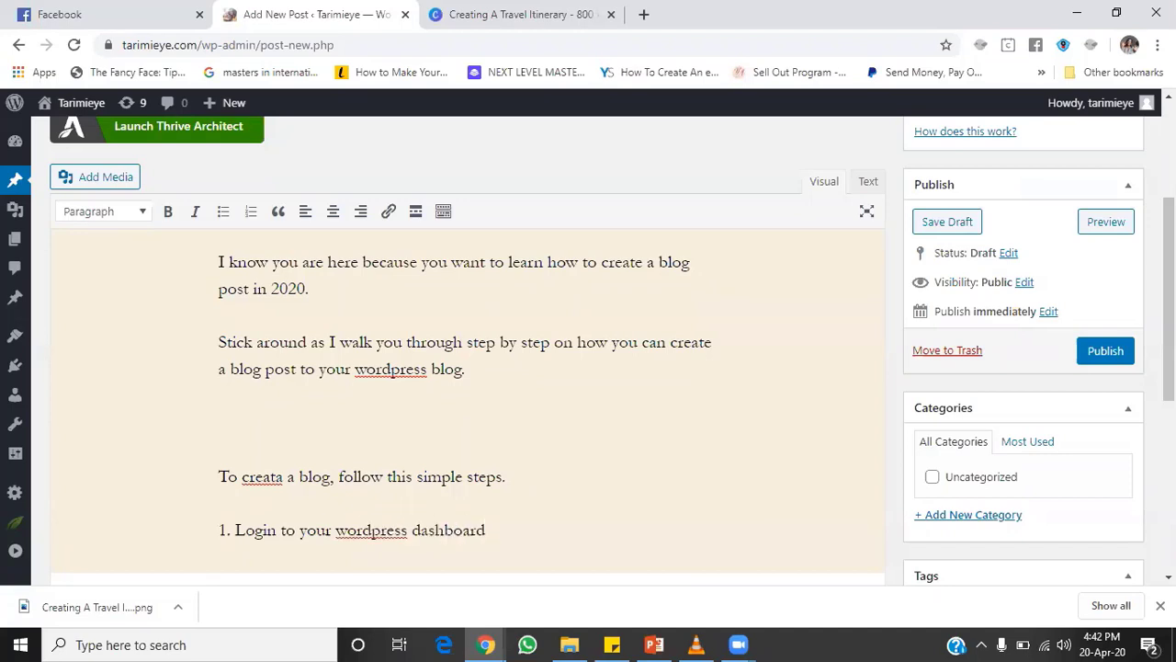
{"action": "key", "text": "Return"}
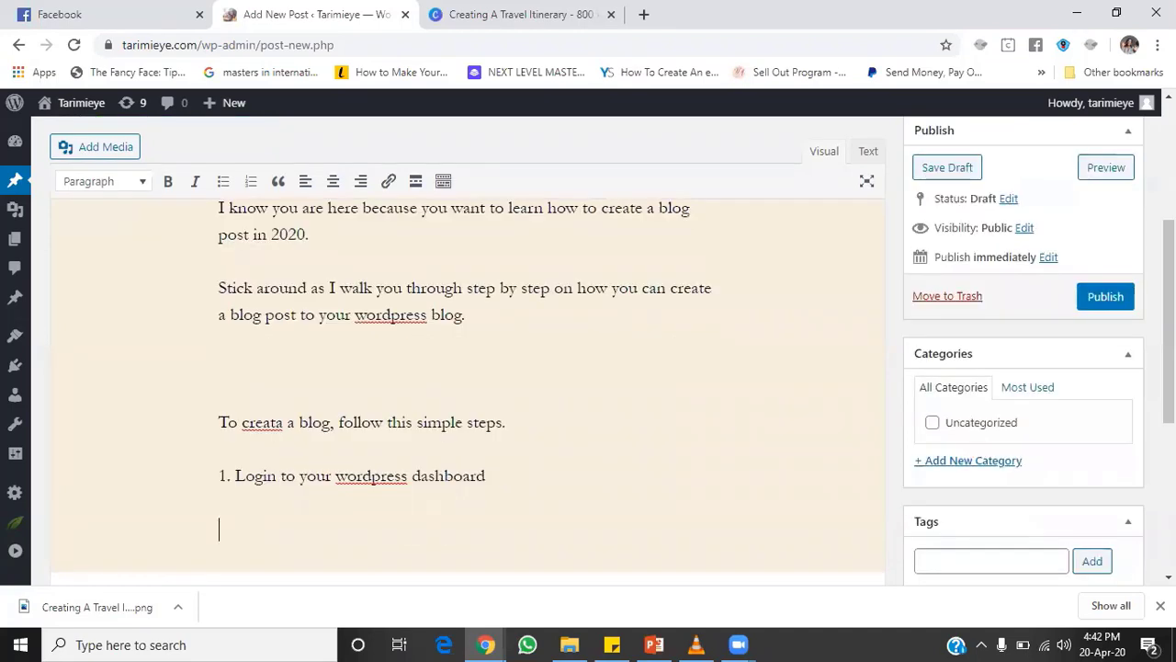
Add the second instruction line, "2. Navigate to Post", with its spelling corrected.
{"action": "type", "text": "2. "}
{"action": "type", "text": "click on"}
{"action": "key", "text": "BackSpace"}
{"action": "key", "text": "BackSpace"}
{"action": "key", "text": "BackSpace"}
{"action": "key", "text": "BackSpace"}
{"action": "key", "text": "BackSpace"}
{"action": "key", "text": "BackSpace"}
{"action": "key", "text": "BackSpace"}
{"action": "key", "text": "BackSpace"}
{"action": "key", "text": "BackSpace"}
{"action": "type", "text": "NAvigate to "}
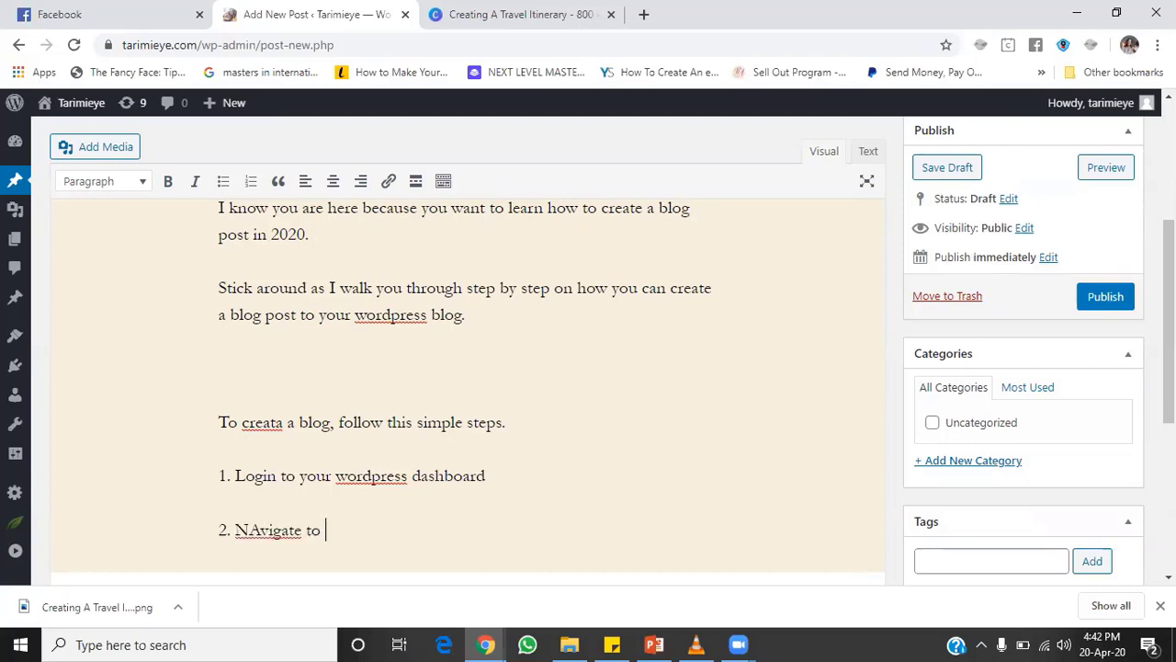
{"action": "type", "text": "Blog"}
{"action": "right_click", "coordinate": [265, 528]}
{"action": "left_click", "coordinate": [341, 296]}
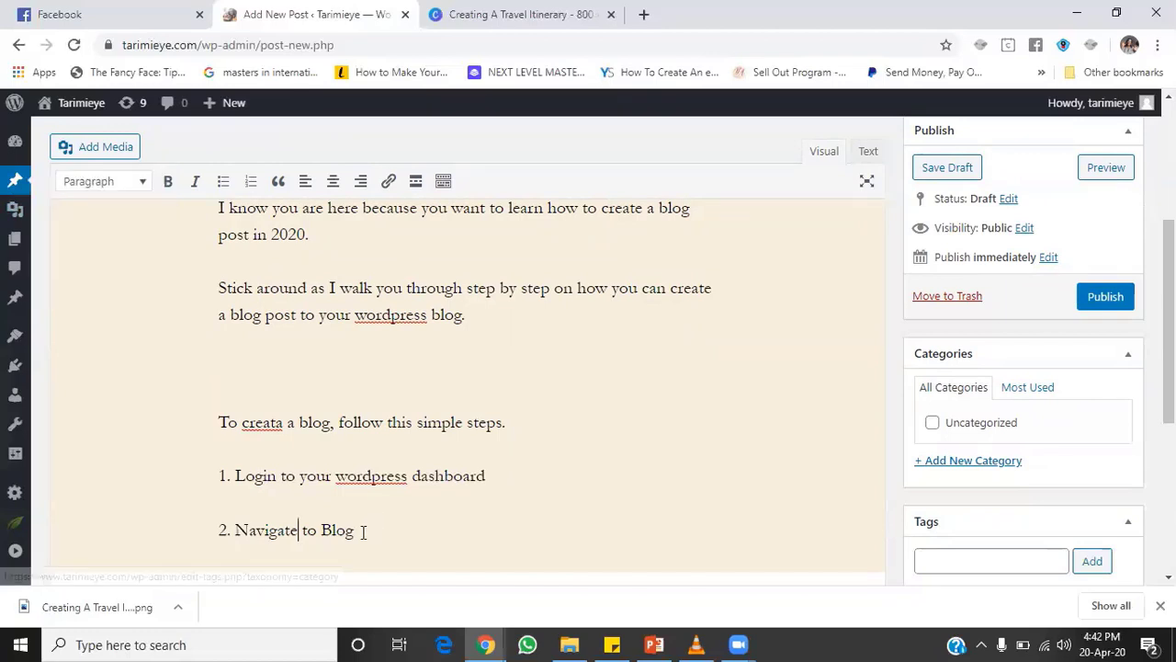
{"action": "left_click_drag", "start_coordinate": [352, 533], "coordinate": [322, 531]}
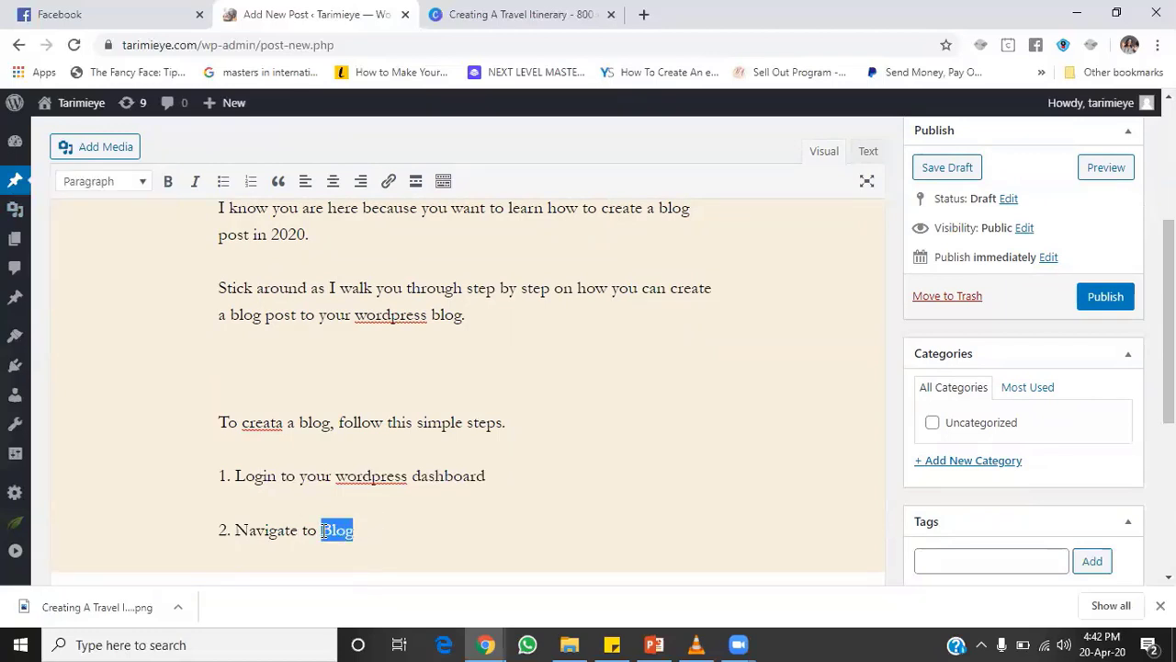
{"action": "type", "text": "Post"}
{"action": "key", "text": "Return"}
Add the third instruction line, 3. Click on "Add New", with the option name in quotation marks and the spelling corrected.
{"action": "type", "text": "3."}
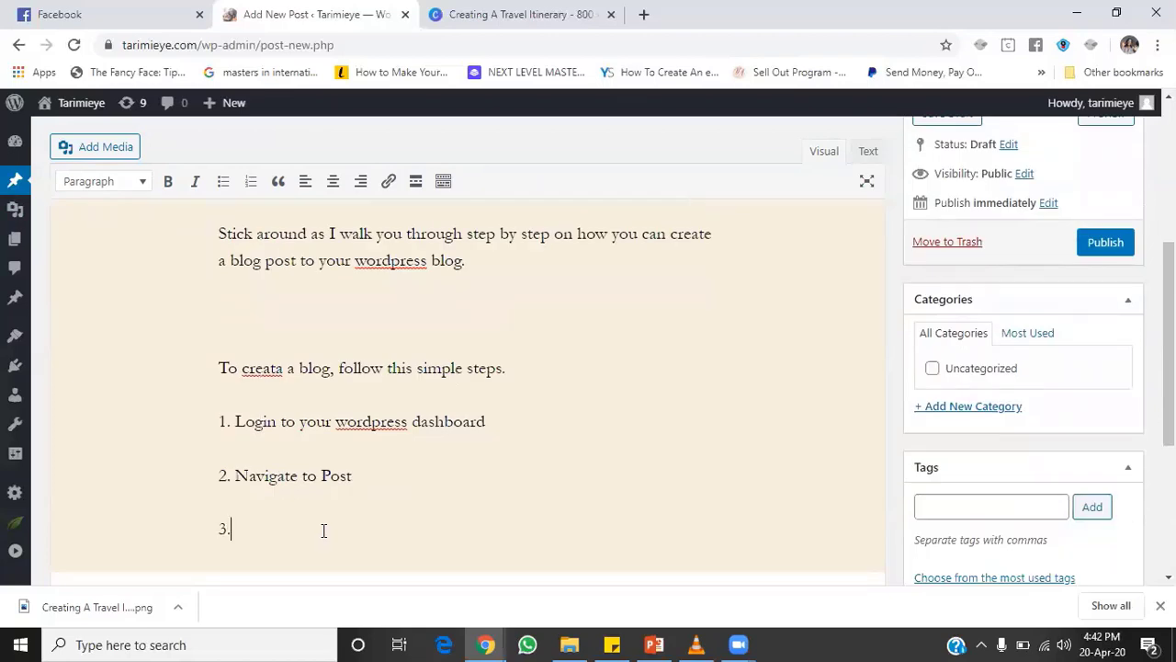
{"action": "type", "text": " CLick on Add New"}
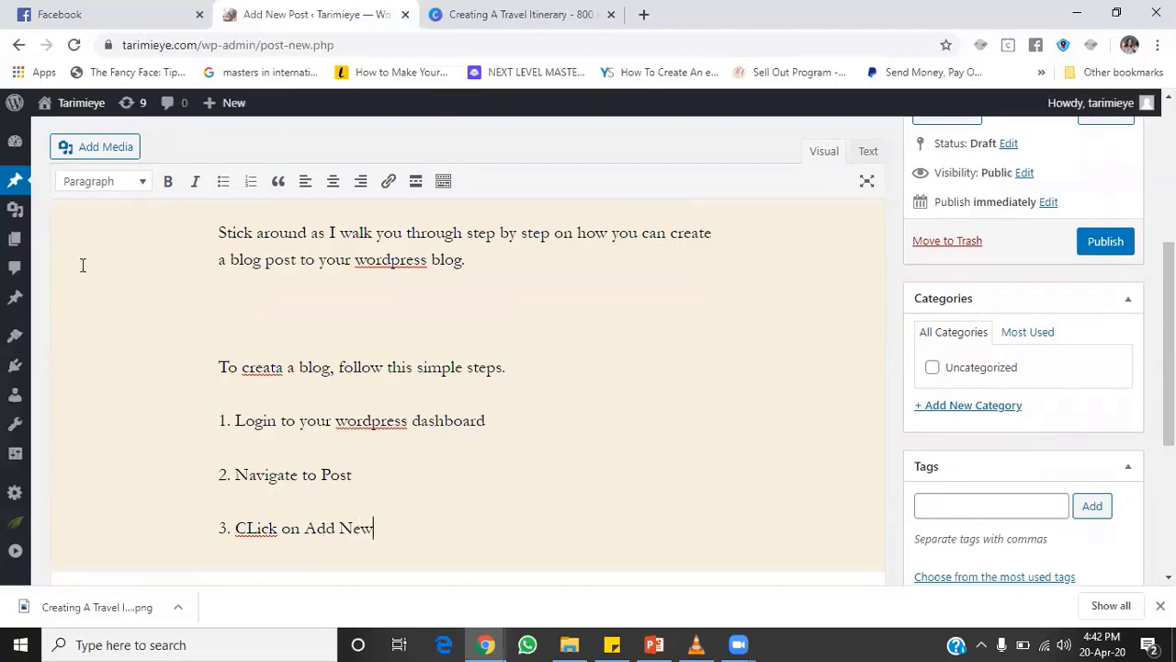
{"action": "mouse_move", "coordinate": [34, 190]}
{"action": "type", "text": "''"}
{"action": "key", "text": "Left"}
{"action": "key", "text": "Left"}
{"action": "key", "text": "Left"}
{"action": "key", "text": "Left"}
{"action": "key", "text": "Left"}
{"action": "key", "text": "Left"}
{"action": "key", "text": "Left"}
{"action": "key", "text": "Left"}
{"action": "key", "text": "Left"}
{"action": "type", "text": "''"}
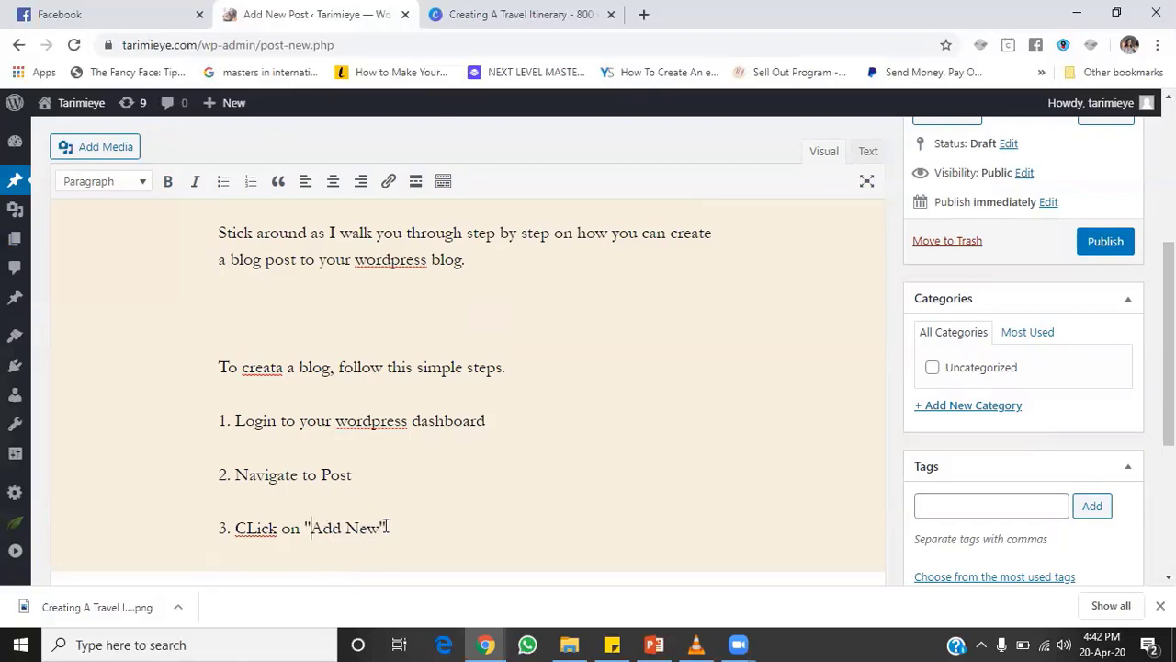
{"action": "right_click", "coordinate": [257, 526]}
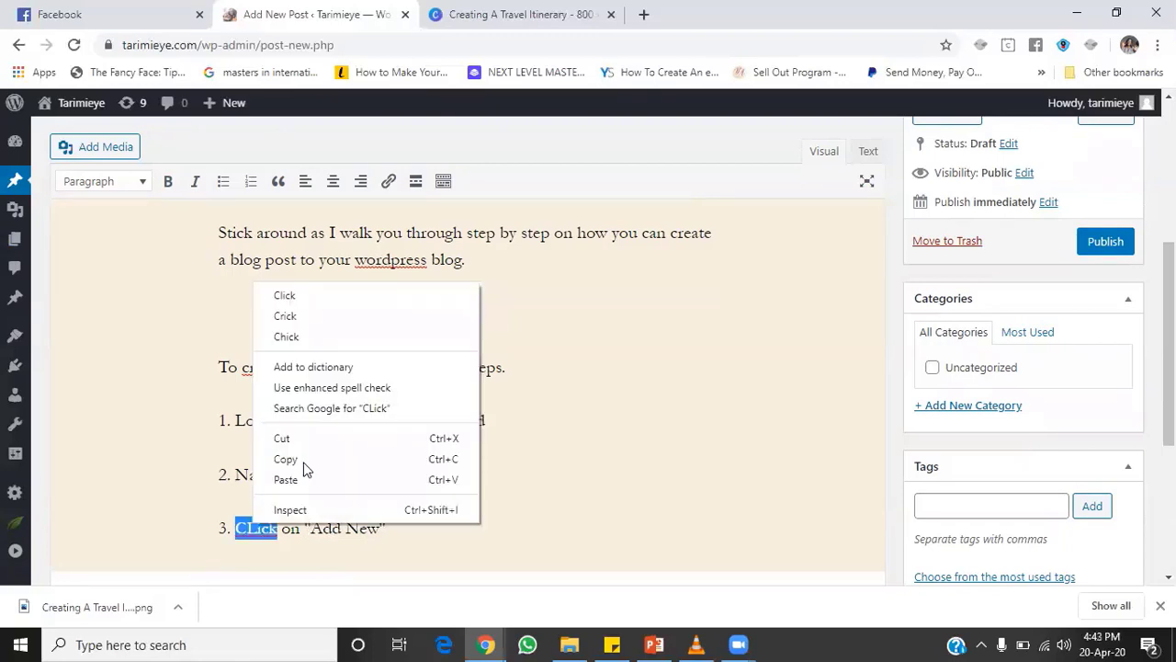
{"action": "left_click", "coordinate": [355, 294]}
{"action": "left_click", "coordinate": [437, 525]}
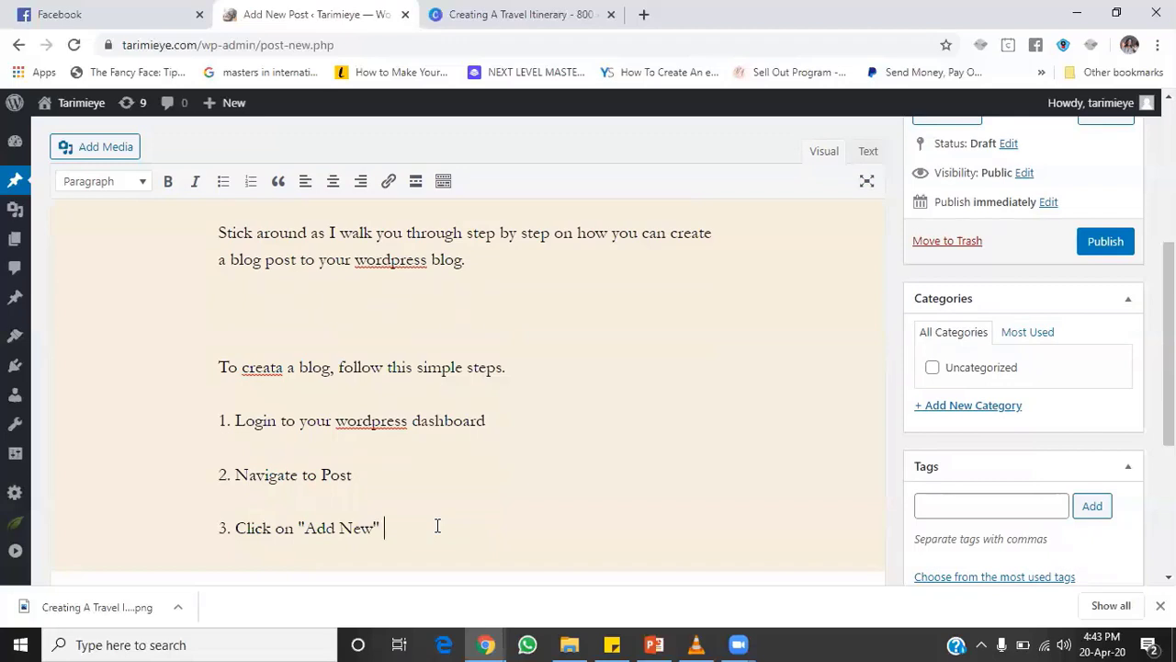
Add the fourth instruction line, "4. Enter the blog title".
{"action": "key", "text": "Return"}
{"action": "type", "text": "4. "}
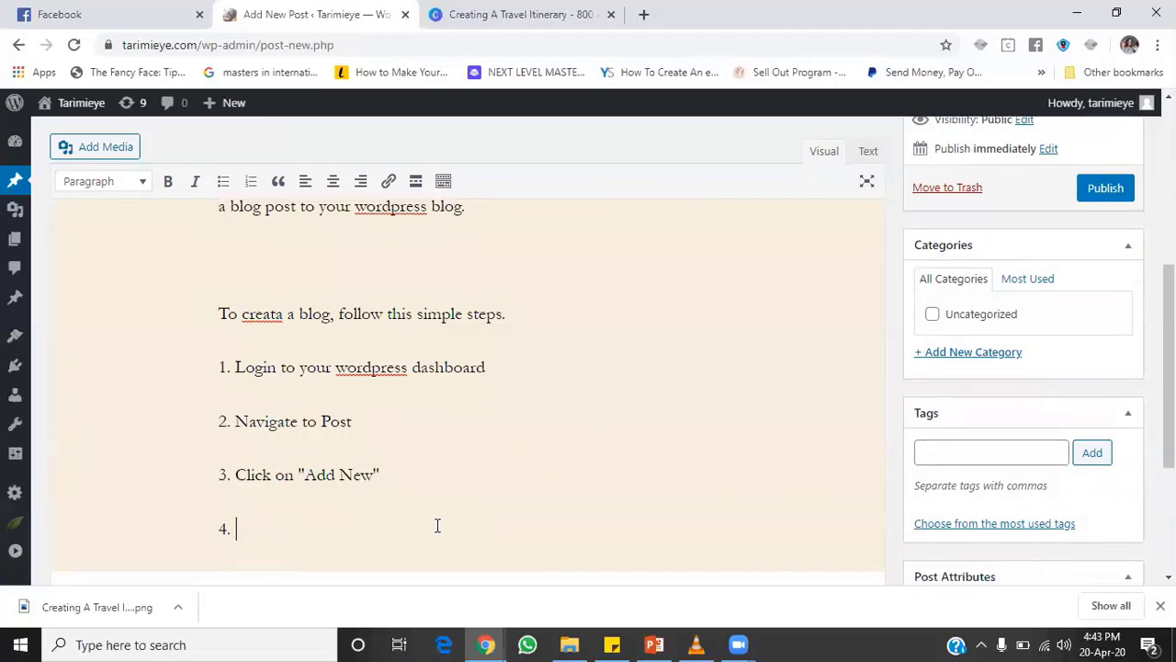
{"action": "type", "text": "Enter the blog title"}
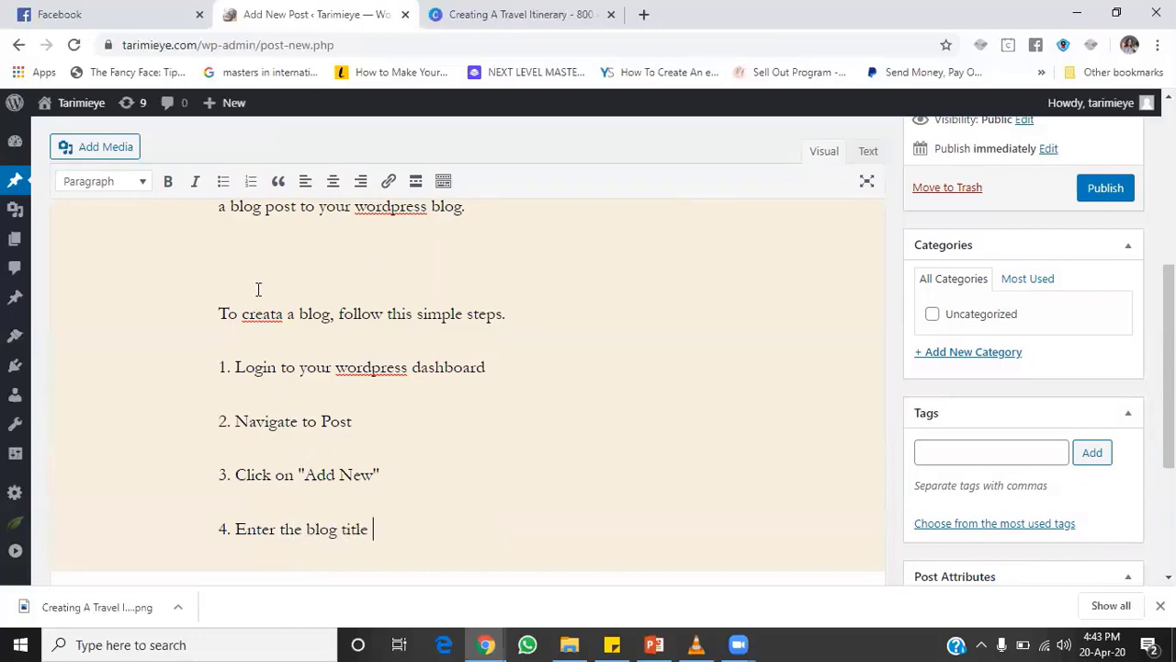
Correct "creata" to "create" in the line introducing the steps and start a new line below the fourth instruction.
{"action": "right_click", "coordinate": [257, 317]}
{"action": "left_click", "coordinate": [294, 328]}
{"action": "key", "text": "Return"}
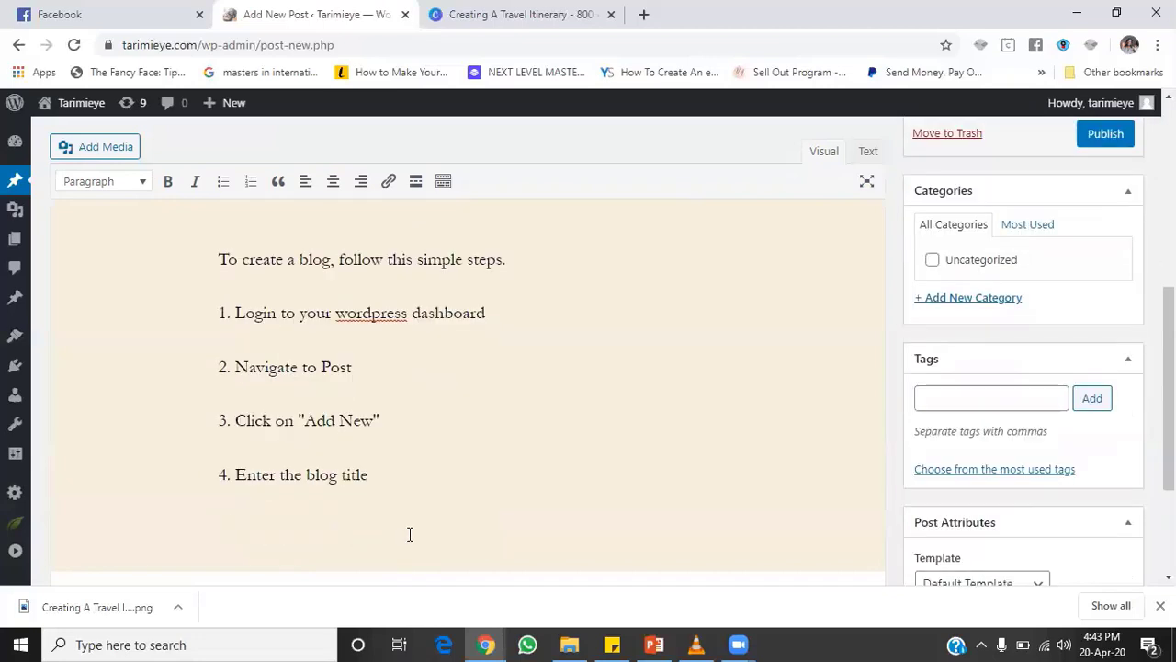
Add the fifth instruction line, "5. Type in or paste in your content".
{"action": "type", "text": "5. "}
{"action": "type", "text": "Crea"}
{"action": "key", "text": "BackSpace"}
{"action": "key", "text": "BackSpace"}
{"action": "key", "text": "BackSpace"}
{"action": "key", "text": "BackSpace"}
{"action": "type", "text": "Type in or"}
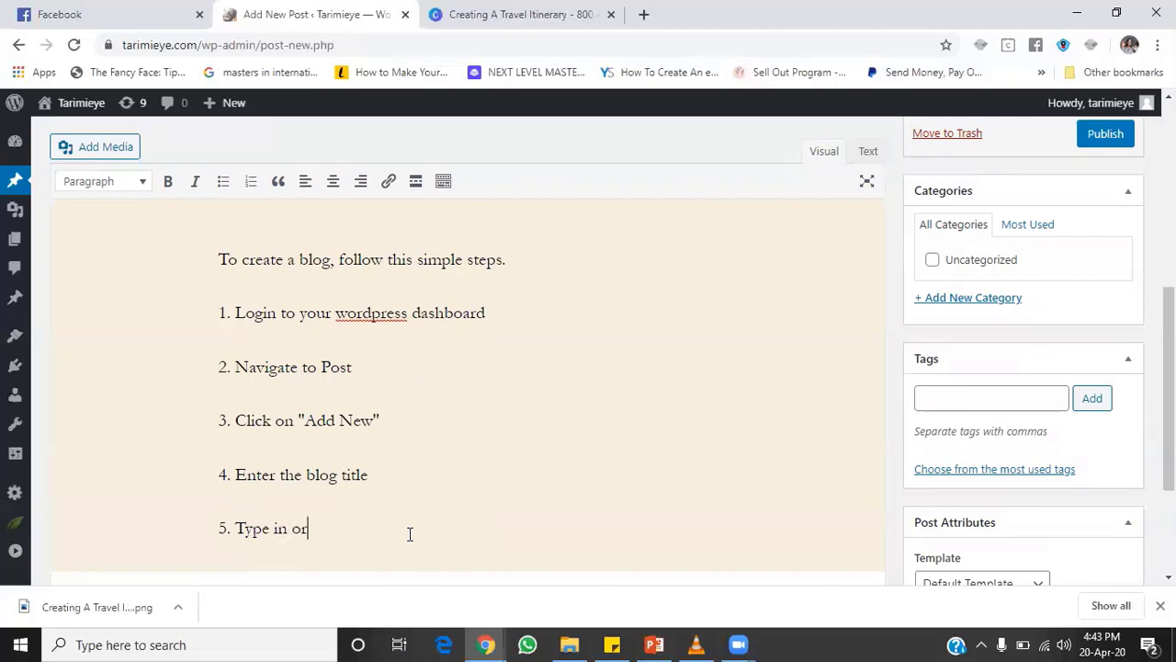
{"action": "type", "text": " paste in your"}
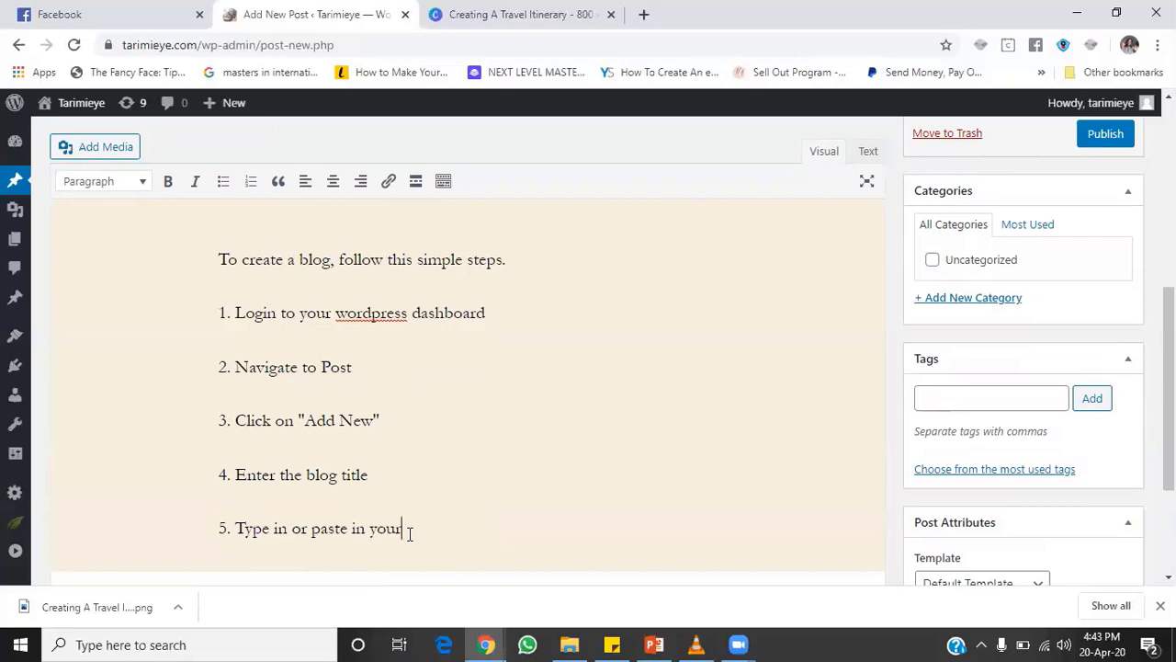
{"action": "type", "text": " content"}
{"action": "key", "text": "Return"}
Begin the sixth instruction line with "6. Design a simple graphics using canva.com and add your".
{"action": "type", "text": "6."}
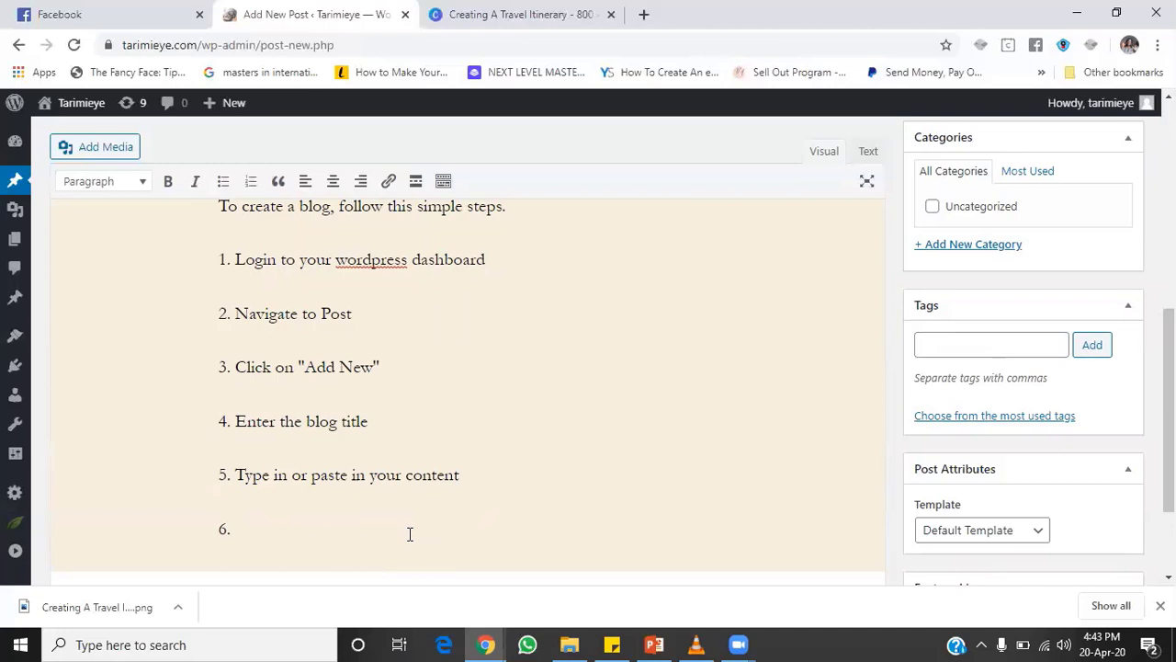
{"action": "type", "text": "A"}
{"action": "key", "text": "BackSpace"}
{"action": "type", "text": "Design and add yo"}
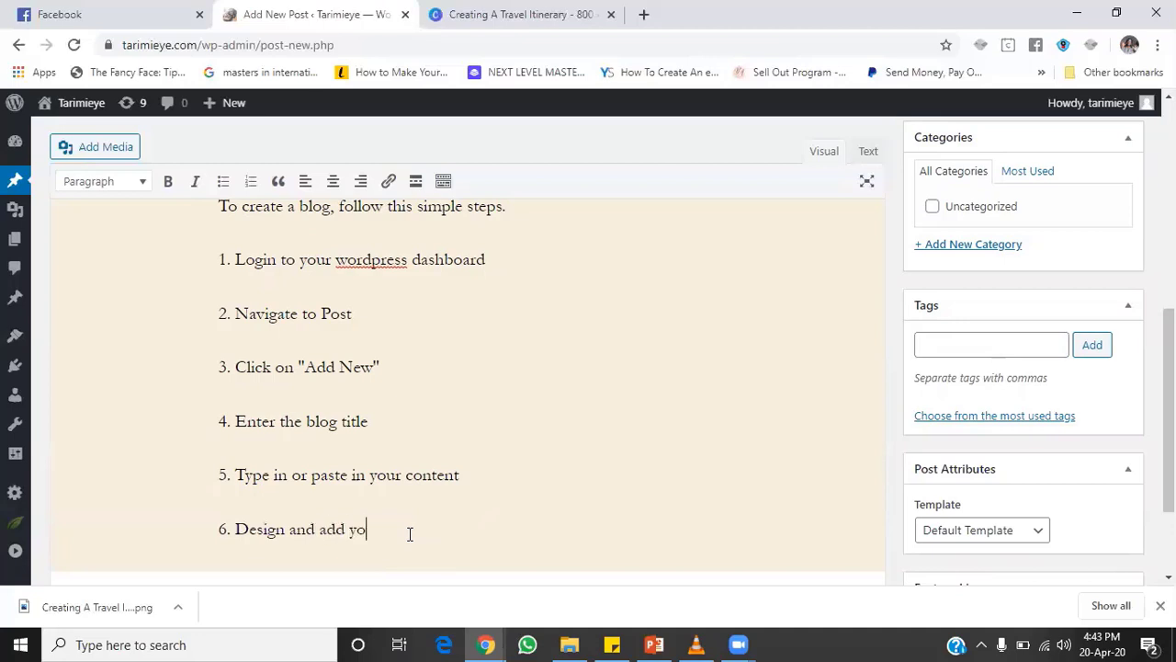
{"action": "type", "text": "ur graphi="}
{"action": "left_click", "coordinate": [287, 530]}
{"action": "type", "text": "a s "}
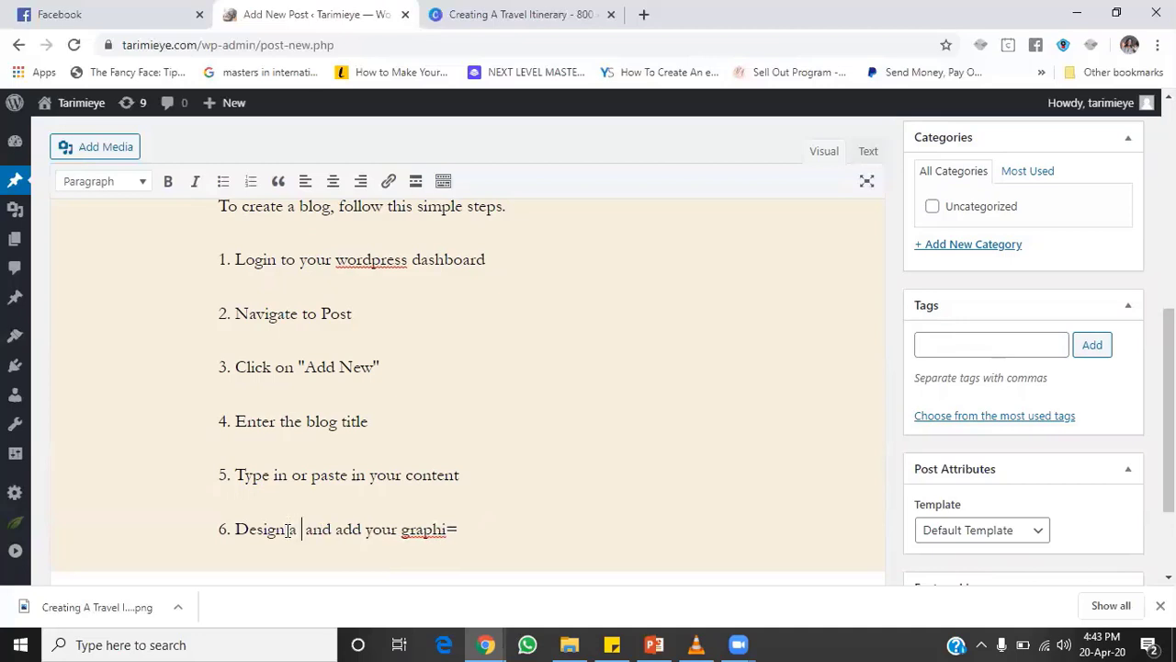
{"action": "type", "text": "imple gr"}
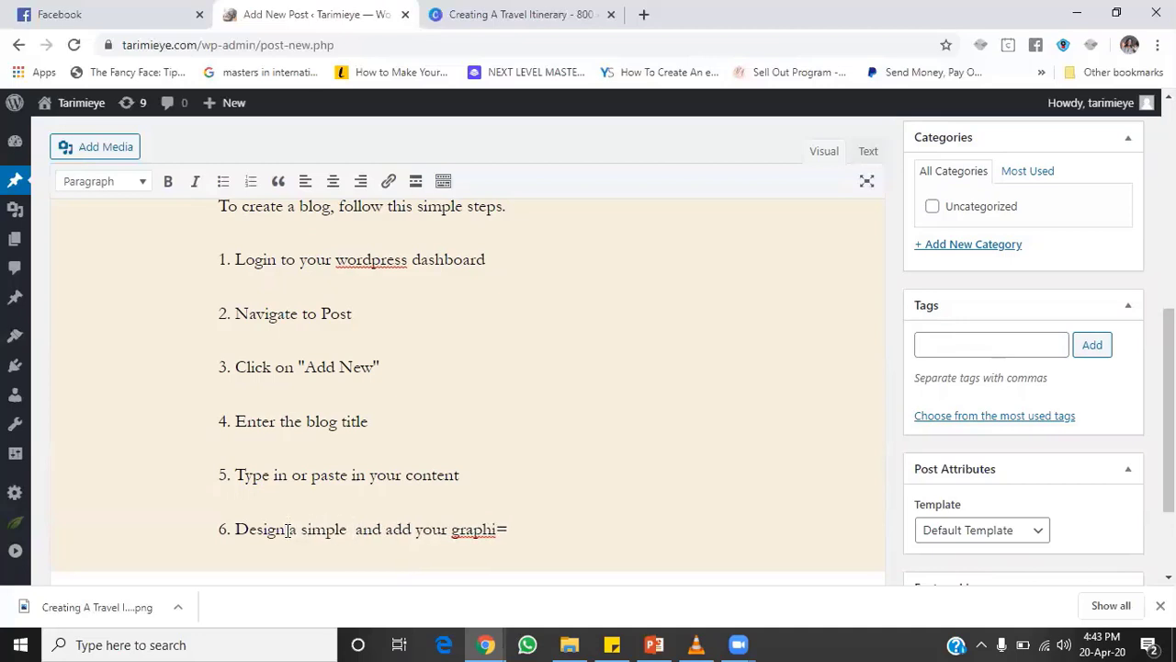
{"action": "type", "text": "aphics using "}
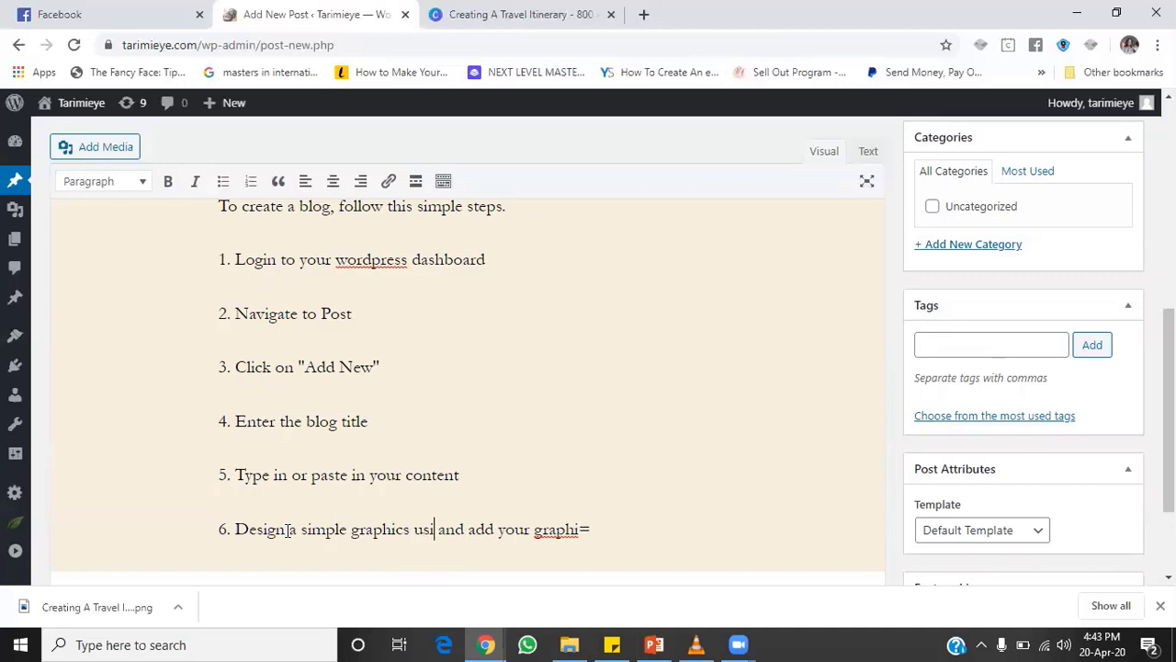
{"action": "type", "text": "canva "}
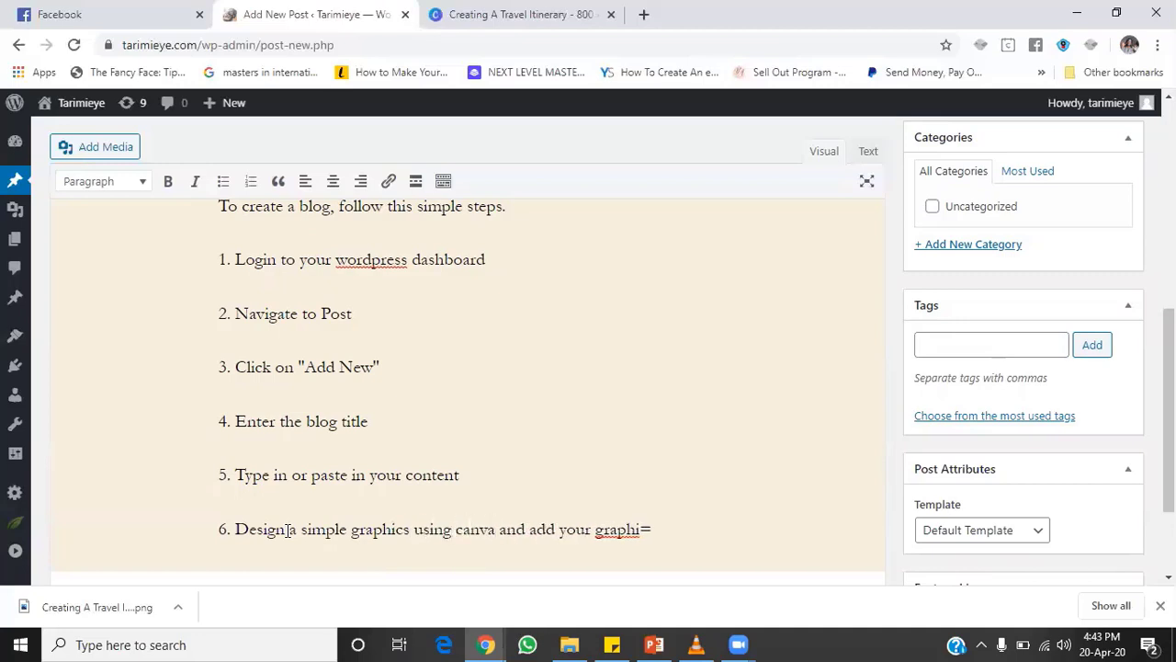
{"action": "type", "text": ".com"}
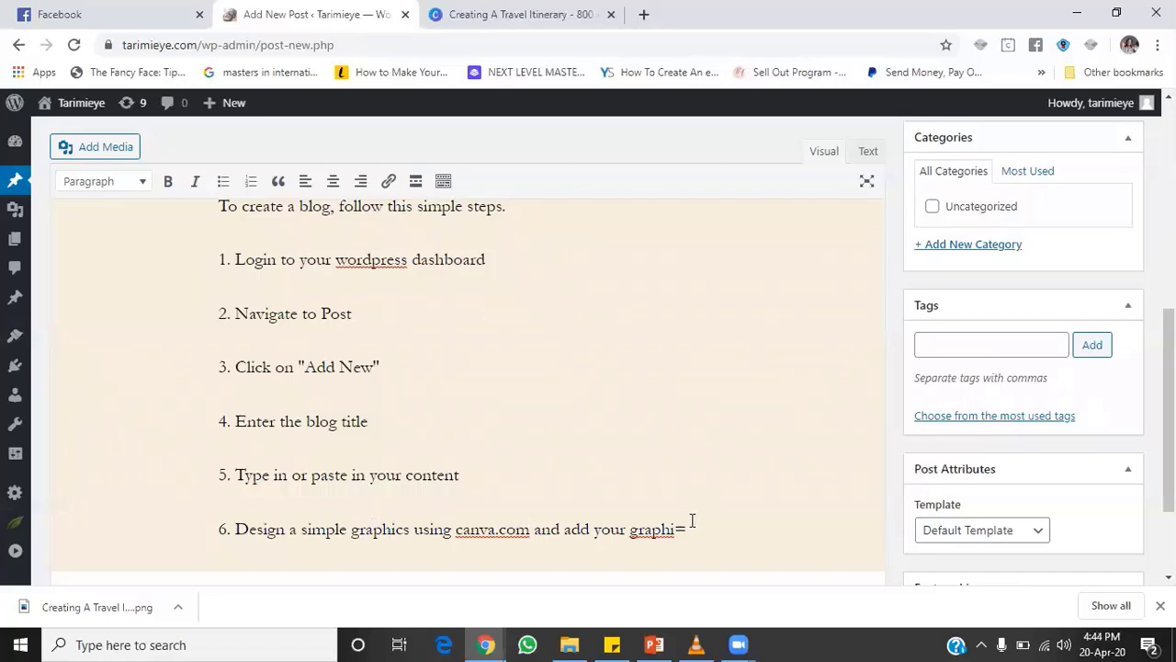
Replace the misspelled last word of the sixth instruction and finish the line with "graphics to the blog post.".
{"action": "left_click_drag", "start_coordinate": [695, 525], "coordinate": [639, 529]}
{"action": "key", "text": "BackSpace"}
{"action": "key", "text": "BackSpace"}
{"action": "type", "text": "graphics to the"}
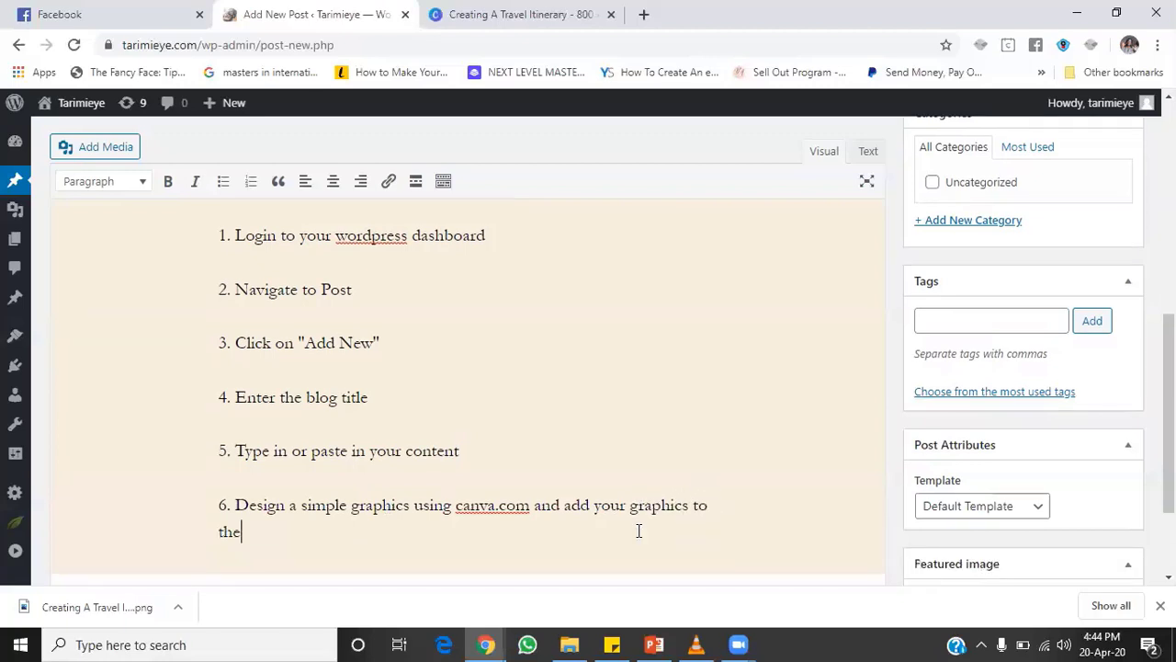
{"action": "type", "text": " blog post."}
{"action": "key", "text": "Return"}
Add the seventh instruction line, "7. Hit Publish when you are done.".
{"action": "type", "text": "7."}
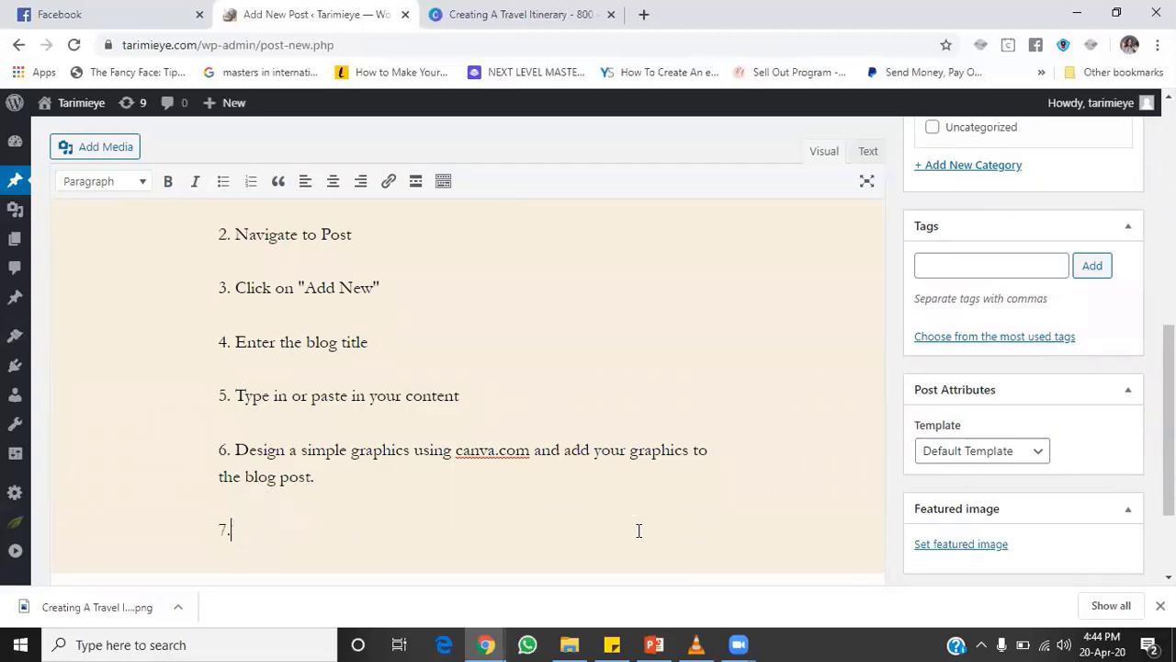
{"action": "type", "text": " Hit Do"}
{"action": "key", "text": "BackSpace"}
{"action": "key", "text": "BackSpace"}
{"action": "type", "text": "Publish when "}
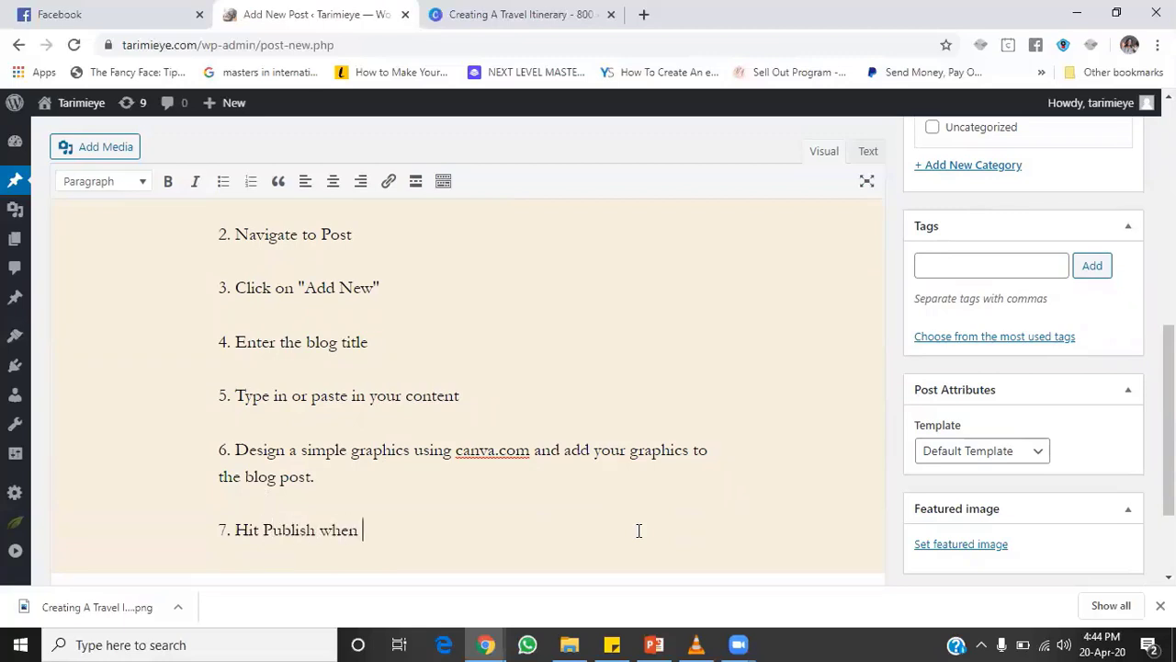
{"action": "type", "text": "you are done."}
{"action": "key", "text": "Return"}
Begin the eighth instruction line: "8. Copy the link, create short caption causing curiosity to motivate your friends and contacts to visit site and share".
{"action": "type", "text": "8"}
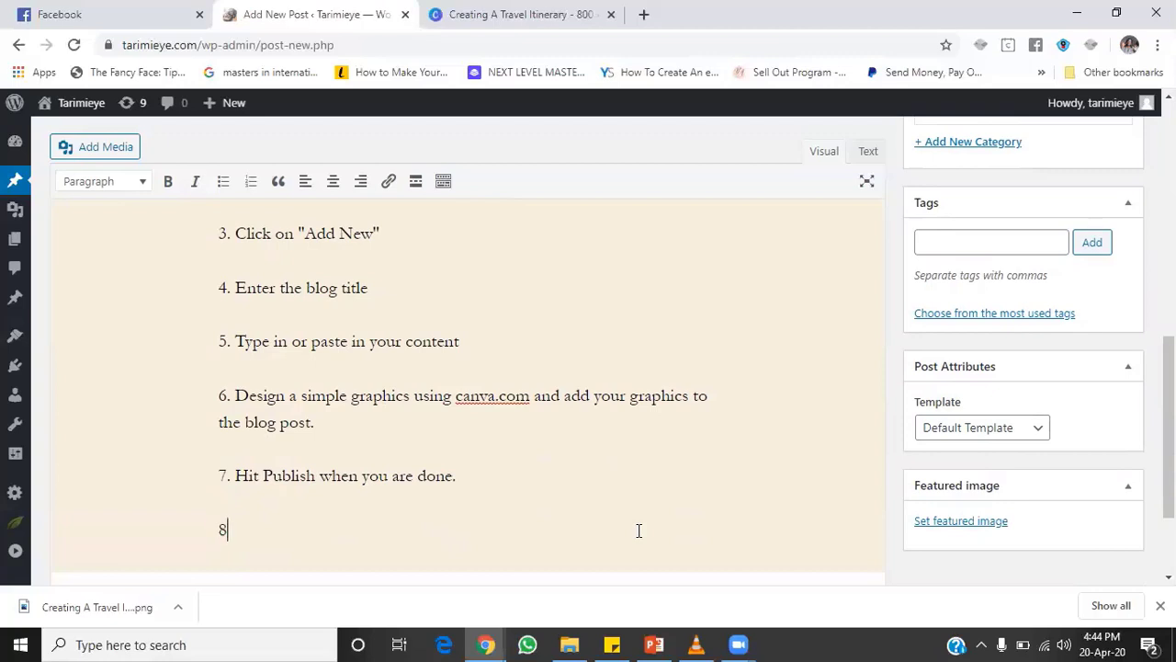
{"action": "type", "text": ". Copy the link, "}
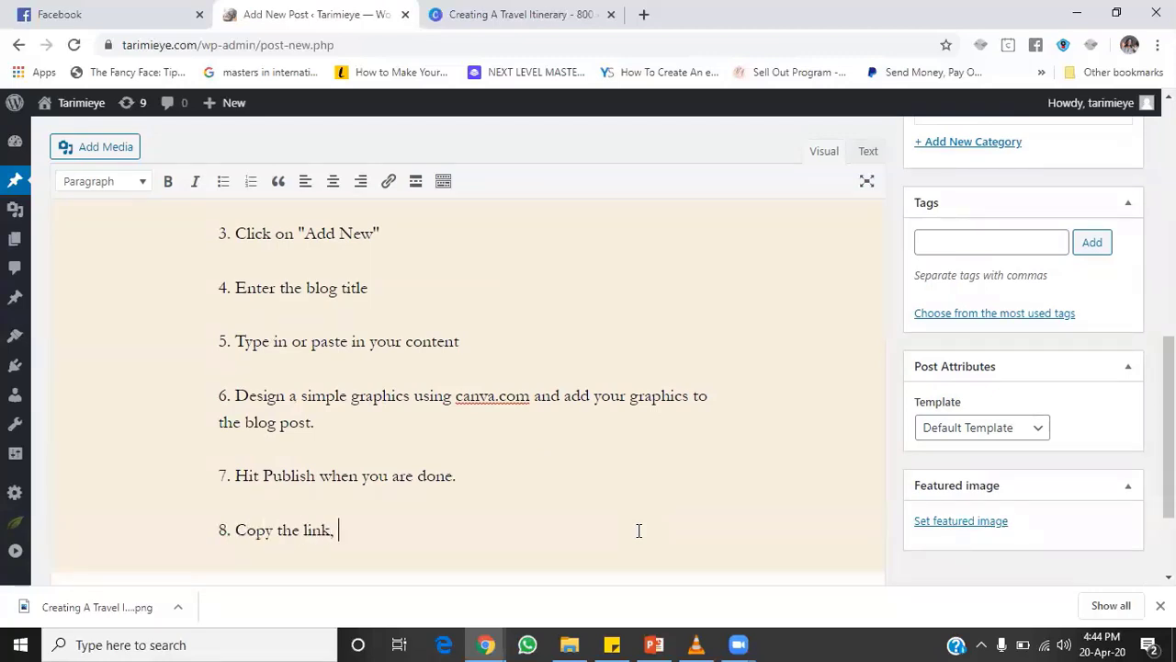
{"action": "type", "text": "create short caption cau"}
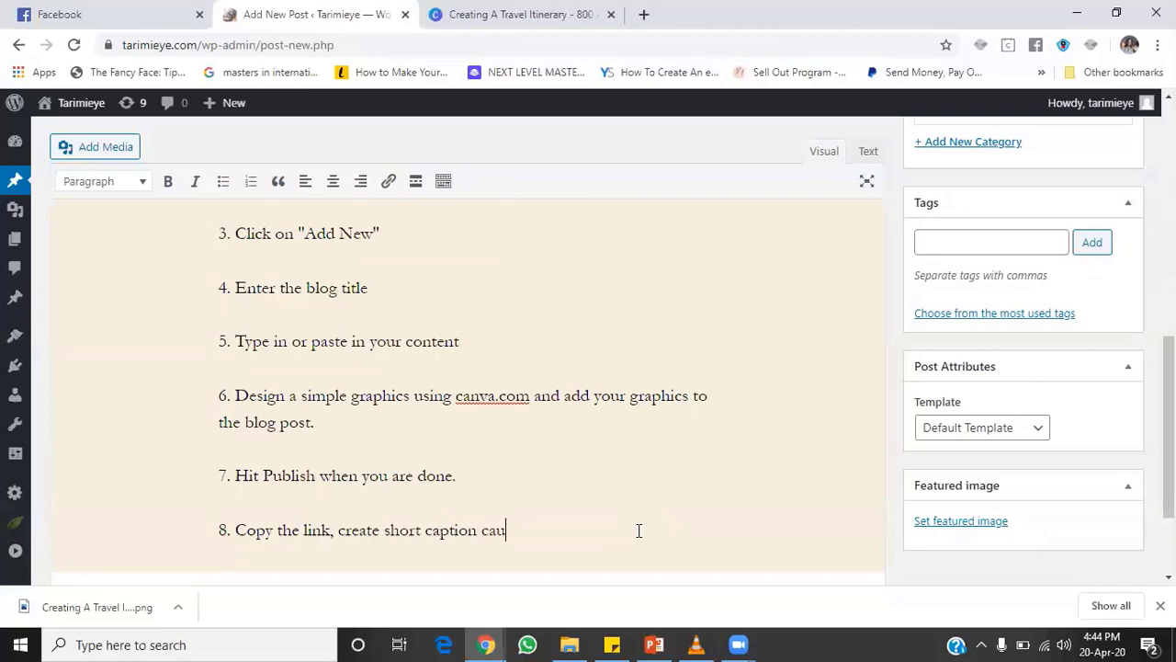
{"action": "type", "text": "sing curiu"}
{"action": "type", "text": "sing curios"}
{"action": "type", "text": "ity to mo"}
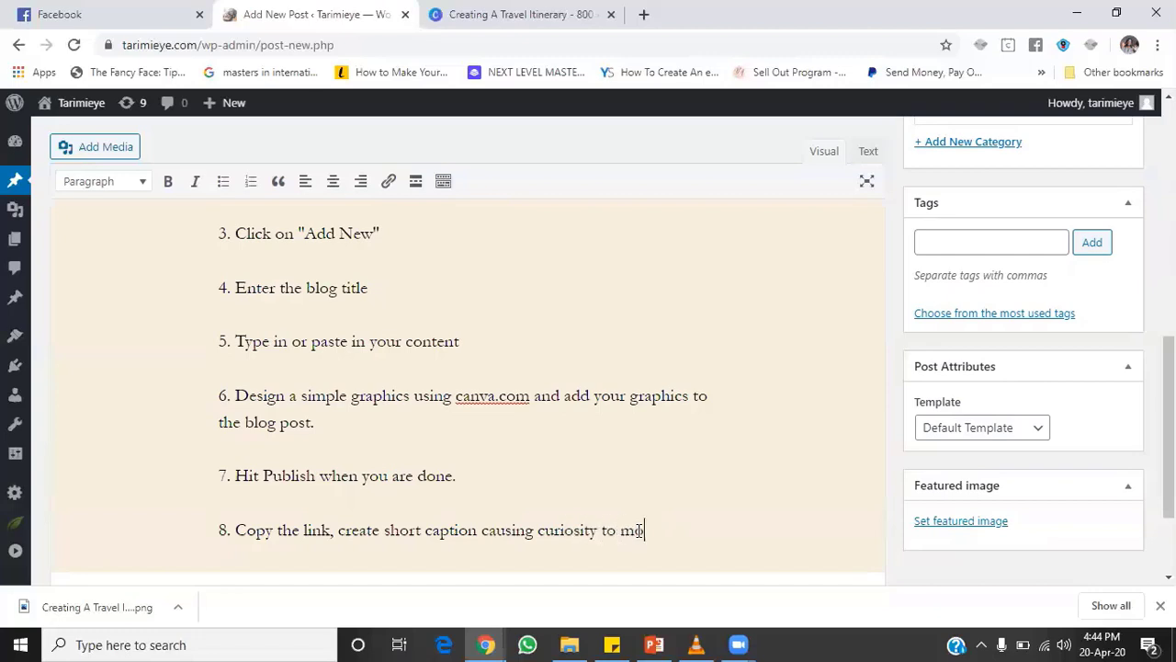
{"action": "type", "text": "tivate your "}
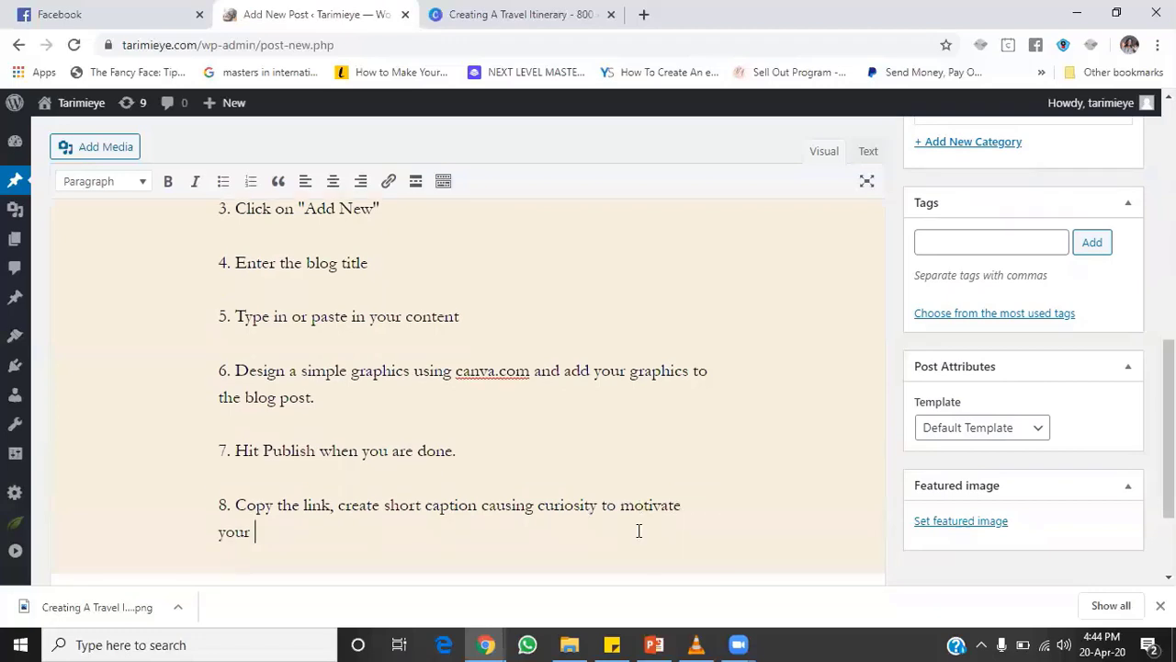
{"action": "type", "text": "friends and contac"}
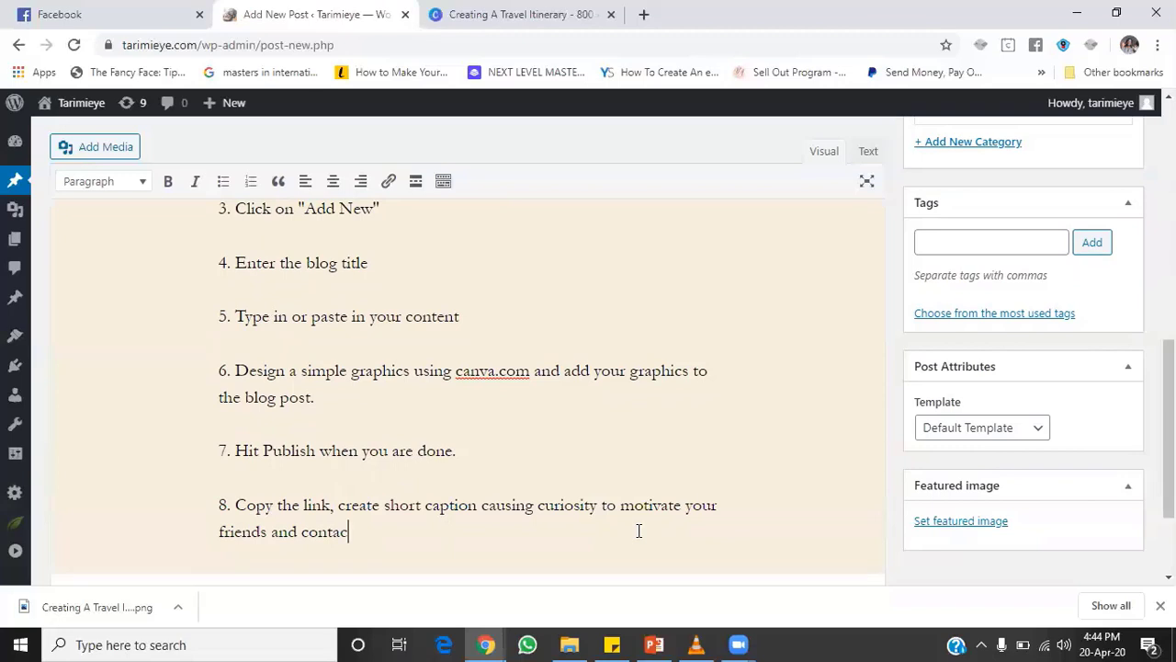
{"action": "type", "text": "ts to vi"}
{"action": "type", "text": "sit site and share "}
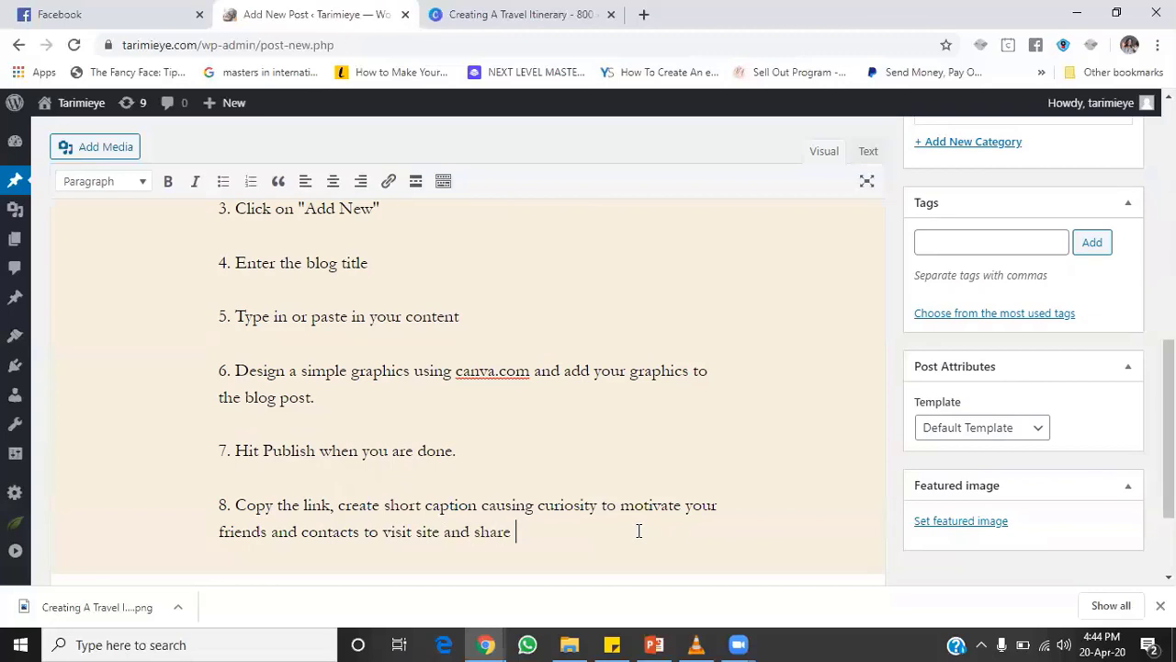
Finish the eighth instruction with "on your social media handles." and start a new line below it.
{"action": "type", "text": "on social media"}
{"action": "left_click", "coordinate": [541, 531]}
{"action": "type", "text": "your"}
{"action": "left_click", "coordinate": [667, 532]}
{"action": "type", "text": "handles."}
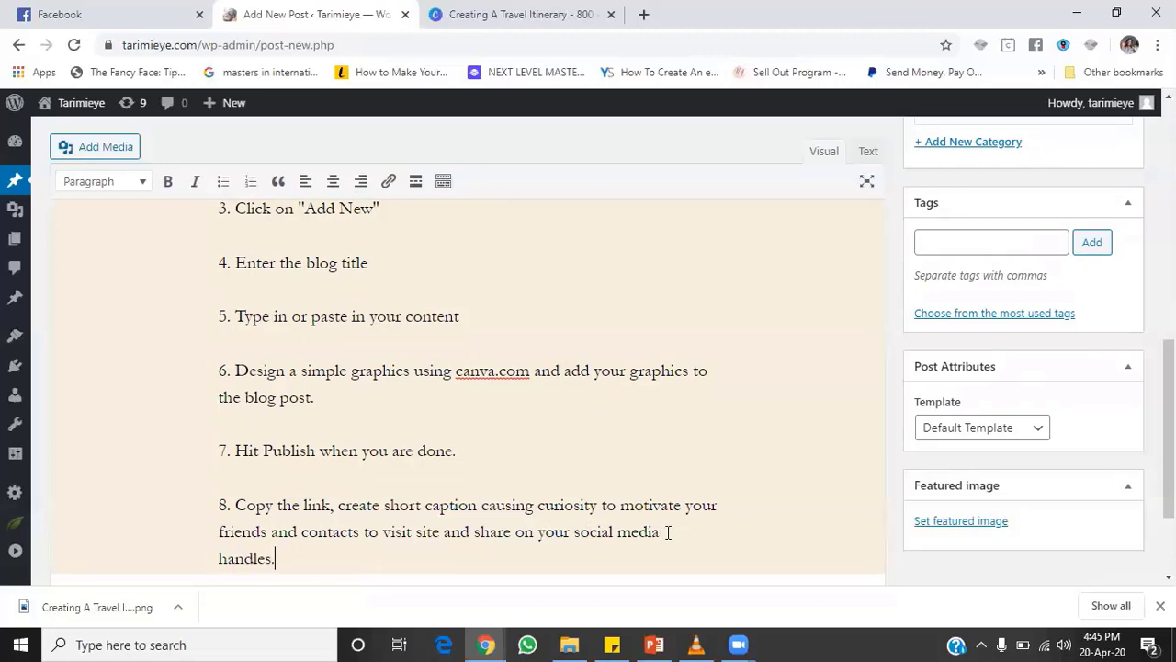
{"action": "key", "text": "Return"}
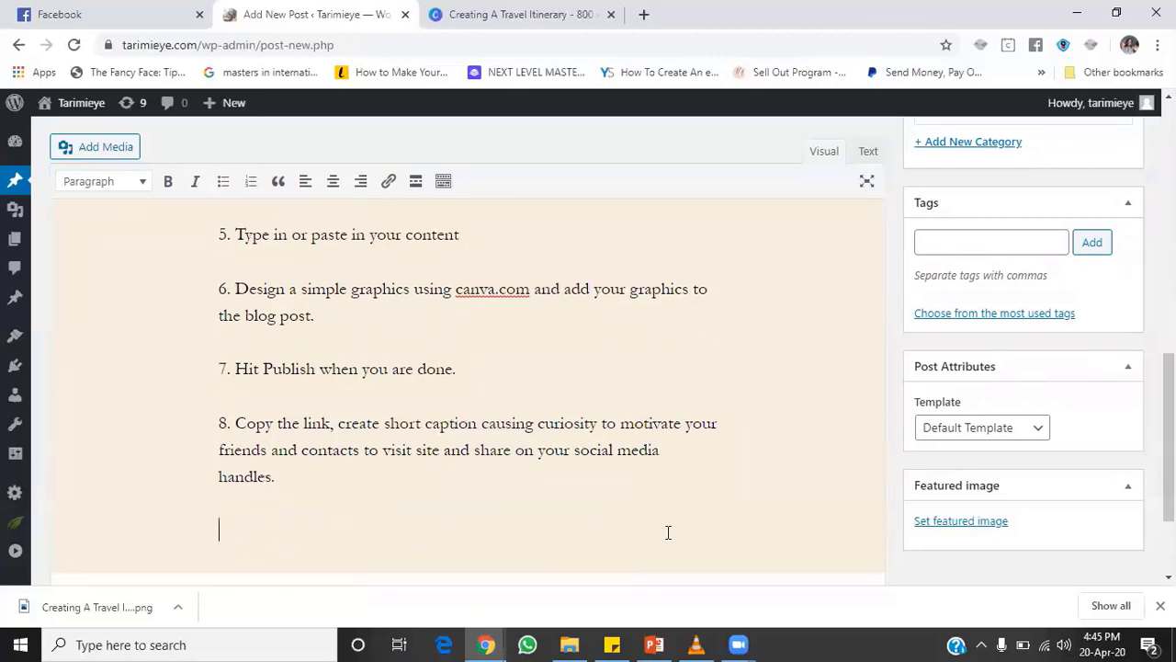
Add the closing line "Thats it." below the eighth instruction, with a new line after it.
{"action": "scroll", "coordinate": [1169, 432], "scroll_direction": "down", "scroll_amount": 1}
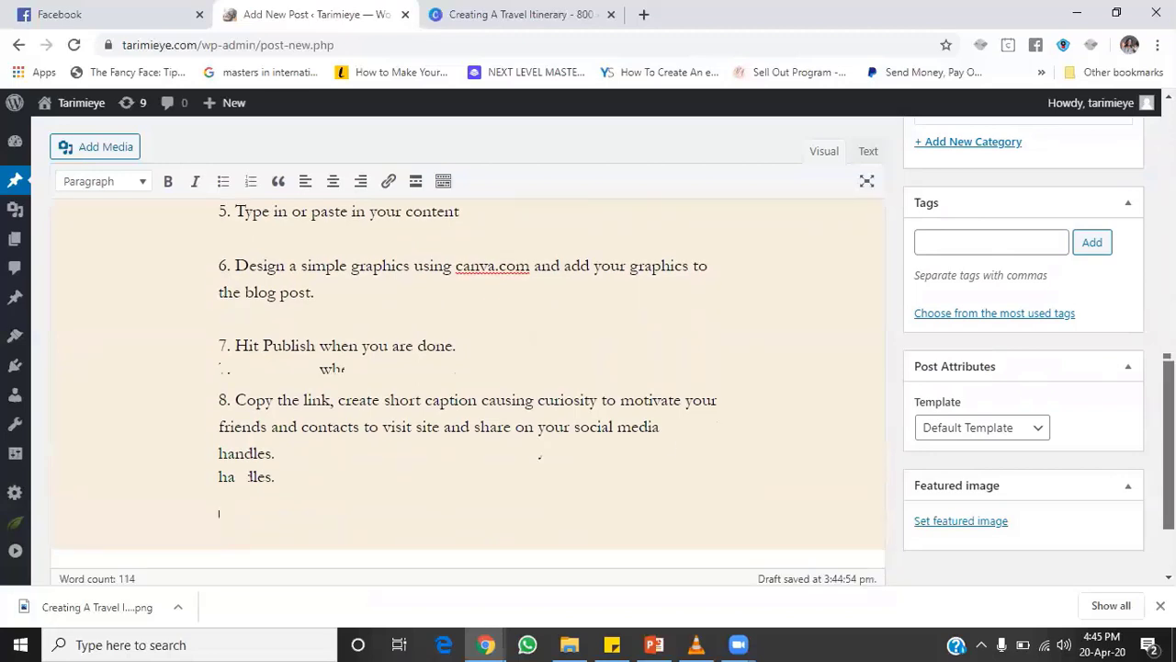
{"action": "scroll", "coordinate": [513, 470], "scroll_direction": "down", "scroll_amount": 1}
{"action": "key", "text": "Return"}
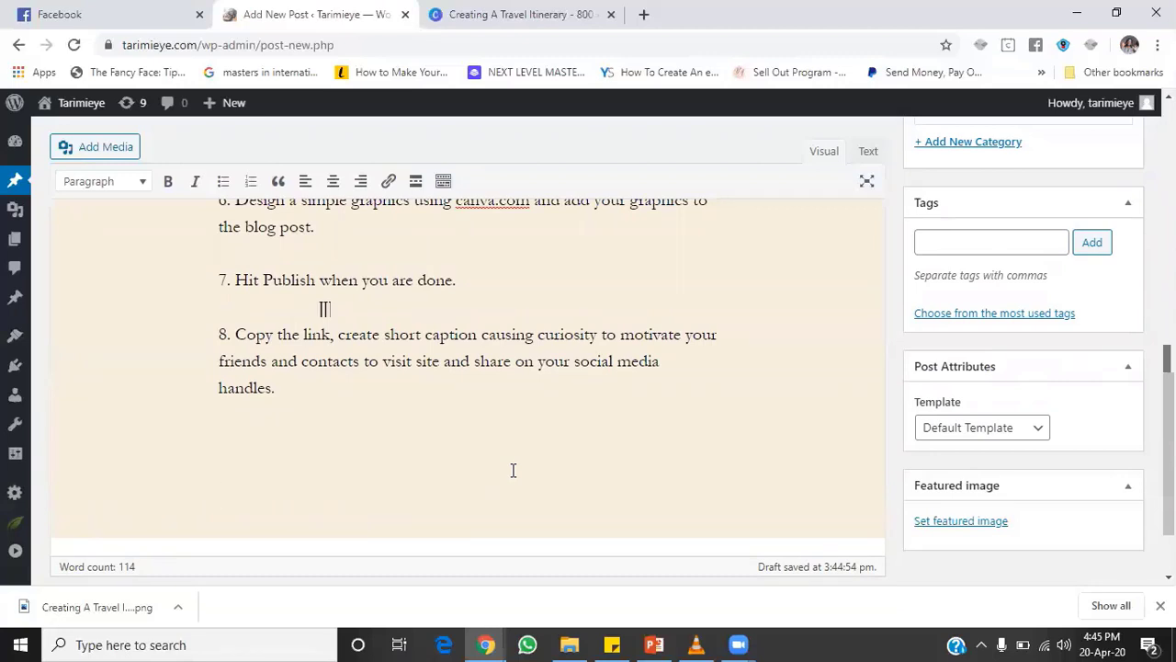
{"action": "type", "text": "Th"}
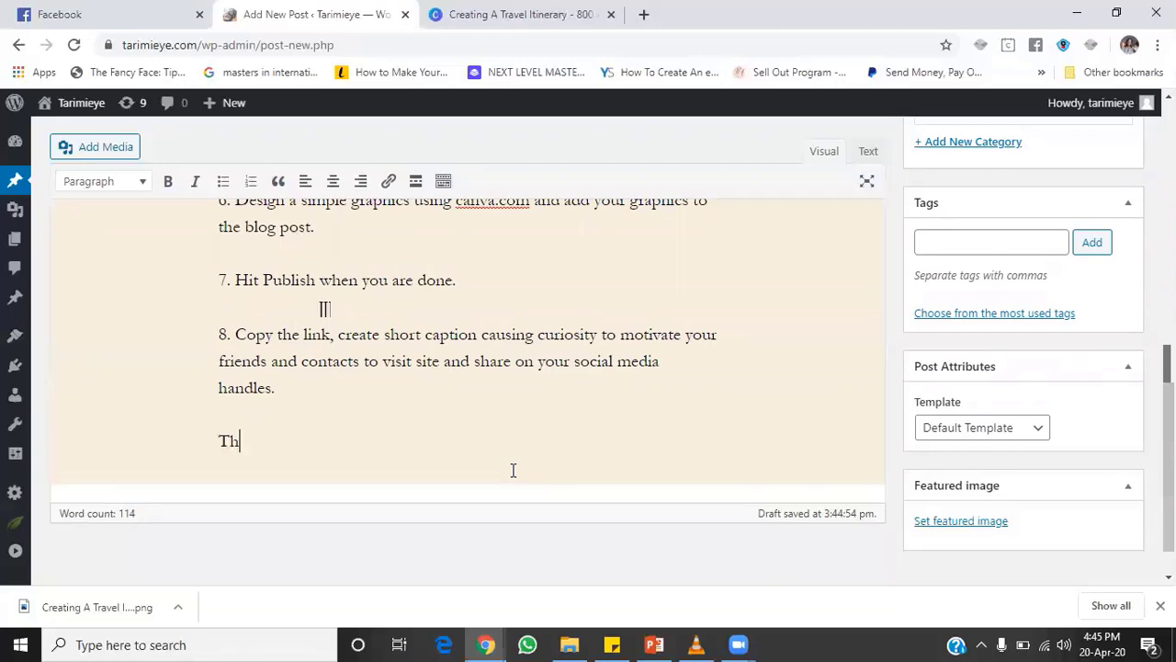
{"action": "type", "text": "ats it."}
{"action": "key", "text": "Return"}
{"action": "key", "text": "Return"}
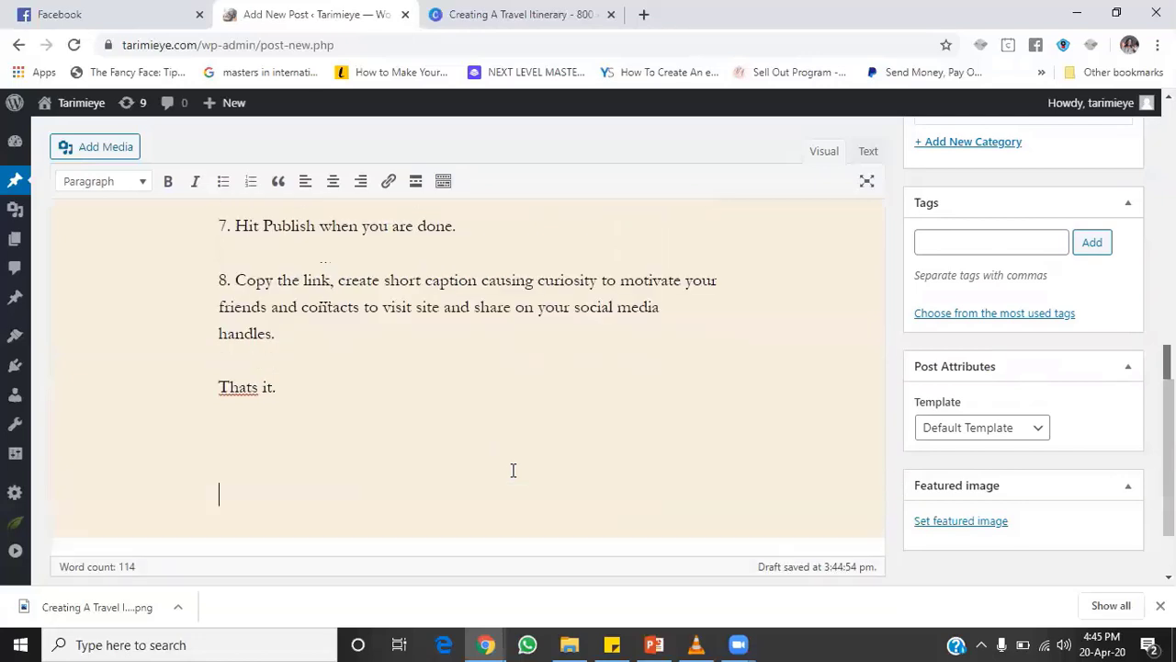
Add the final sentence "Now you know how to create a blog post." and leave an empty line below it.
{"action": "type", "text": "Now y"}
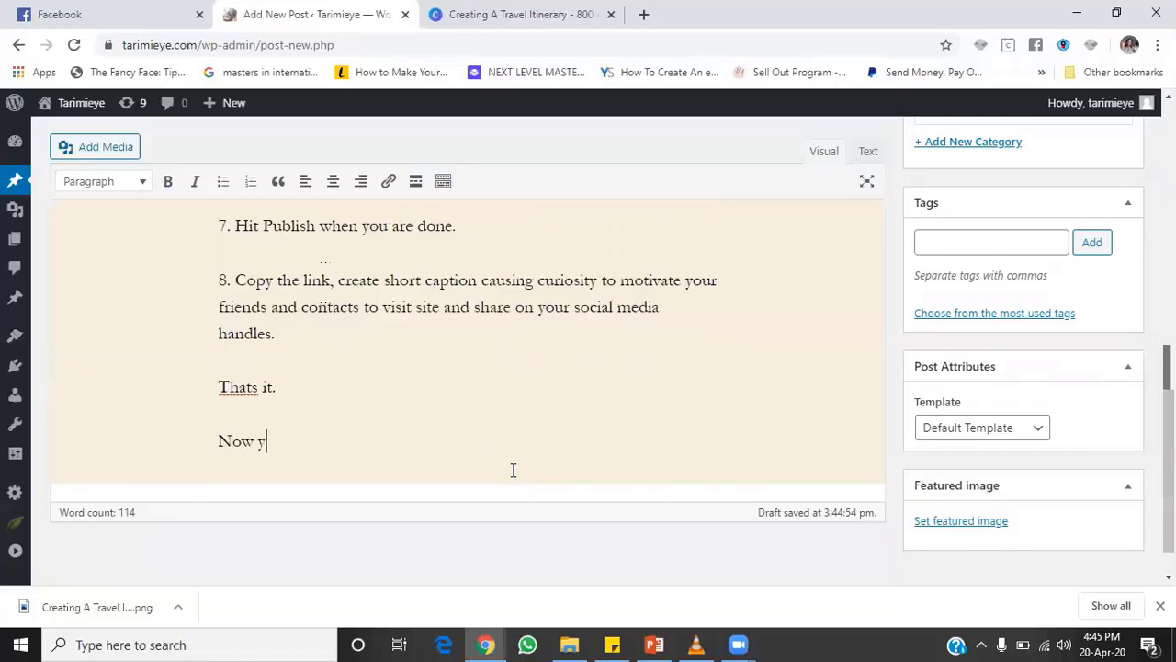
{"action": "type", "text": "ou know how to create a "}
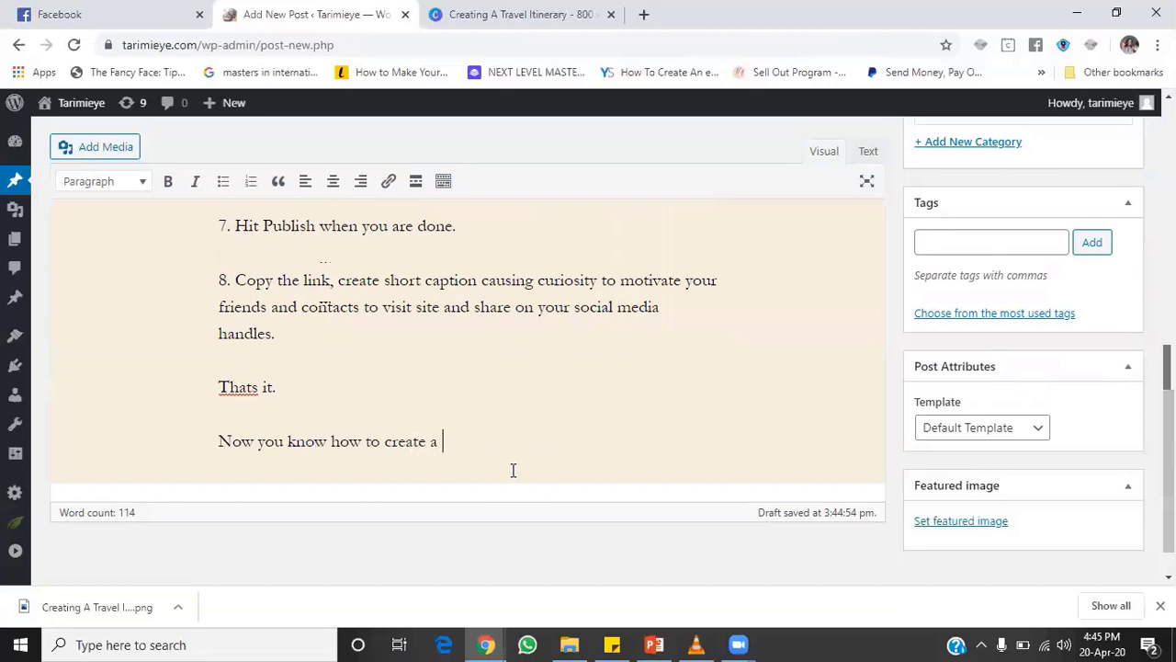
{"action": "type", "text": "brand new"}
{"action": "key", "text": "BackSpace"}
{"action": "key", "text": "BackSpace"}
{"action": "key", "text": "BackSpace"}
{"action": "key", "text": "BackSpace"}
{"action": "key", "text": "BackSpace"}
{"action": "key", "text": "BackSpace"}
{"action": "key", "text": "BackSpace"}
{"action": "key", "text": "BackSpace"}
{"action": "key", "text": "BackSpace"}
{"action": "key", "text": "BackSpace"}
{"action": "type", "text": "blog post."}
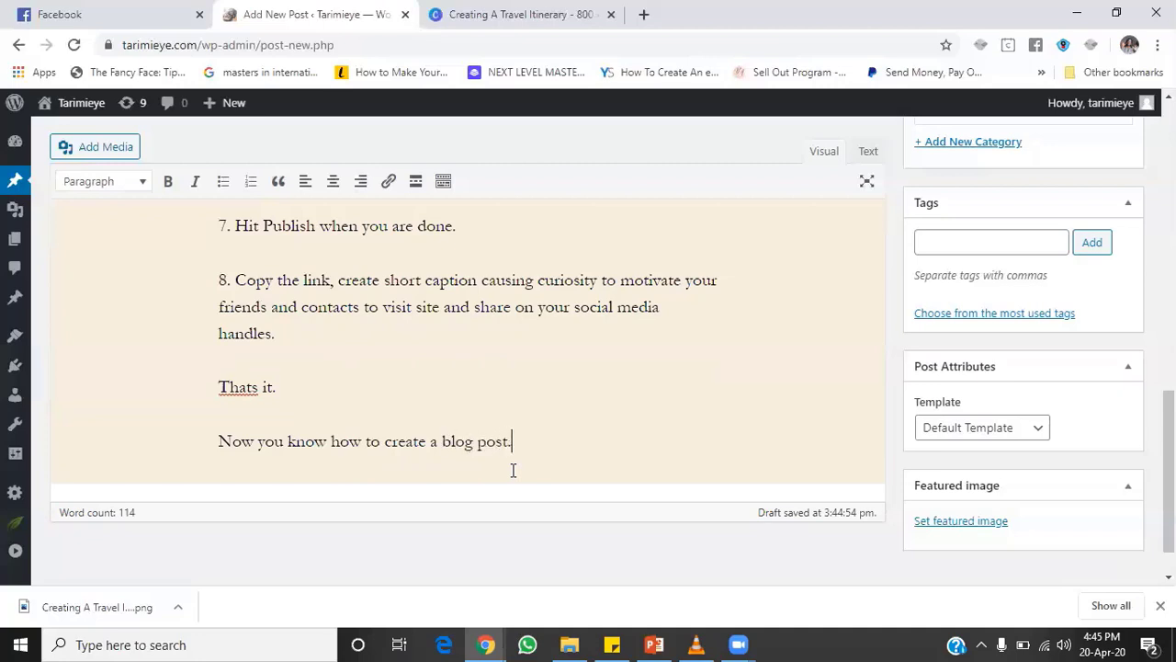
{"action": "key", "text": "Return"}
{"action": "key", "text": "Return"}
{"action": "key", "text": "BackSpace"}
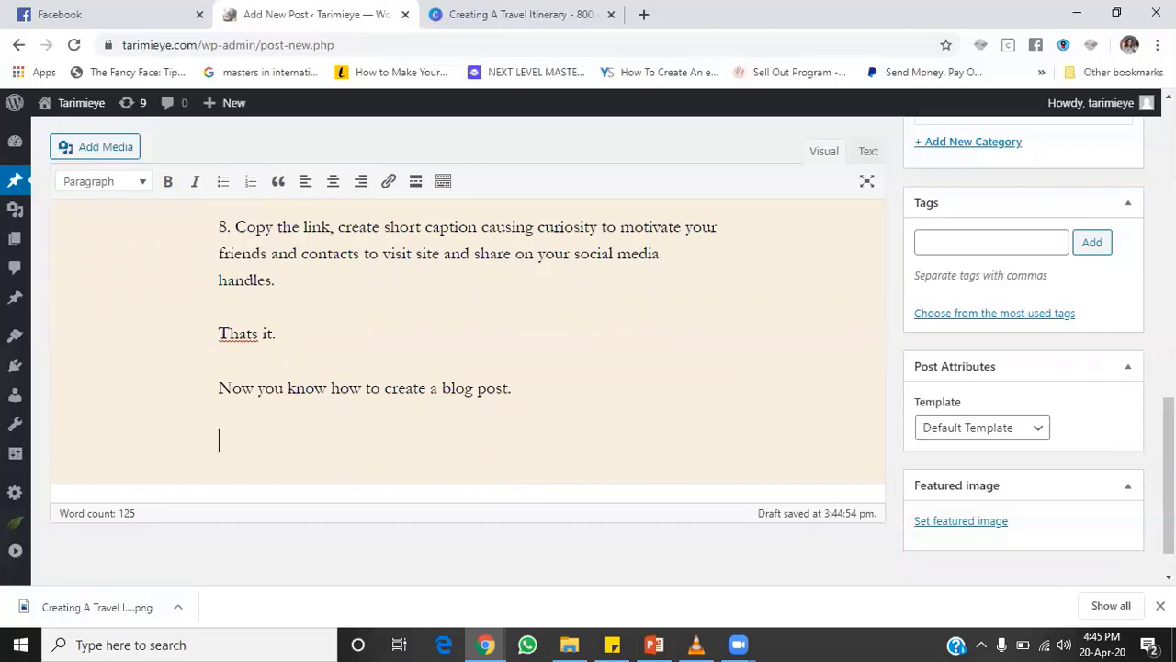
Review the whole post, from the introduction through the numbered instructions to the closing sentence.
{"action": "left_click_drag", "start_coordinate": [1169, 478], "coordinate": [1169, 381]}
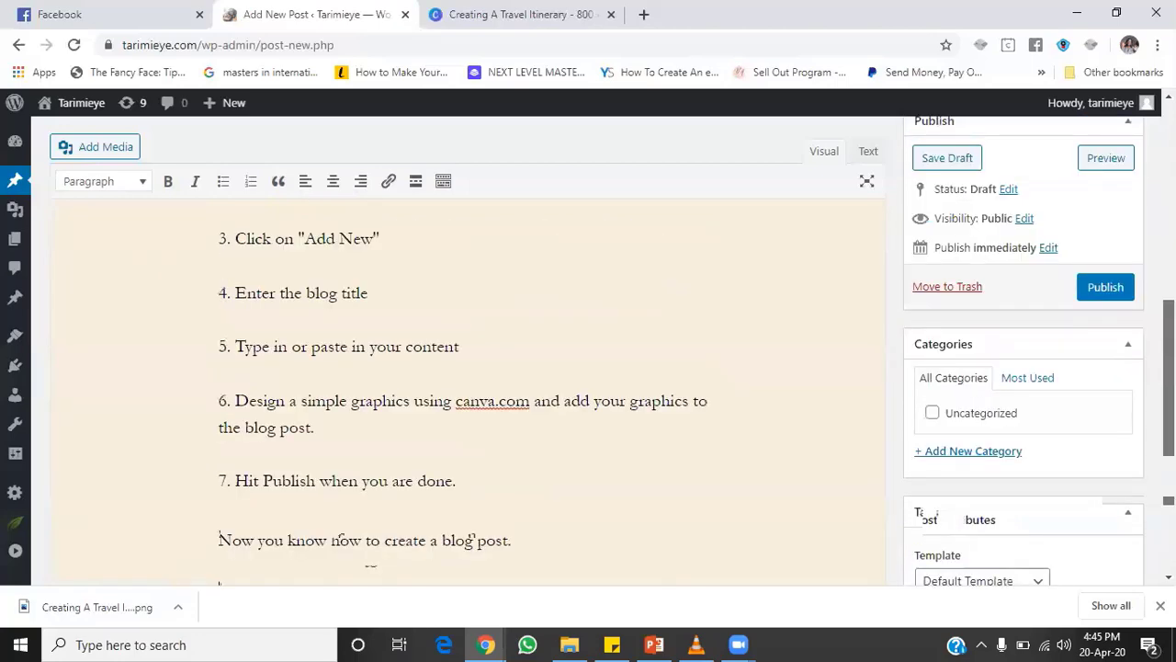
{"action": "scroll", "coordinate": [449, 557], "scroll_direction": "up", "scroll_amount": 10}
{"action": "left_click_drag", "start_coordinate": [473, 551], "coordinate": [203, 426]}
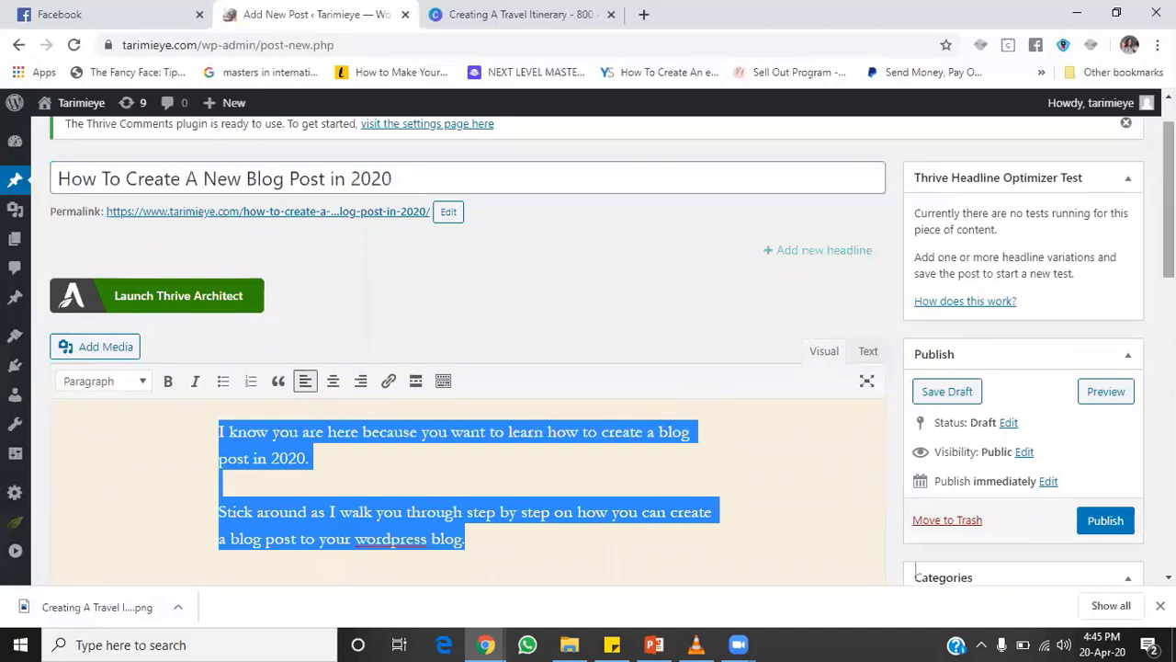
{"action": "scroll", "coordinate": [916, 571], "scroll_direction": "down", "scroll_amount": 2}
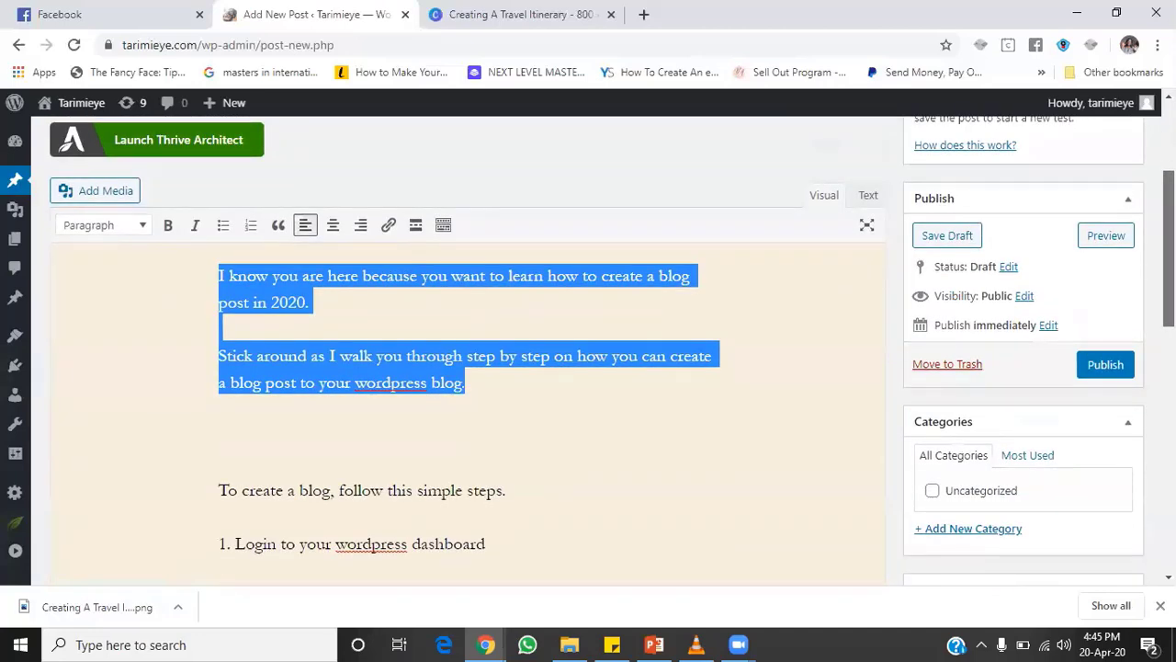
{"action": "scroll", "coordinate": [613, 342], "scroll_direction": "down", "scroll_amount": 3}
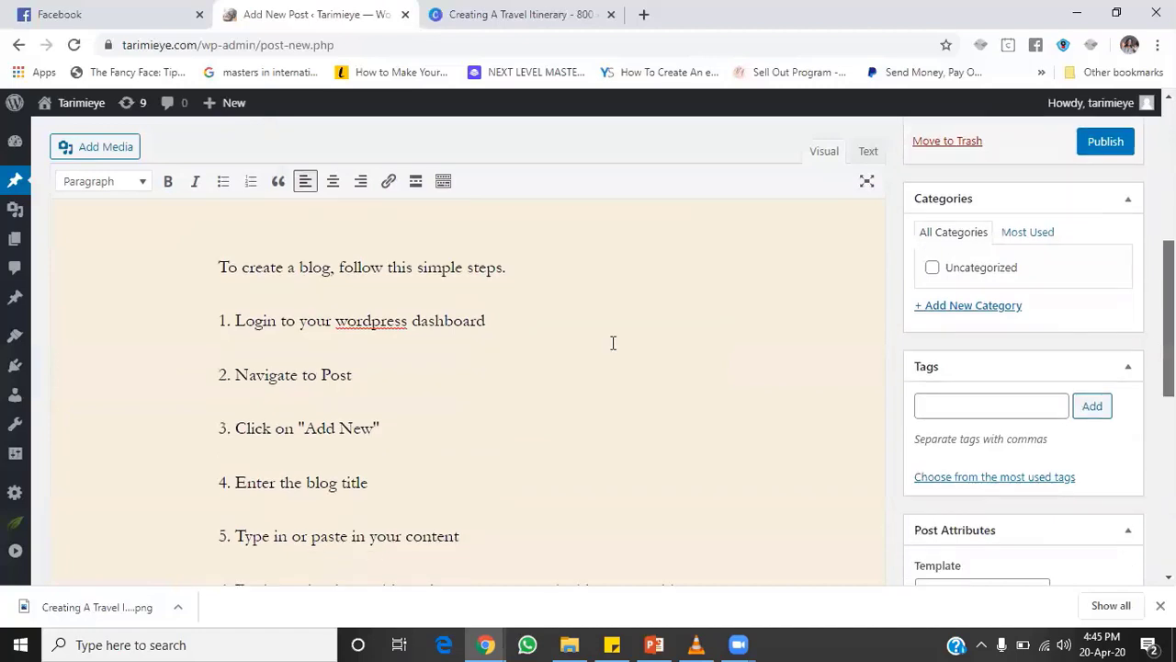
{"action": "left_click", "coordinate": [198, 252]}
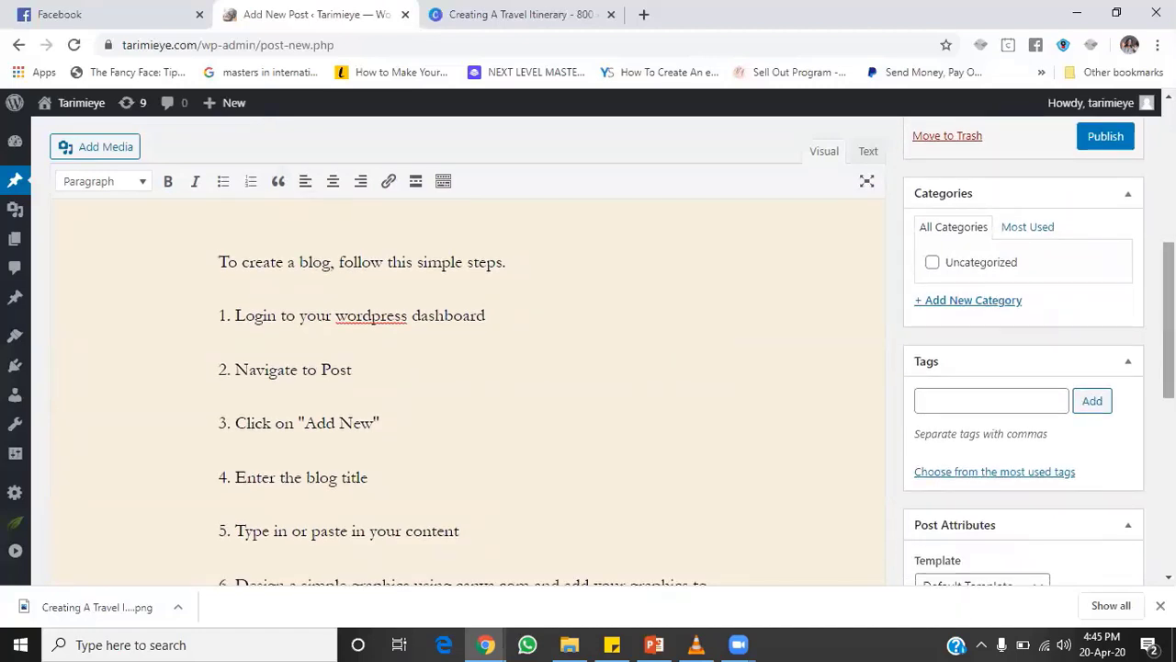
{"action": "left_click_drag", "start_coordinate": [1169, 319], "coordinate": [1169, 454]}
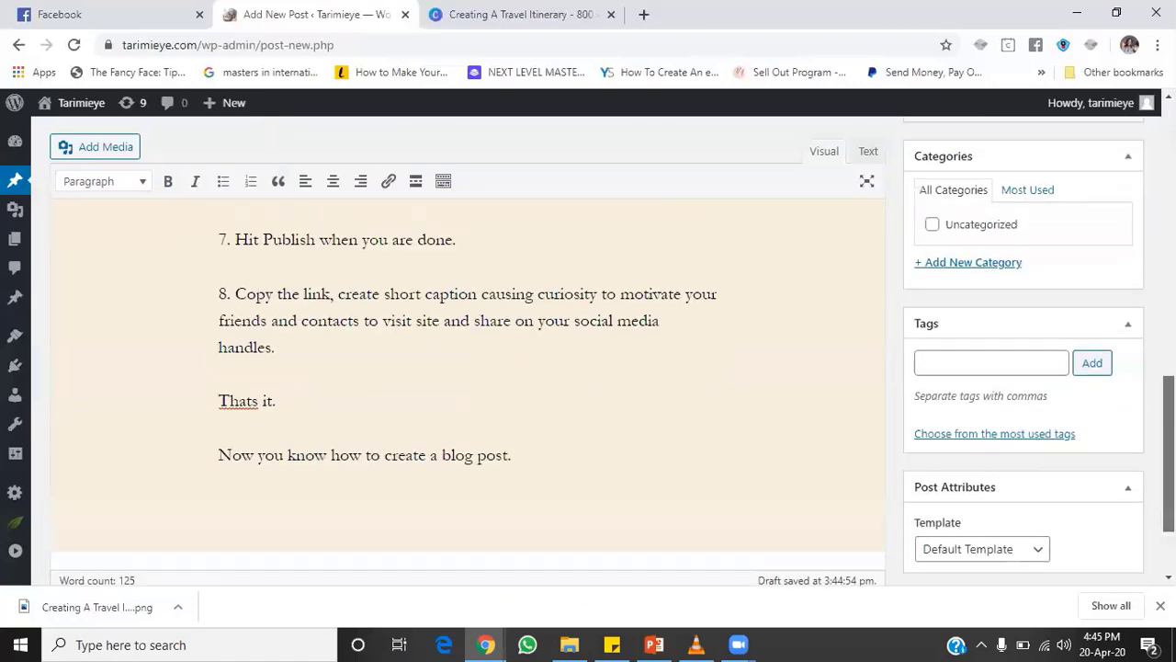
{"action": "scroll", "coordinate": [616, 546], "scroll_direction": "up", "scroll_amount": 1}
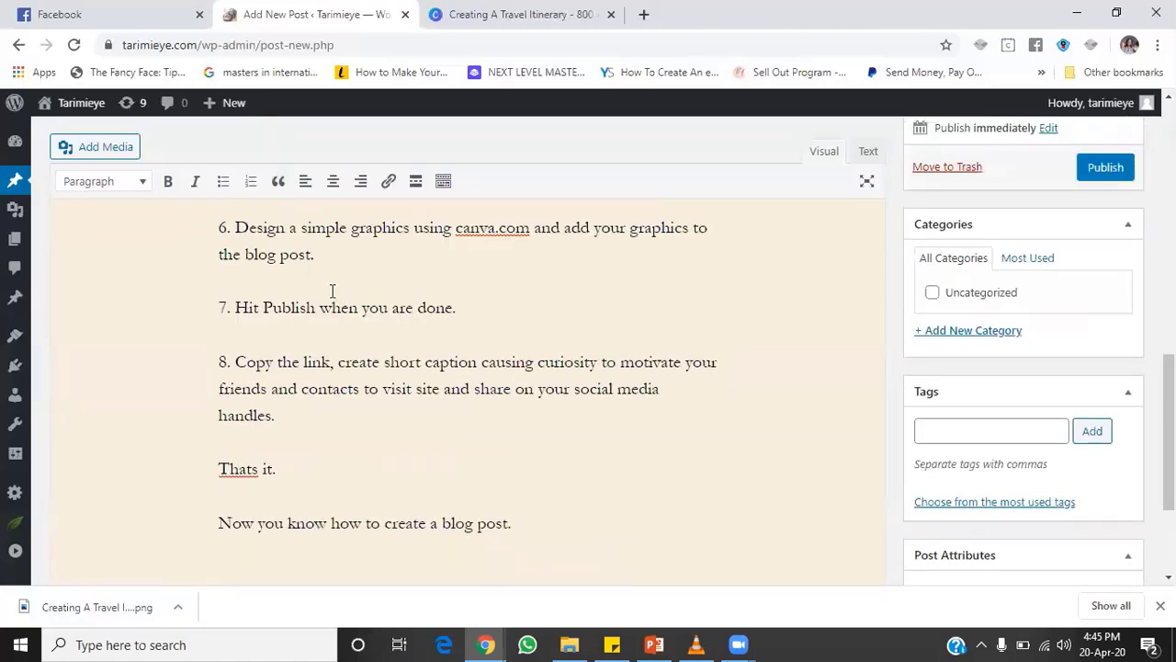
{"action": "key", "text": "ctrl+a"}
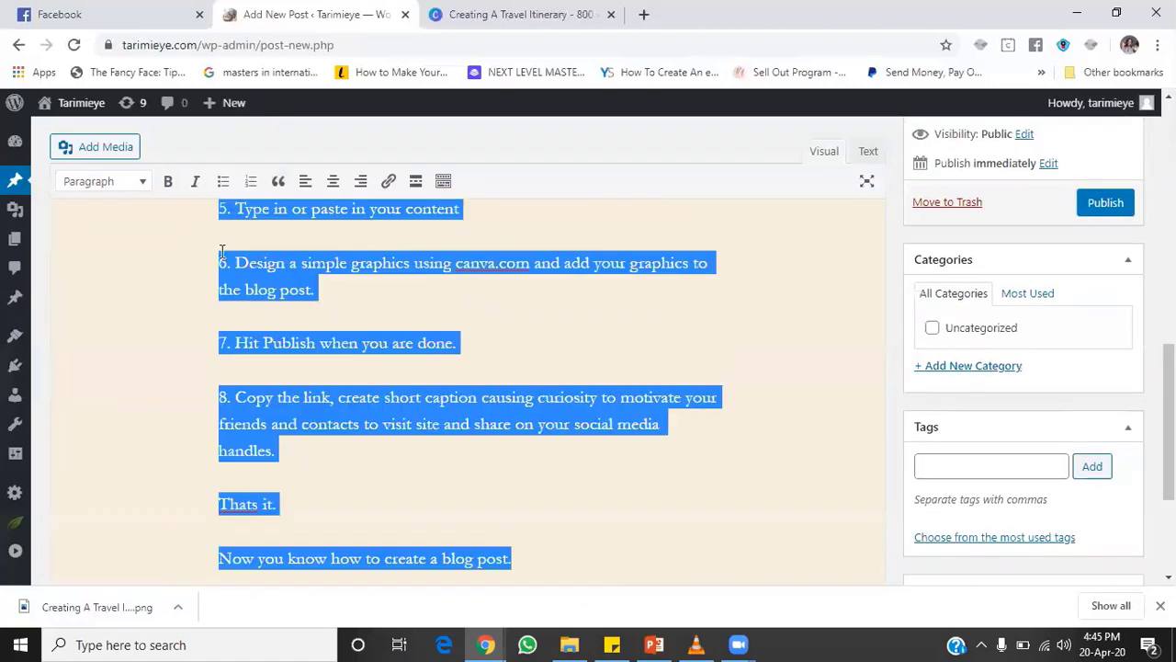
{"action": "scroll", "coordinate": [221, 251], "scroll_direction": "up", "scroll_amount": 10}
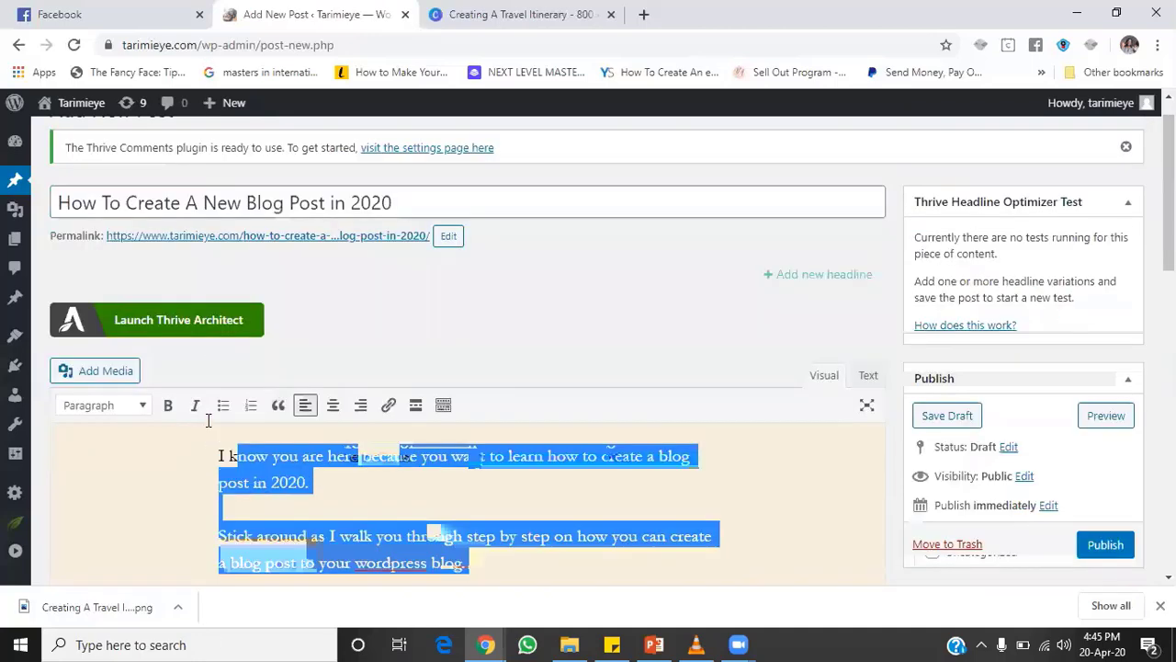
{"action": "scroll", "coordinate": [624, 386], "scroll_direction": "down", "scroll_amount": 10}
Start a new paragraph below the final sentence with "If you liked this post, you will probably like my next".
{"action": "left_click", "coordinate": [605, 342]}
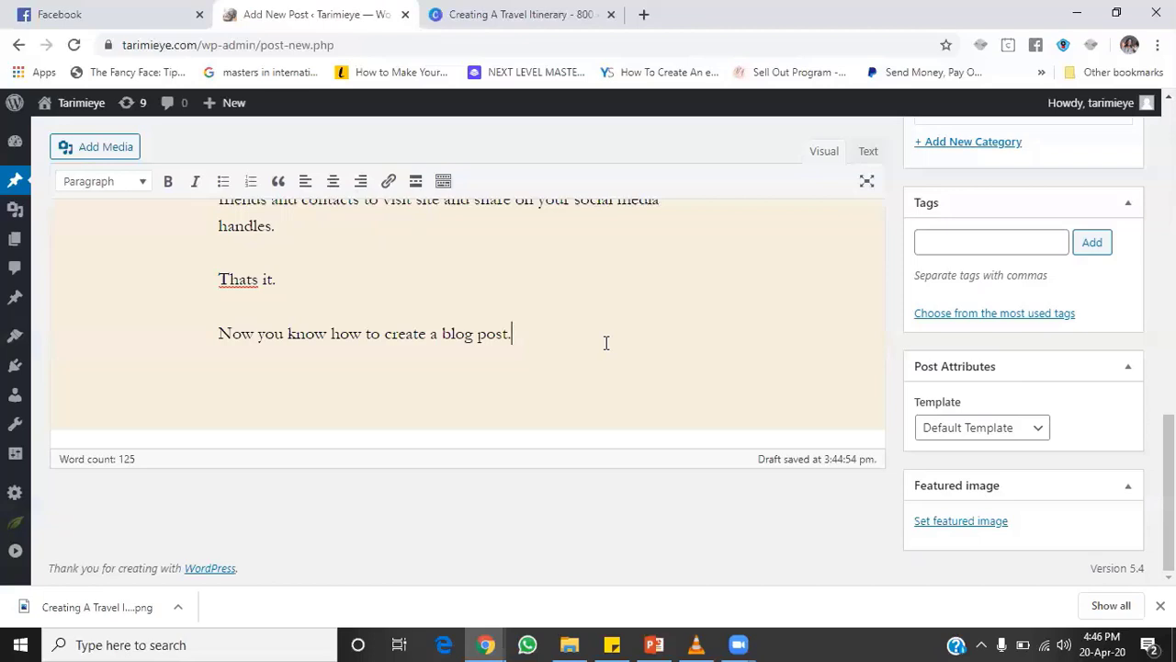
{"action": "key", "text": "Return"}
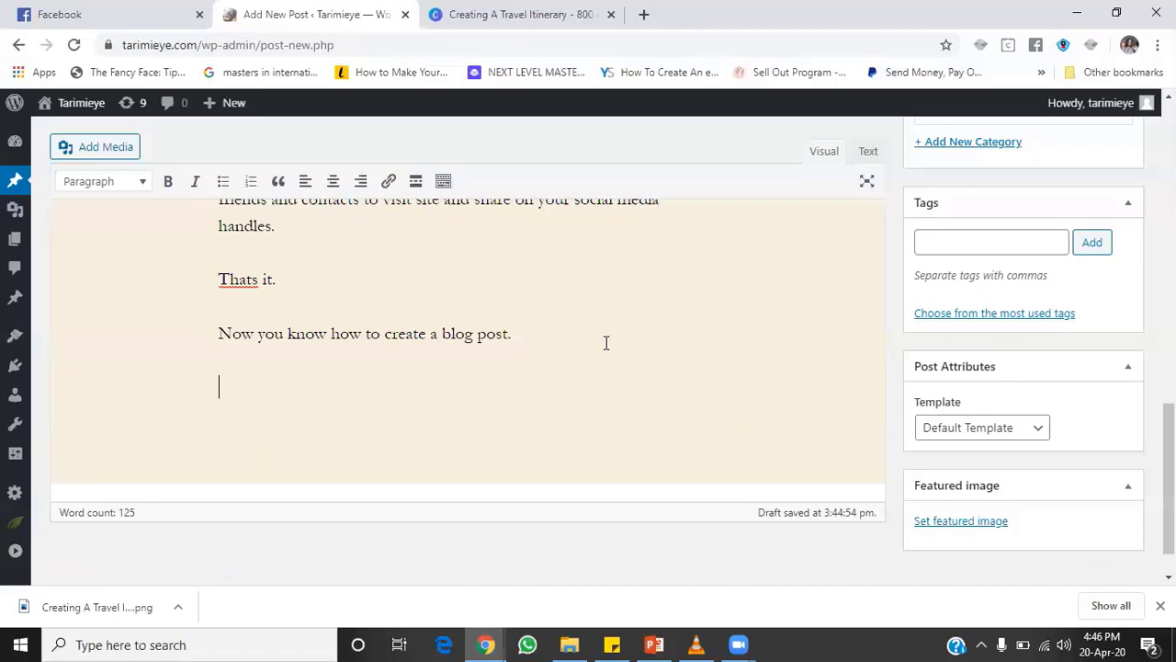
{"action": "type", "text": "If you liked this p"}
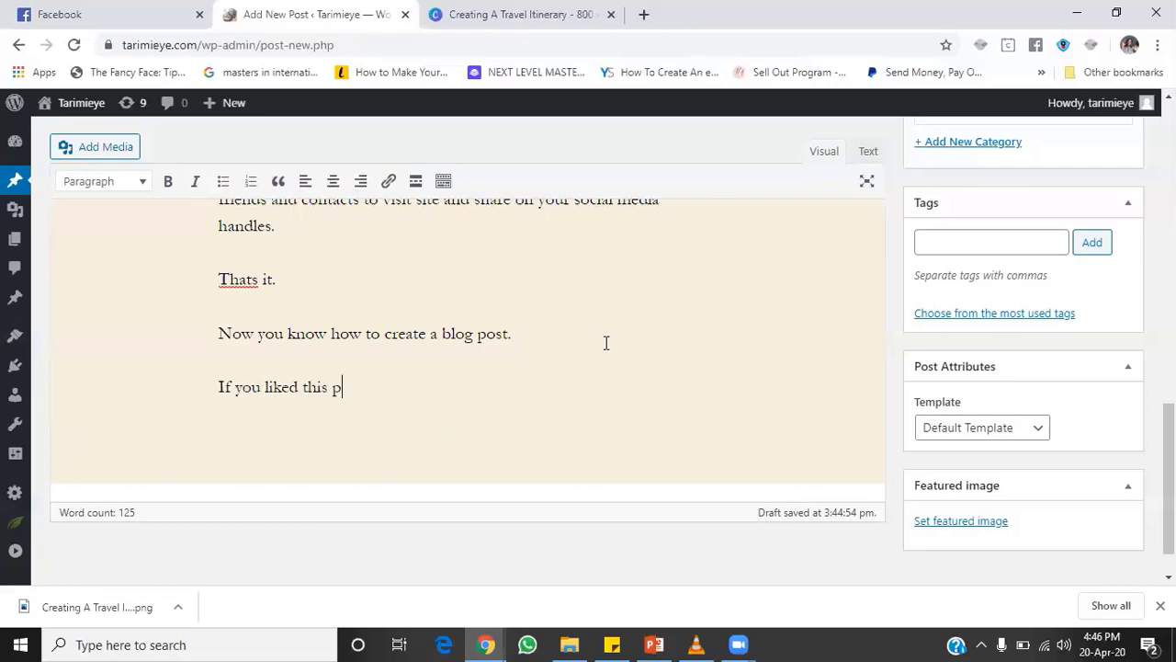
{"action": "type", "text": "ost, you will probably "}
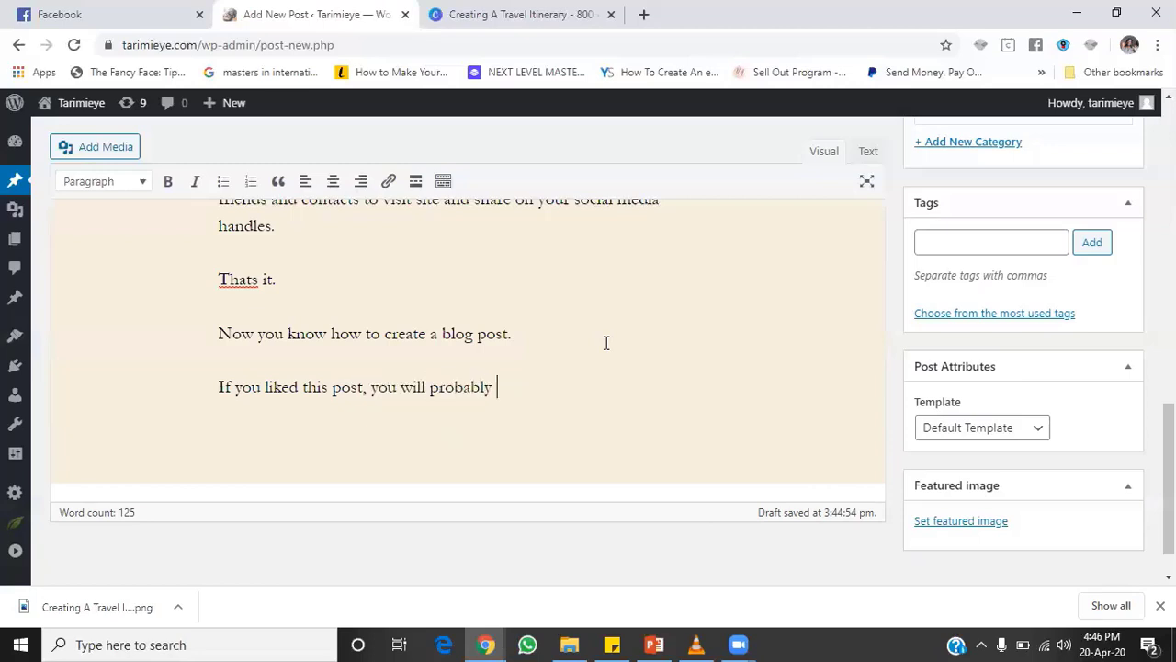
{"action": "type", "text": "like my next"}
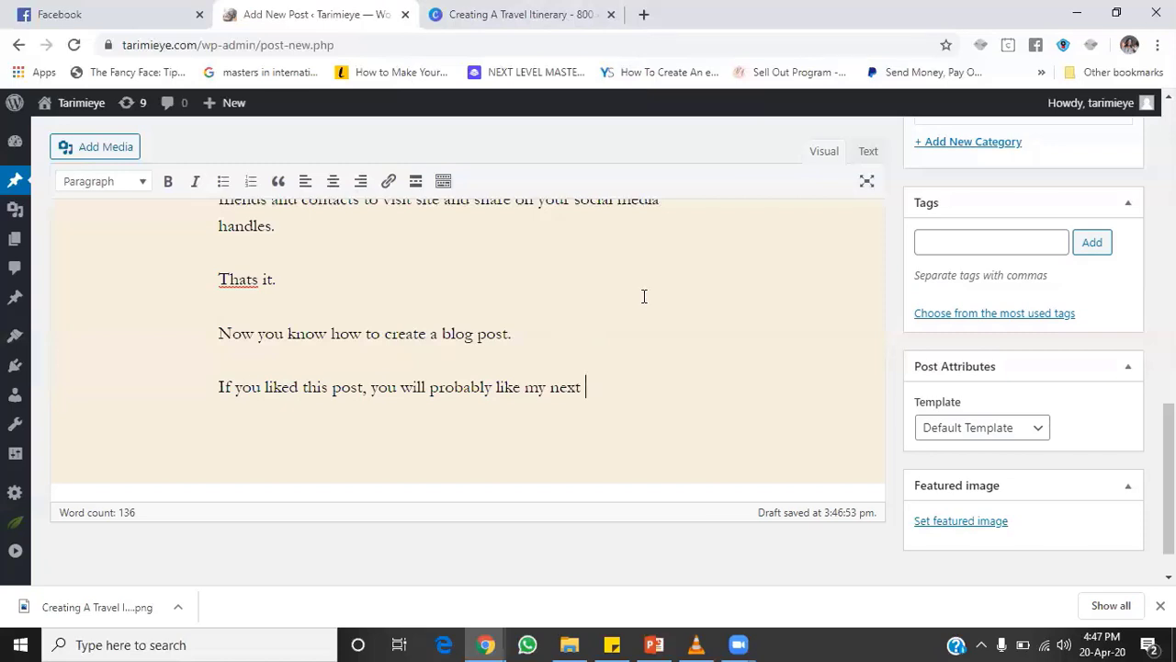
Delete the words "will probably like my next" from the end of the last paragraph.
{"action": "key", "text": "Up"}
{"action": "left_click", "coordinate": [605, 384]}
{"action": "key", "text": "BackSpace"}
{"action": "key", "text": "BackSpace"}
{"action": "key", "text": "BackSpace"}
{"action": "key", "text": "BackSpace"}
{"action": "key", "text": "BackSpace"}
{"action": "key", "text": "BackSpace"}
{"action": "key", "text": "BackSpace"}
{"action": "key", "text": "BackSpace"}
{"action": "key", "text": "BackSpace"}
{"action": "key", "text": "BackSpace"}
{"action": "key", "text": "BackSpace"}
{"action": "key", "text": "BackSpace"}
{"action": "key", "text": "BackSpace"}
{"action": "key", "text": "BackSpace"}
{"action": "key", "text": "BackSpace"}
{"action": "key", "text": "BackSpace"}
{"action": "key", "text": "BackSpace"}
{"action": "key", "text": "BackSpace"}
{"action": "key", "text": "BackSpace"}
{"action": "key", "text": "BackSpace"}
{"action": "type", "text": "wi"}
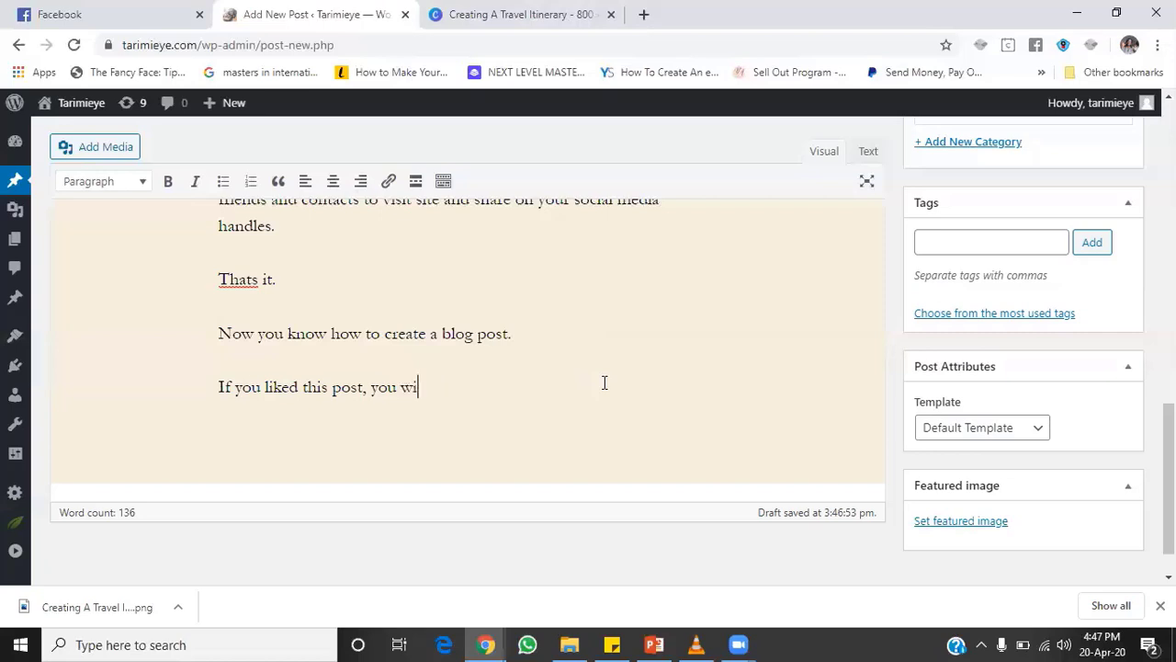
{"action": "type", "text": "ll love to"}
{"action": "key", "text": "BackSpace"}
{"action": "key", "text": "BackSpace"}
{"action": "key", "text": "BackSpace"}
{"action": "key", "text": "BackSpace"}
{"action": "key", "text": "BackSpace"}
{"action": "key", "text": "BackSpace"}
{"action": "key", "text": "BackSpace"}
{"action": "key", "text": "BackSpace"}
{"action": "key", "text": "BackSpace"}
{"action": "key", "text": "BackSpace"}
{"action": "key", "text": "BackSpace"}
Continue the last paragraph after "you" with "will like to work with me or will like to read".
{"action": "type", "text": "ill like to w"}
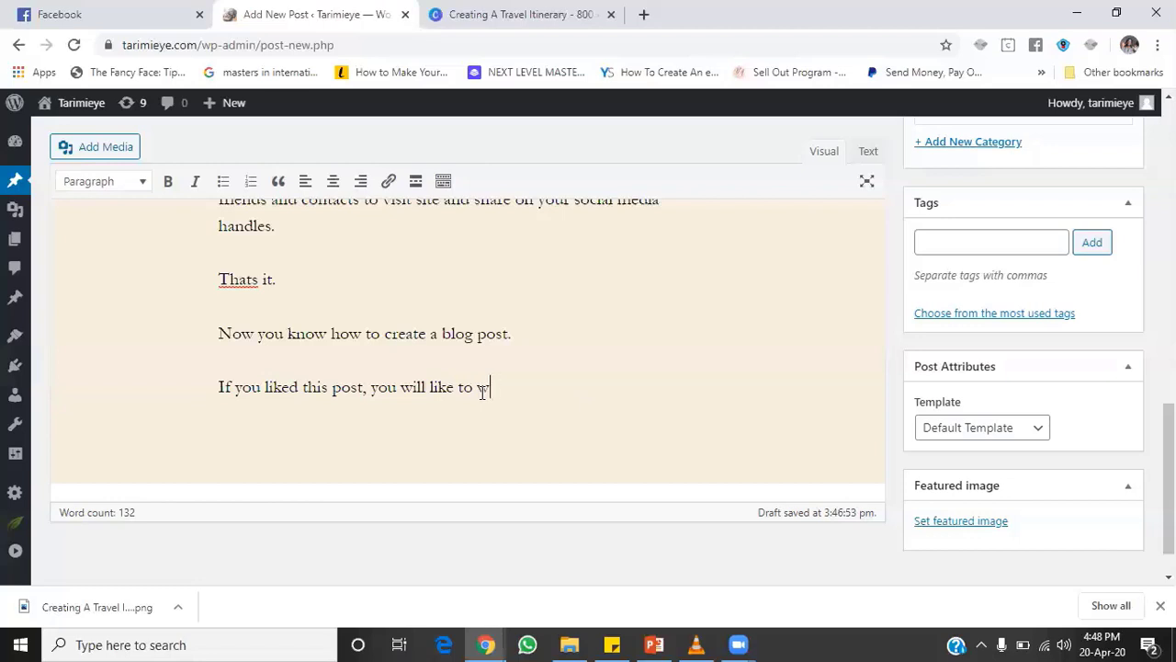
{"action": "type", "text": "ork wih"}
{"action": "key", "text": "BackSpace"}
{"action": "type", "text": "th me or "}
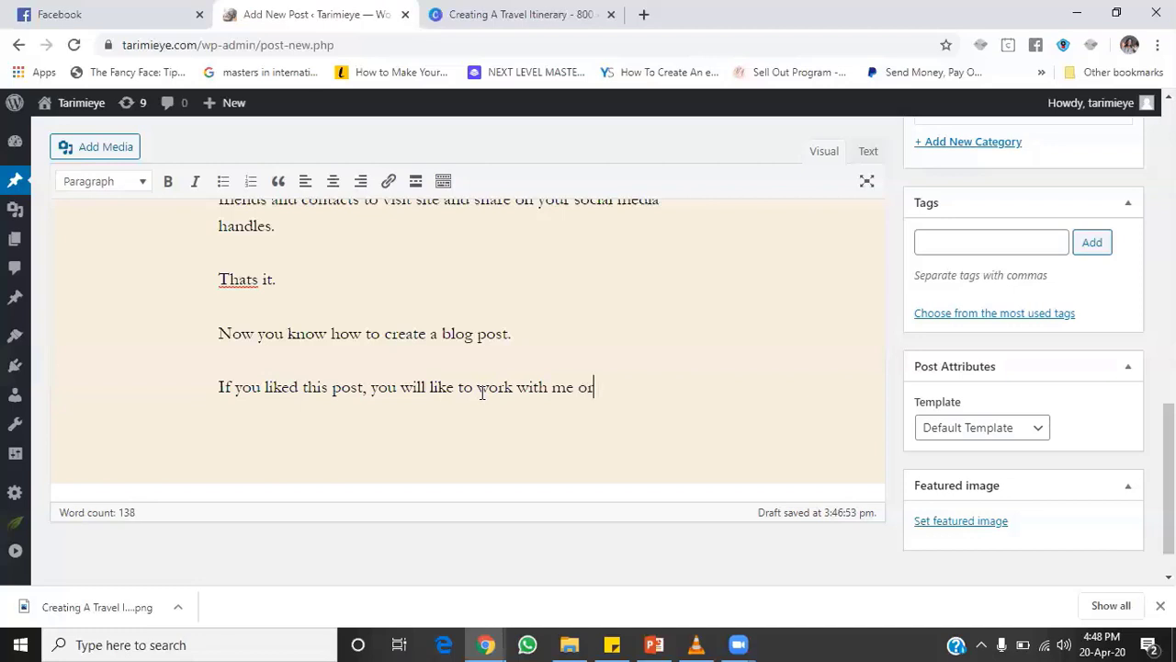
{"action": "type", "text": "will like to read "}
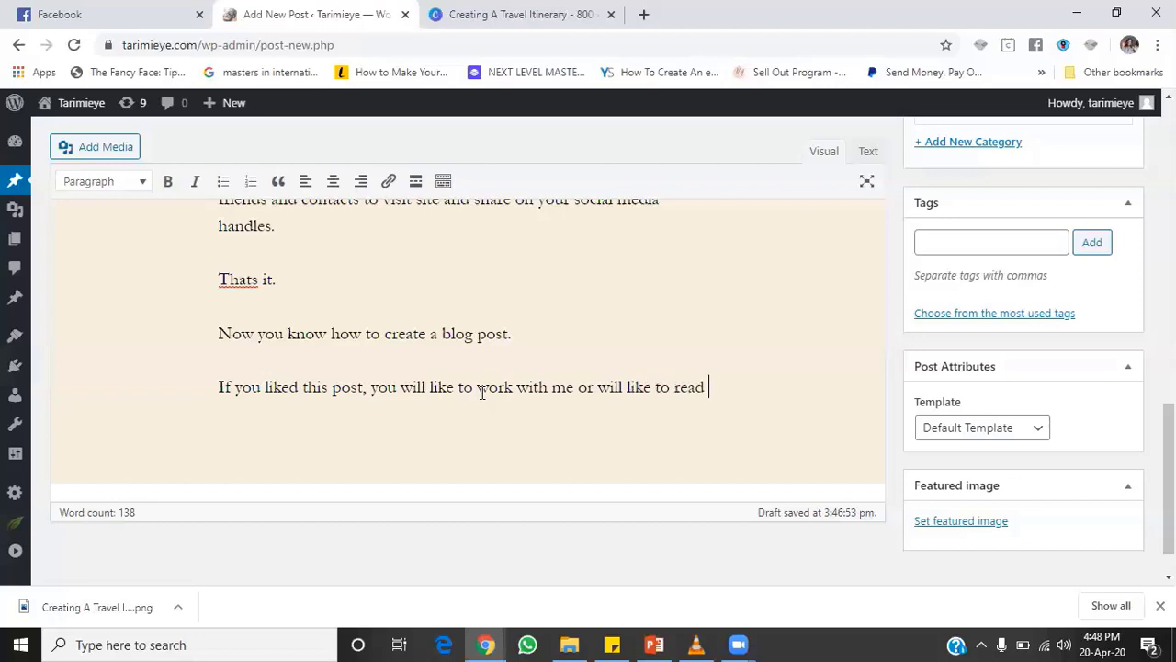
{"action": "type", "text": "more about"}
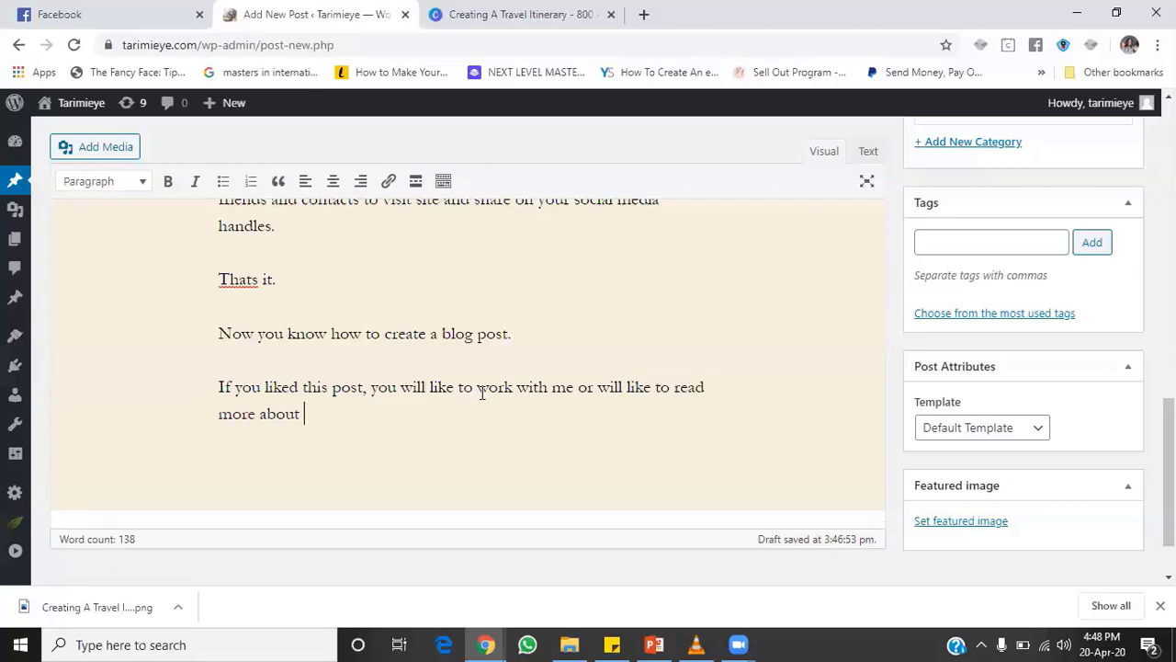
{"action": "key", "text": "BackSpace"}
{"action": "key", "text": "BackSpace"}
{"action": "key", "text": "BackSpace"}
{"action": "key", "text": "BackSpace"}
{"action": "key", "text": "BackSpace"}
{"action": "key", "text": "BackSpace"}
{"action": "key", "text": "BackSpace"}
{"action": "key", "text": "BackSpace"}
{"action": "key", "text": "BackSpace"}
{"action": "key", "text": "BackSpace"}
{"action": "key", "text": "BackSpace"}
{"action": "key", "text": "BackSpace"}
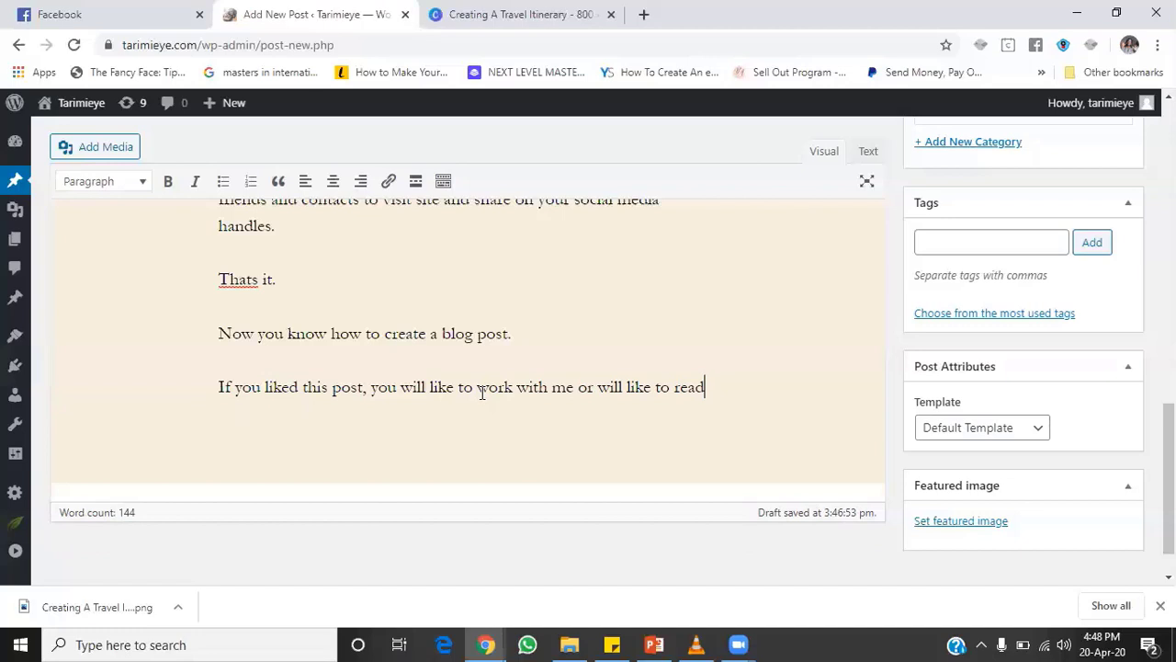
Continue the last paragraph with "know more about my journey," and correct the spelling of "journey".
{"action": "type", "text": "kno"}
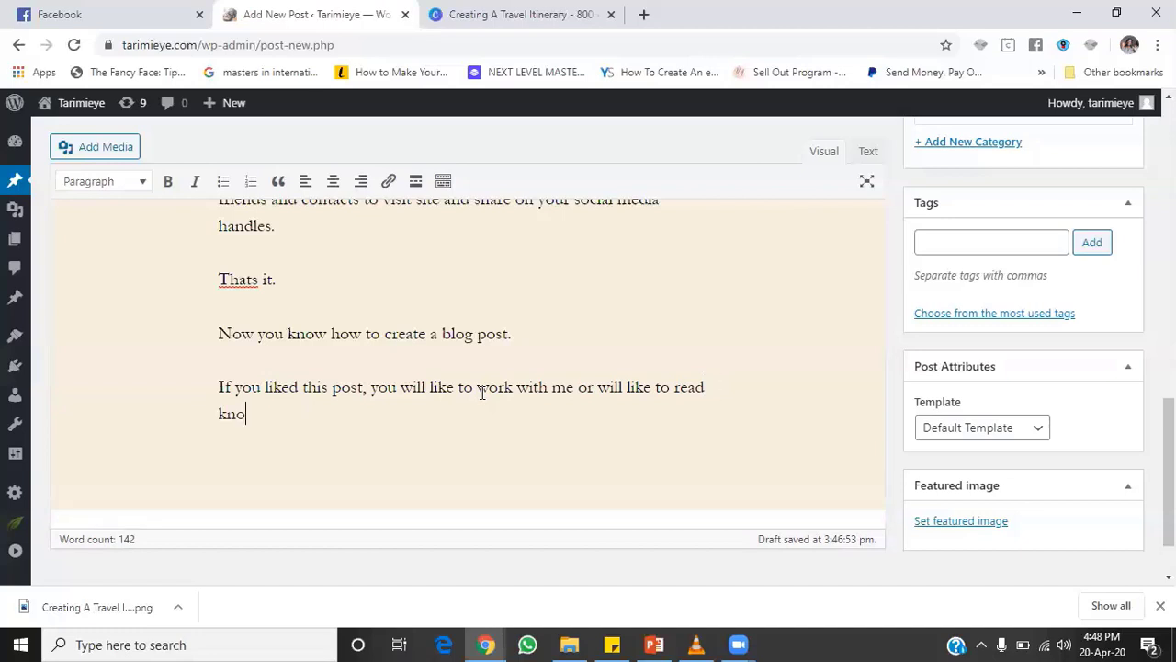
{"action": "type", "text": "w more about my jp"}
{"action": "type", "text": "ourn"}
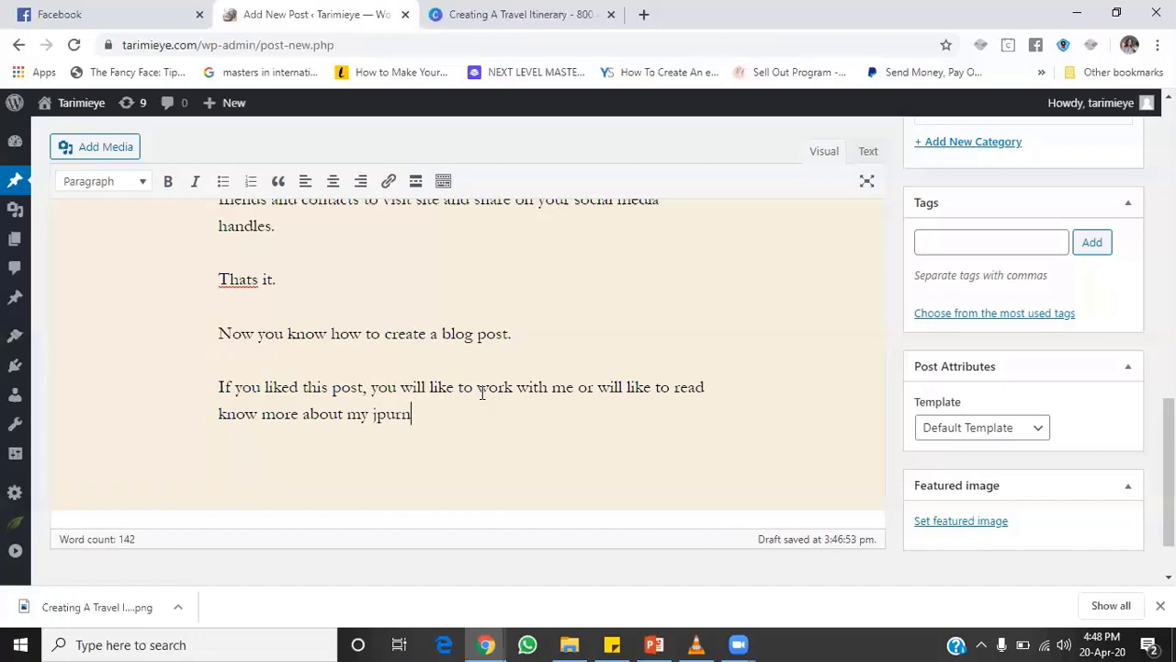
{"action": "key", "text": "BackSpace"}
{"action": "key", "text": "BackSpace"}
{"action": "key", "text": "BackSpace"}
{"action": "key", "text": "BackSpace"}
{"action": "key", "text": "BackSpace"}
{"action": "type", "text": "ourny,"}
{"action": "right_click", "coordinate": [400, 420]}
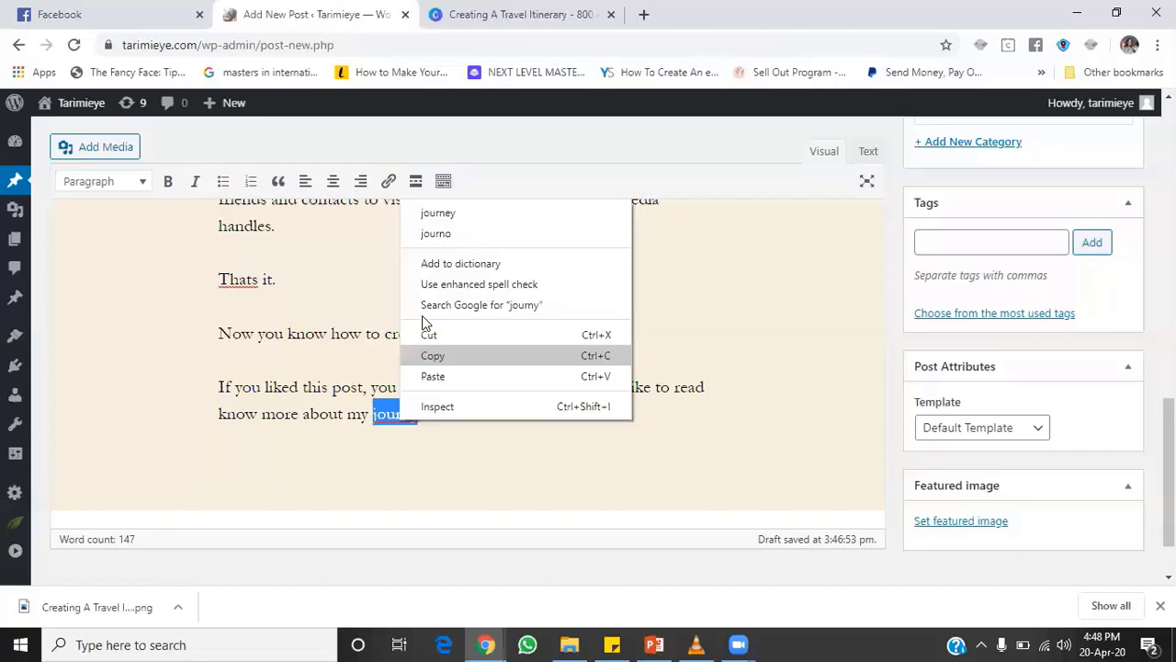
{"action": "left_click", "coordinate": [457, 213]}
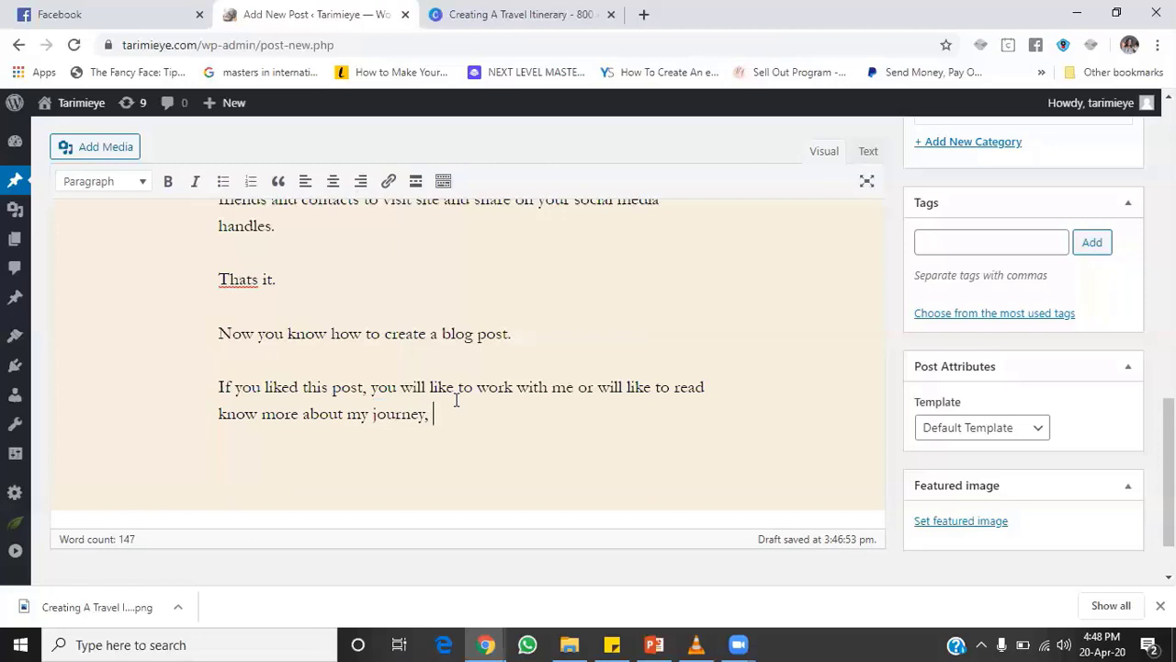
Finish the last paragraph with "click here to learn more.".
{"action": "type", "text": "click here to learn m"}
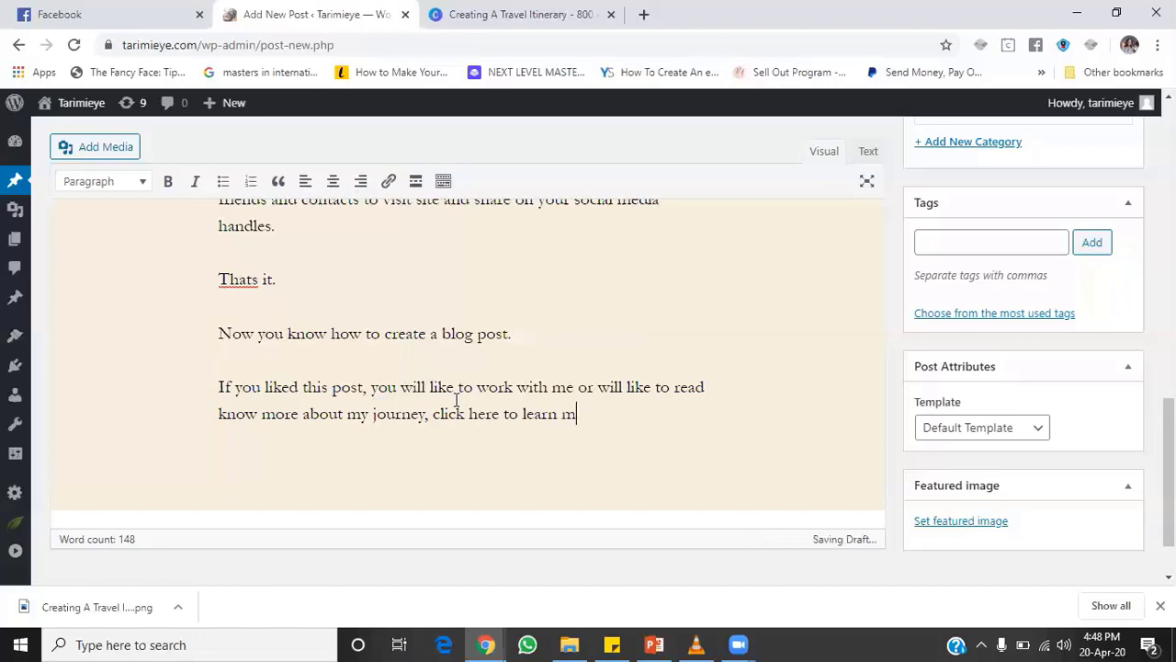
{"action": "type", "text": "ow"}
{"action": "key", "text": "BackSpace"}
{"action": "key", "text": "BackSpace"}
{"action": "key", "text": "BackSpace"}
{"action": "type", "text": "more."}
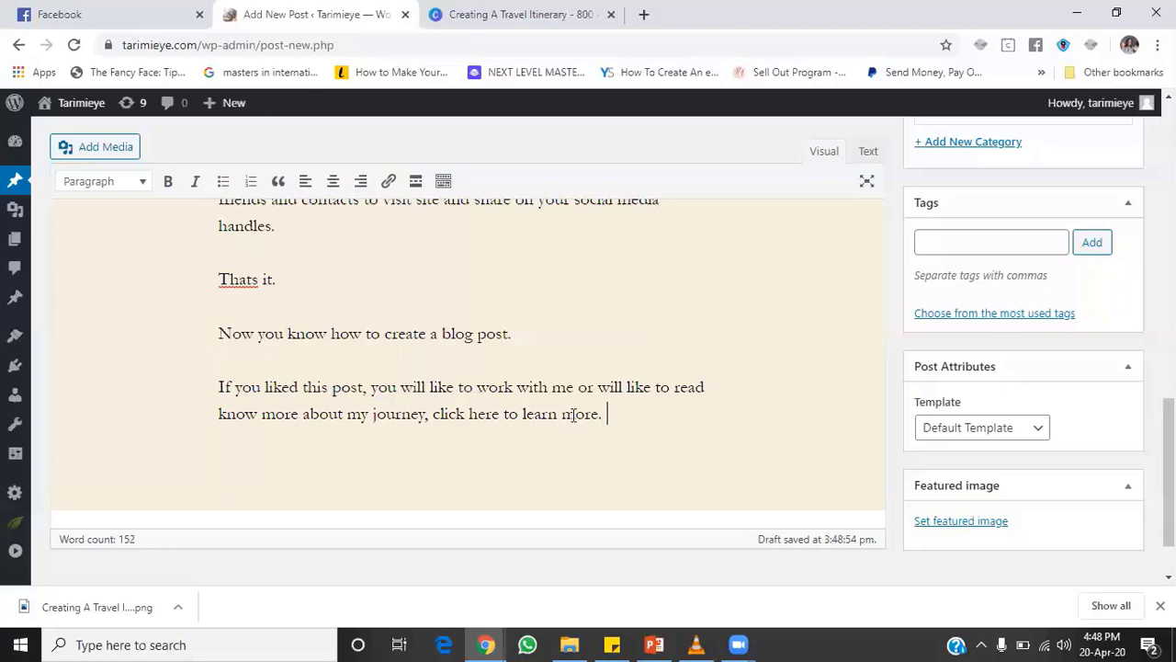
{"action": "left_click_drag", "start_coordinate": [606, 413], "coordinate": [215, 389]}
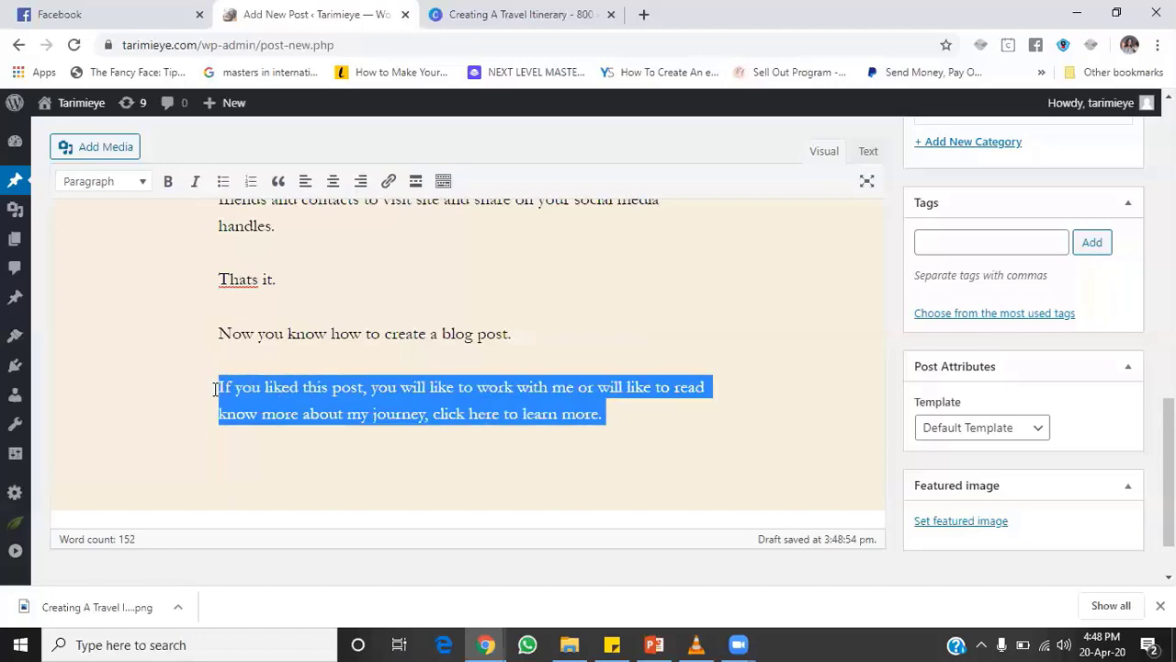
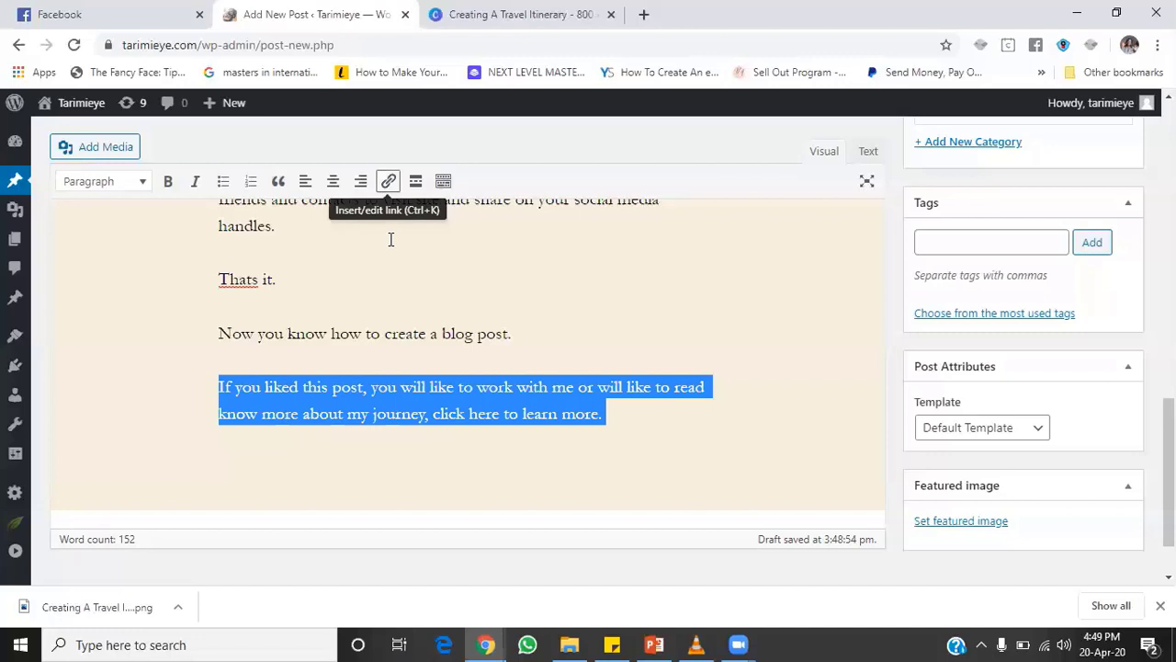
{"action": "key", "text": "ctrl+k"}
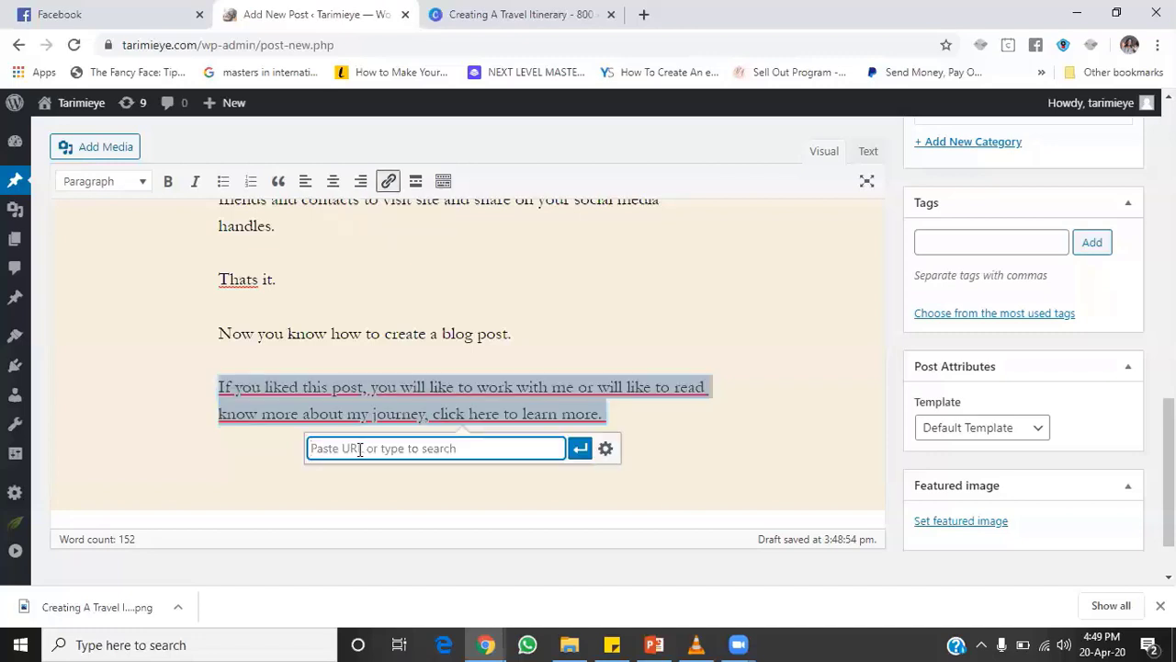
{"action": "type", "text": "www"}
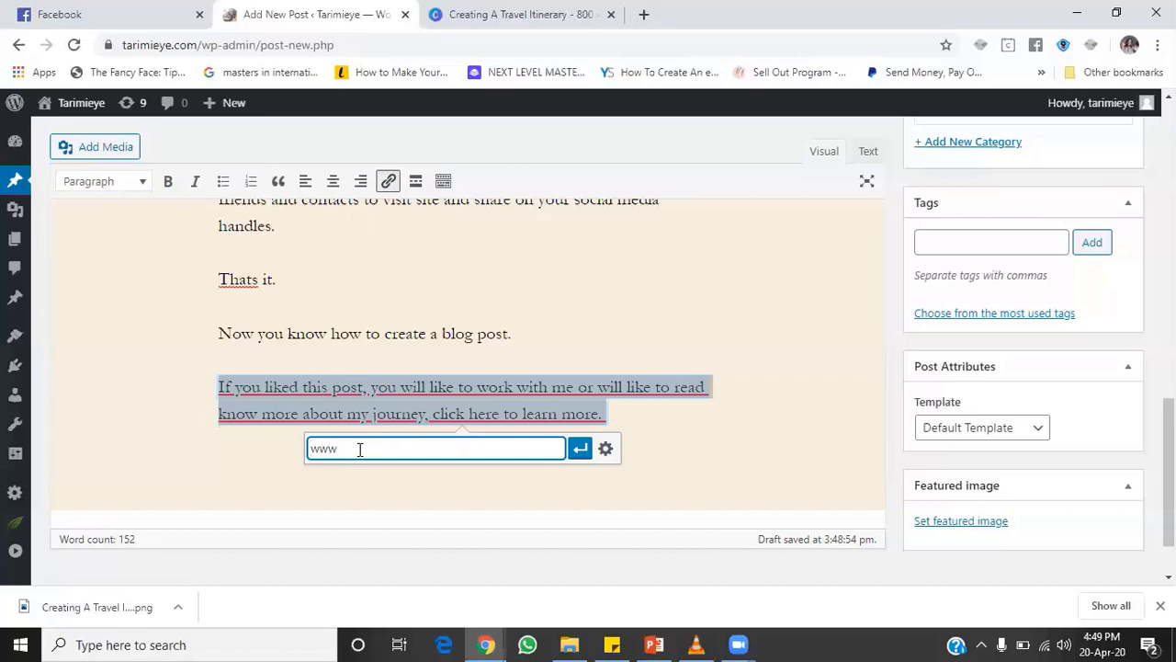
{"action": "type", "text": ".tarimieye.com"}
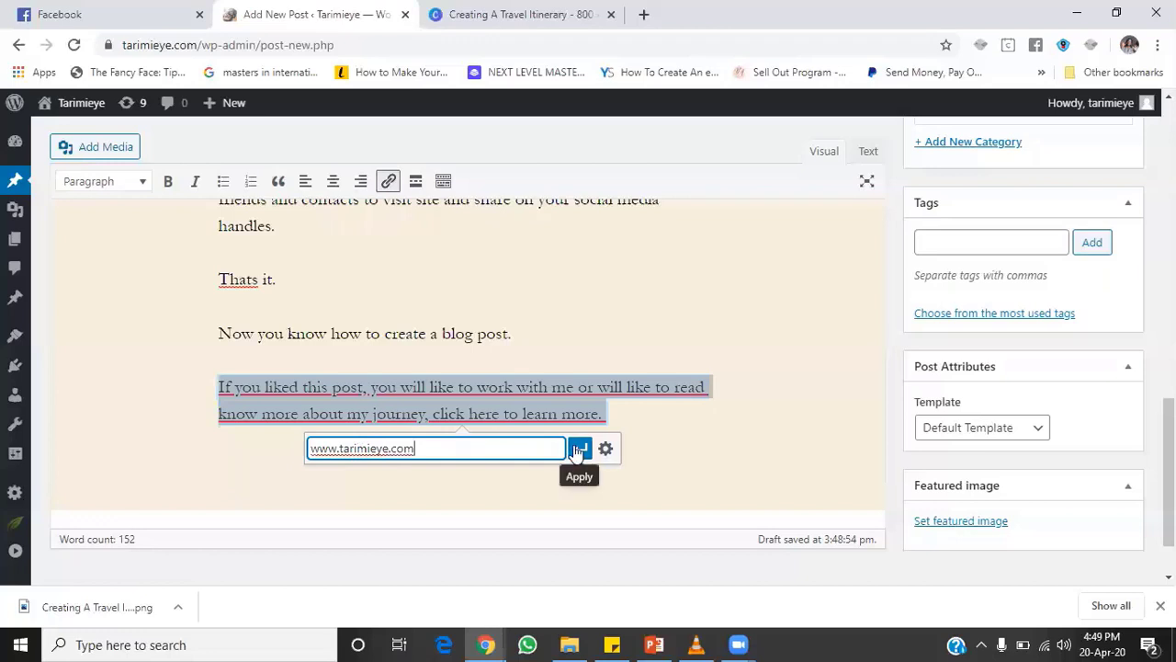
{"action": "left_click", "coordinate": [580, 448]}
{"action": "left_click", "coordinate": [727, 273]}
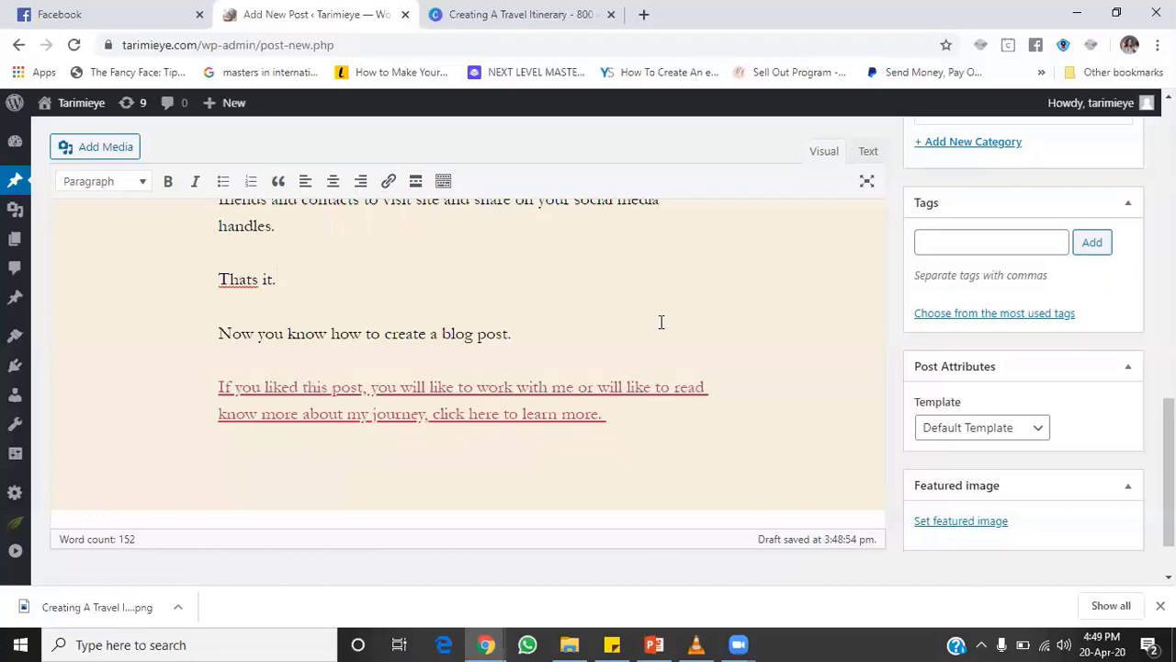
{"action": "triple_click", "coordinate": [642, 420]}
{"action": "left_click", "coordinate": [642, 420]}
{"action": "key", "text": "Return"}
{"action": "key", "text": "Return"}
{"action": "key", "text": "Return"}
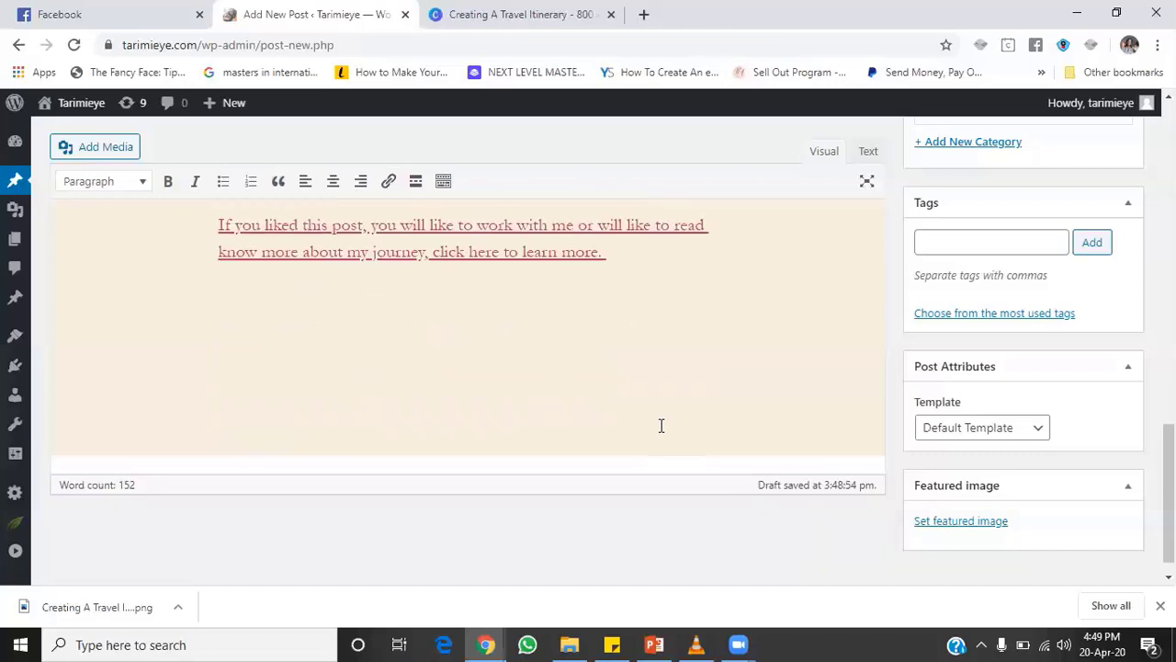
{"action": "type", "text": "T"}
{"action": "key", "text": "BackSpace"}
{"action": "key", "text": "BackSpace"}
{"action": "key", "text": "BackSpace"}
{"action": "key", "text": "BackSpace"}
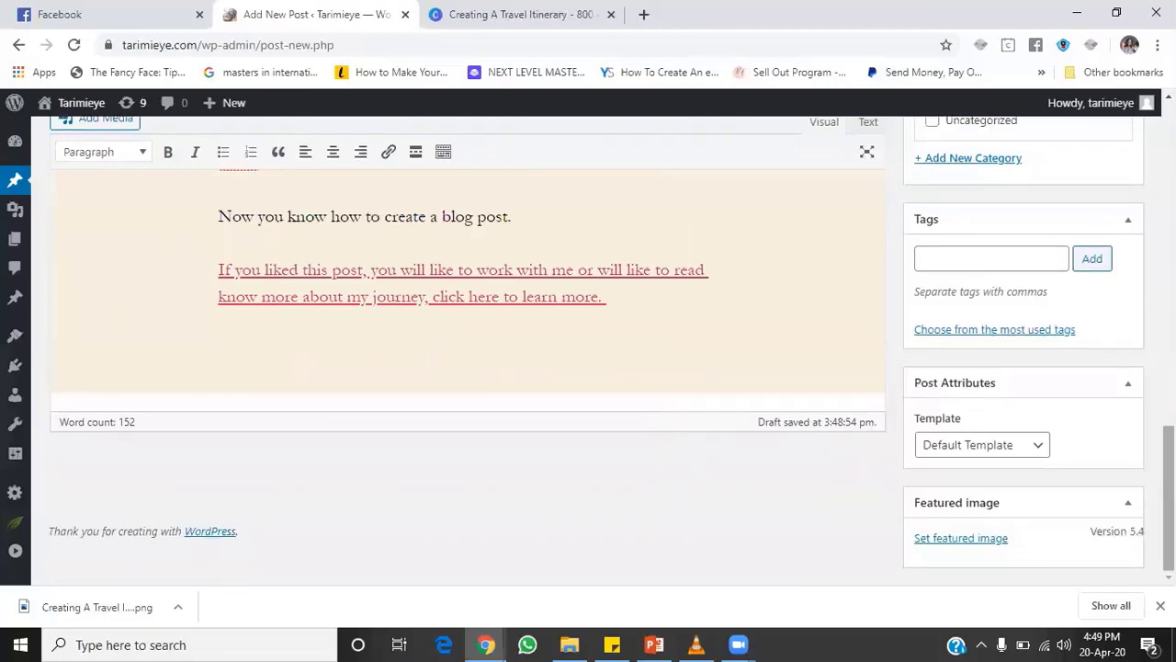
{"action": "scroll", "coordinate": [630, 401], "scroll_direction": "up", "scroll_amount": 3}
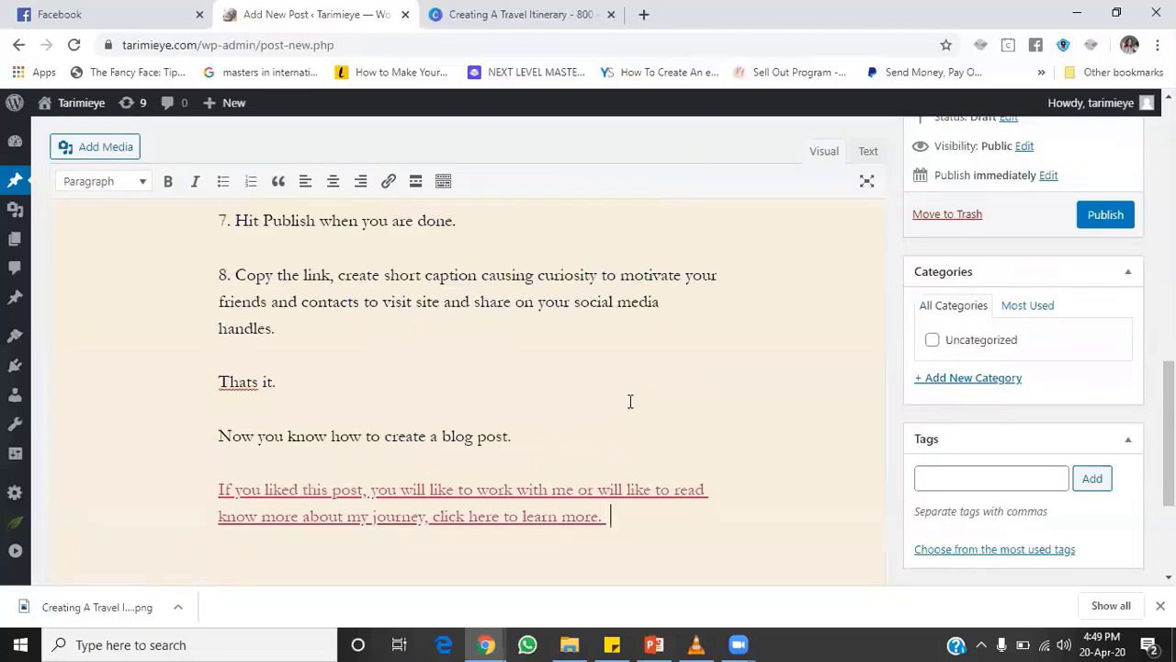
{"action": "left_click", "coordinate": [500, 14]}
{"action": "left_click", "coordinate": [348, 8]}
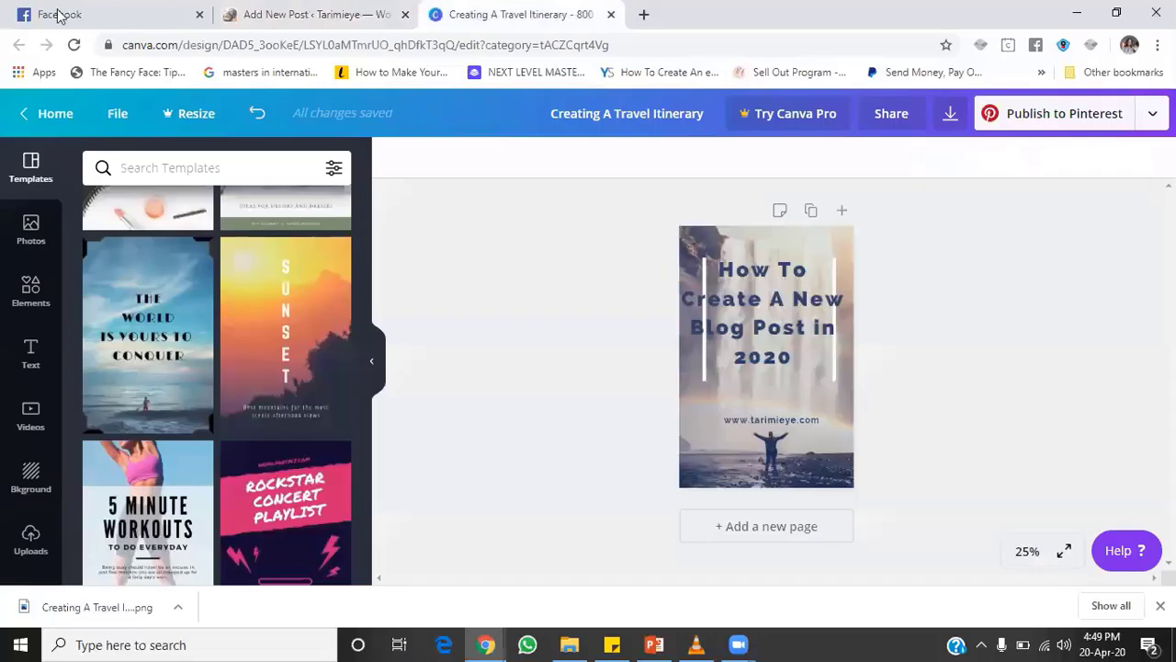
{"action": "left_click", "coordinate": [55, 14]}
{"action": "left_click", "coordinate": [336, 8]}
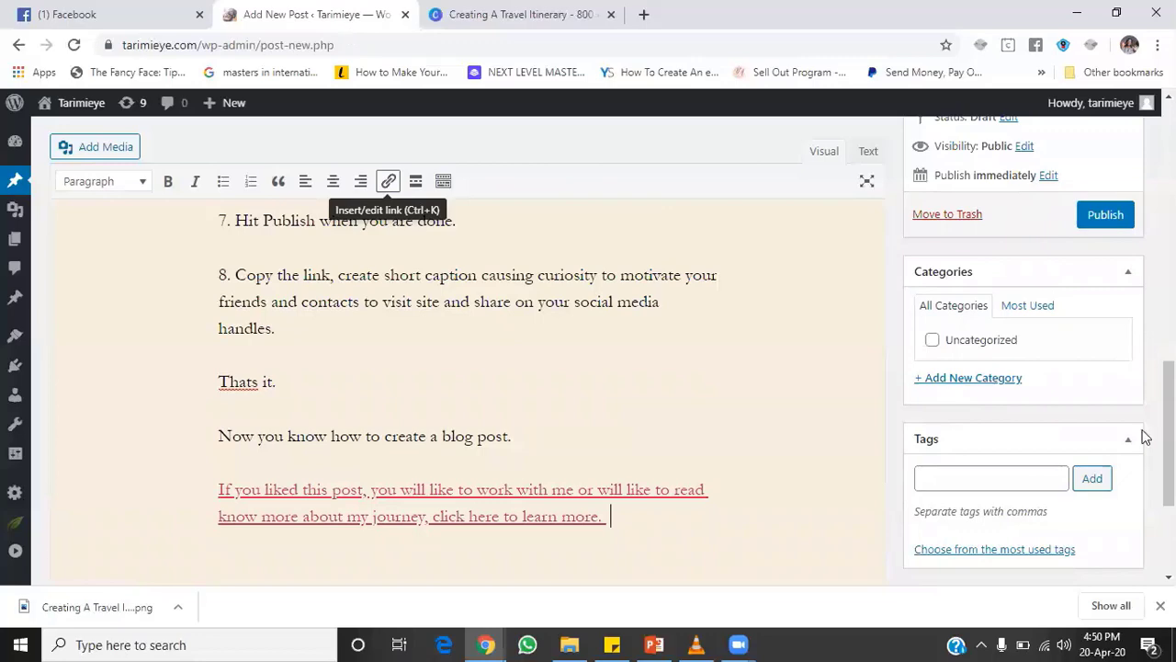
{"action": "scroll", "coordinate": [1169, 432], "scroll_direction": "up", "scroll_amount": 1}
{"action": "scroll", "coordinate": [588, 349], "scroll_direction": "up", "scroll_amount": 8}
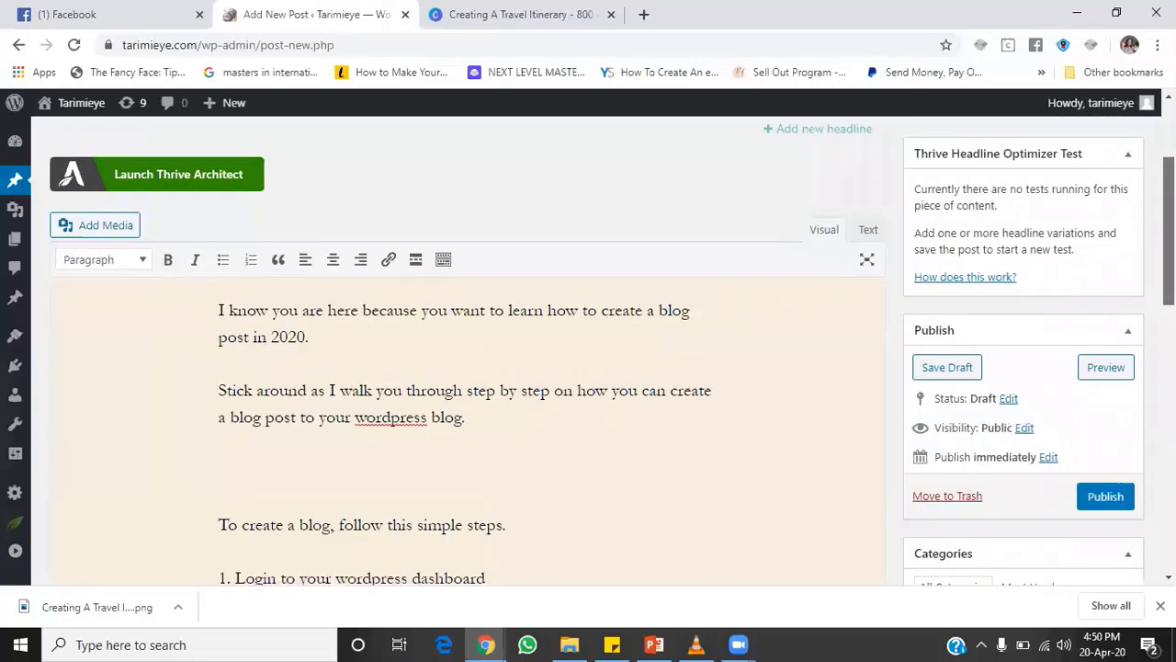
{"action": "scroll", "coordinate": [872, 284], "scroll_direction": "down", "scroll_amount": 1}
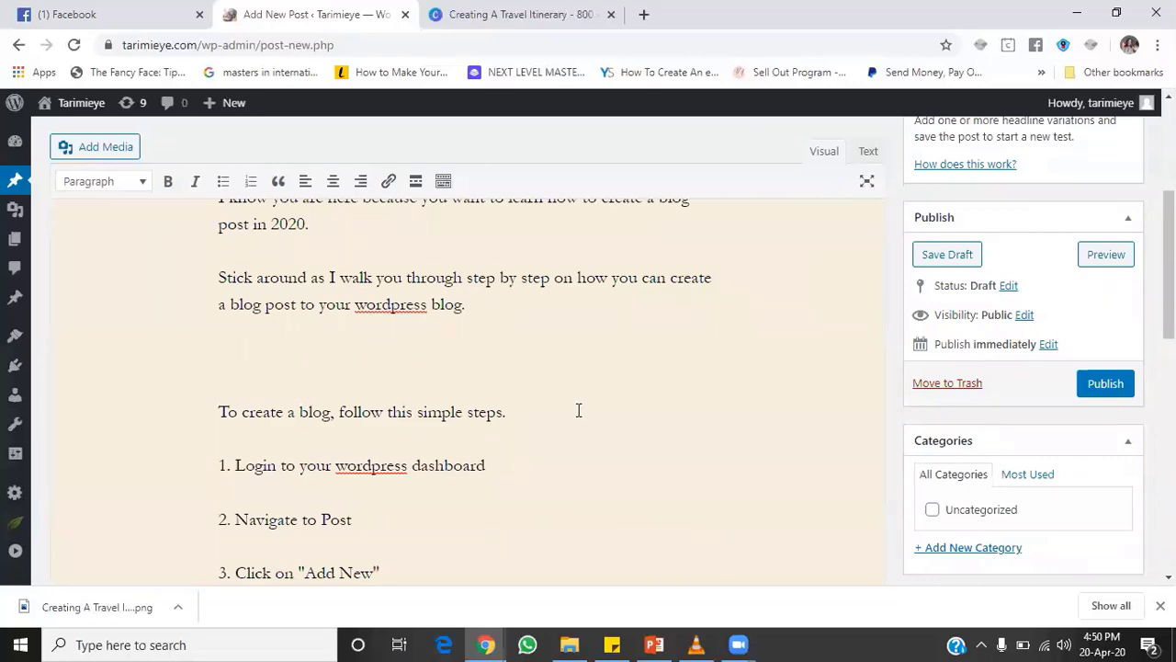
{"action": "scroll", "coordinate": [1168, 267], "scroll_direction": "down", "scroll_amount": 2}
{"action": "scroll", "coordinate": [901, 474], "scroll_direction": "down", "scroll_amount": 5}
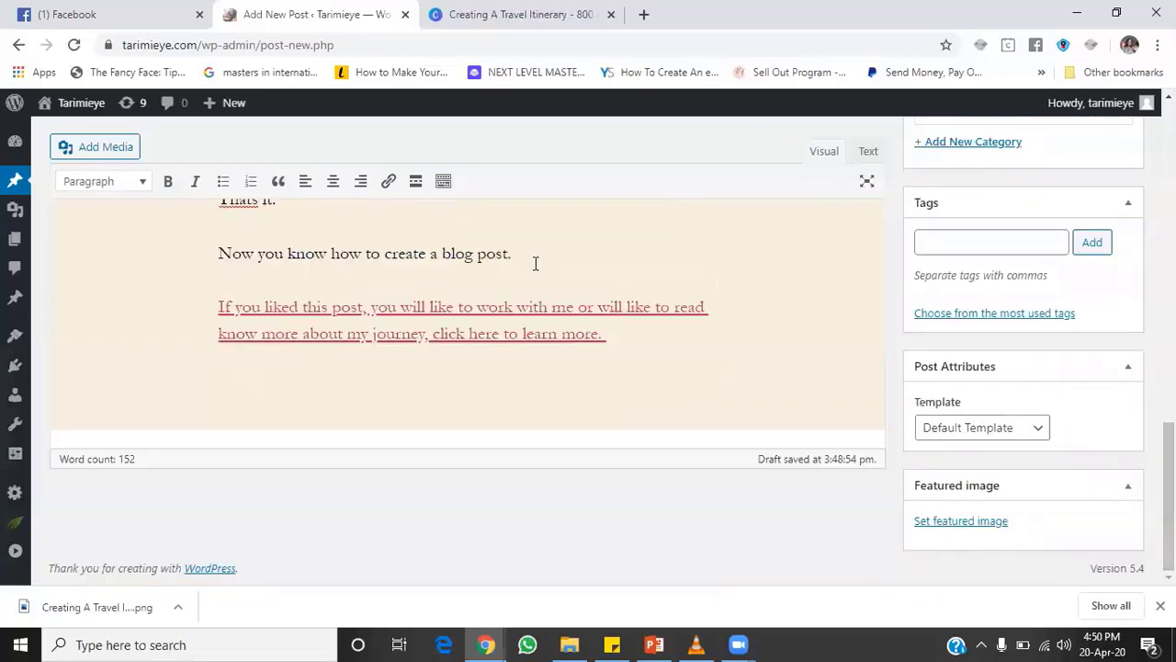
{"action": "left_click_drag", "start_coordinate": [517, 249], "coordinate": [266, 262]}
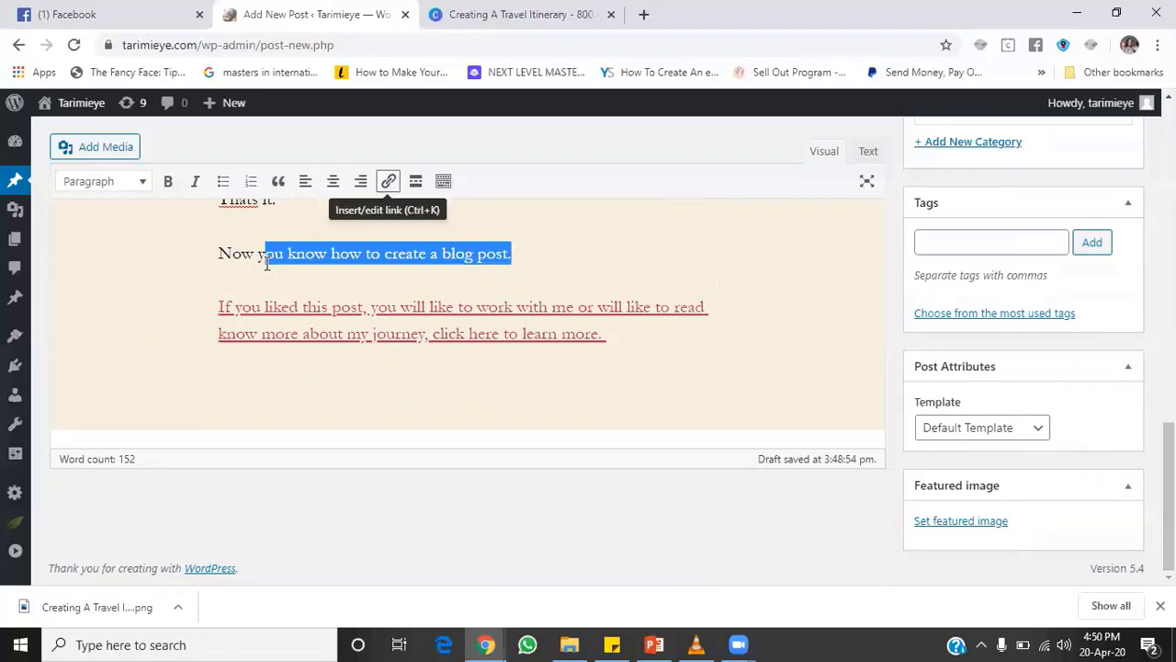
{"action": "left_click", "coordinate": [387, 181]}
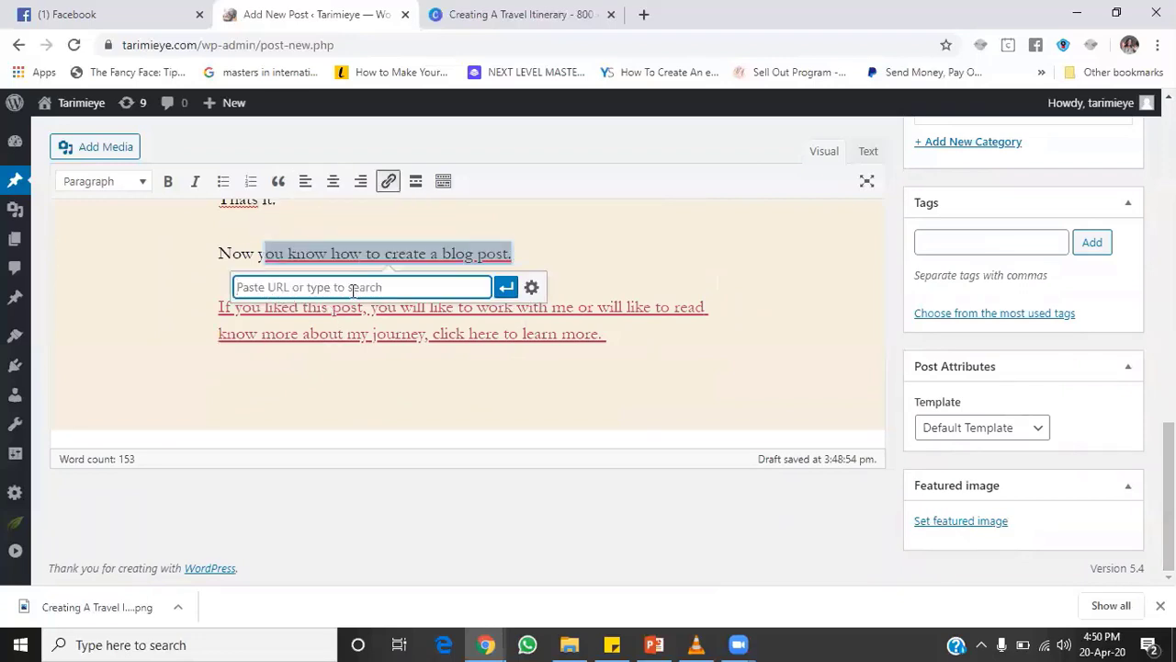
{"action": "left_click", "coordinate": [592, 248]}
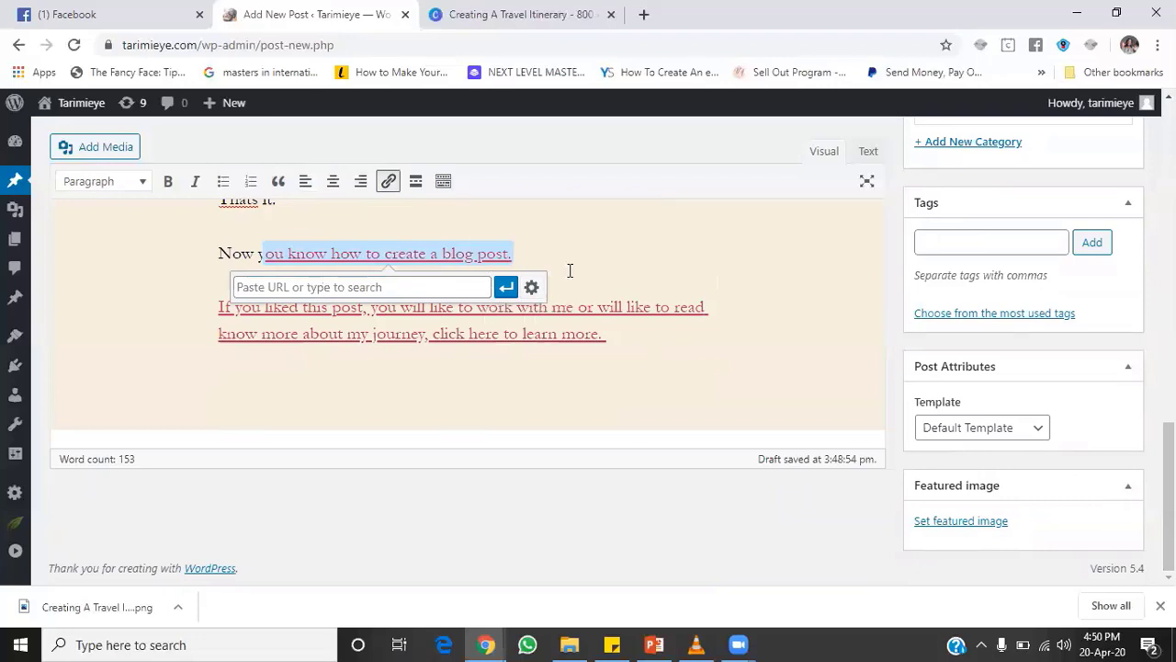
{"action": "key", "text": "ctrl+End"}
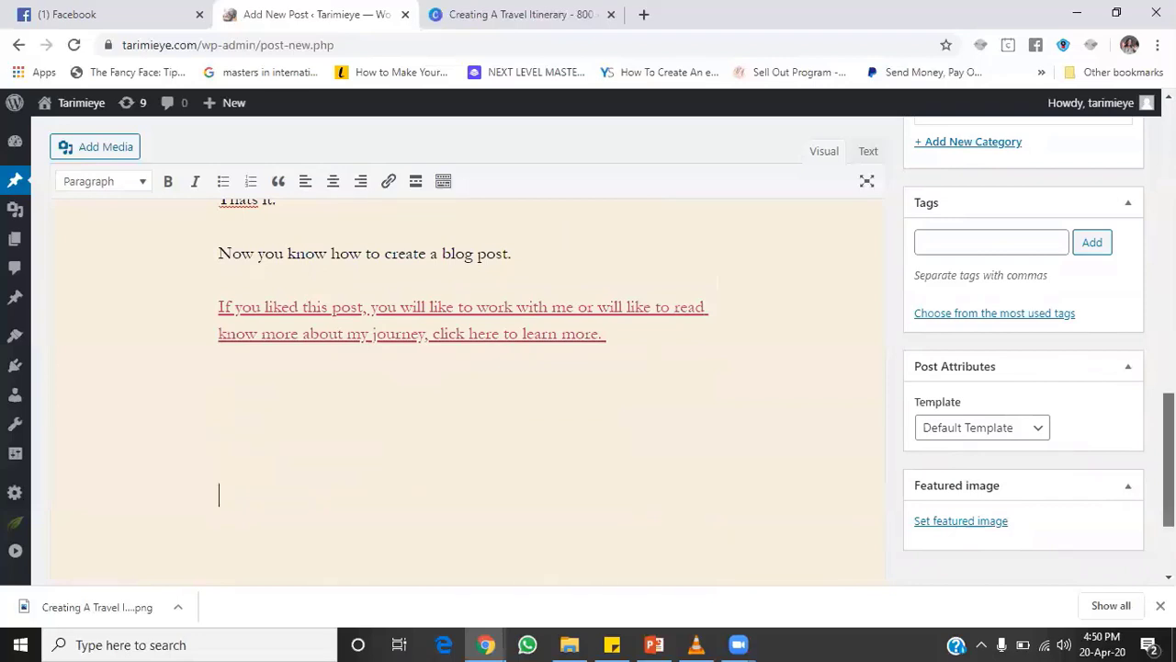
{"action": "scroll", "coordinate": [757, 434], "scroll_direction": "down", "scroll_amount": 1}
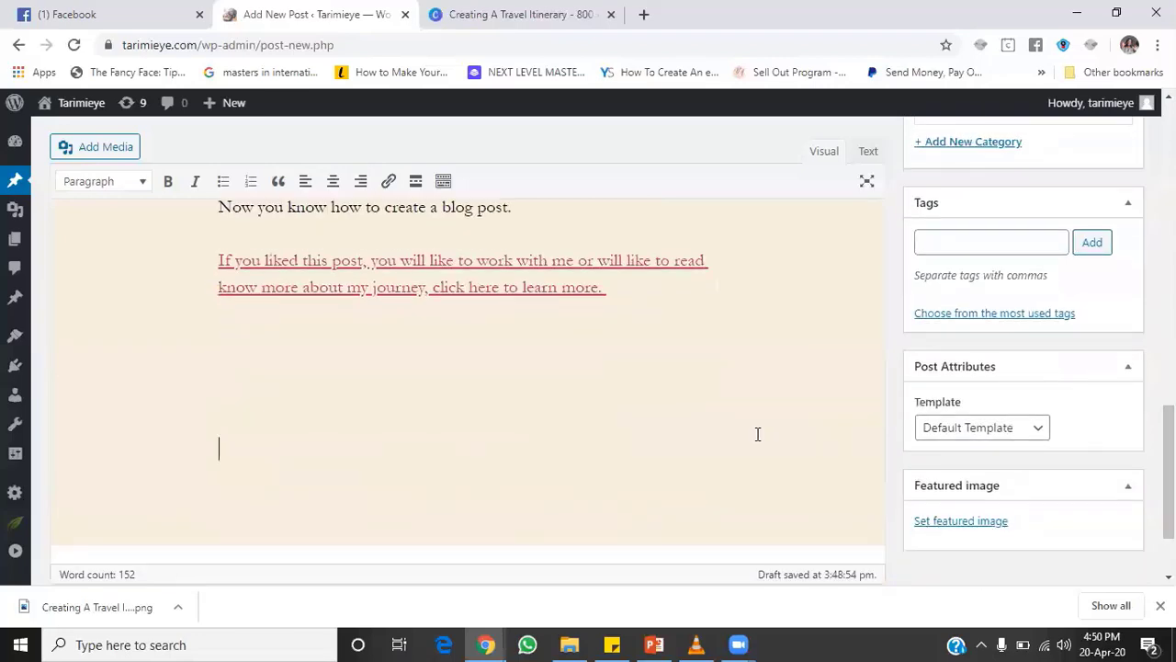
{"action": "key", "text": "BackSpace"}
{"action": "key", "text": "BackSpace"}
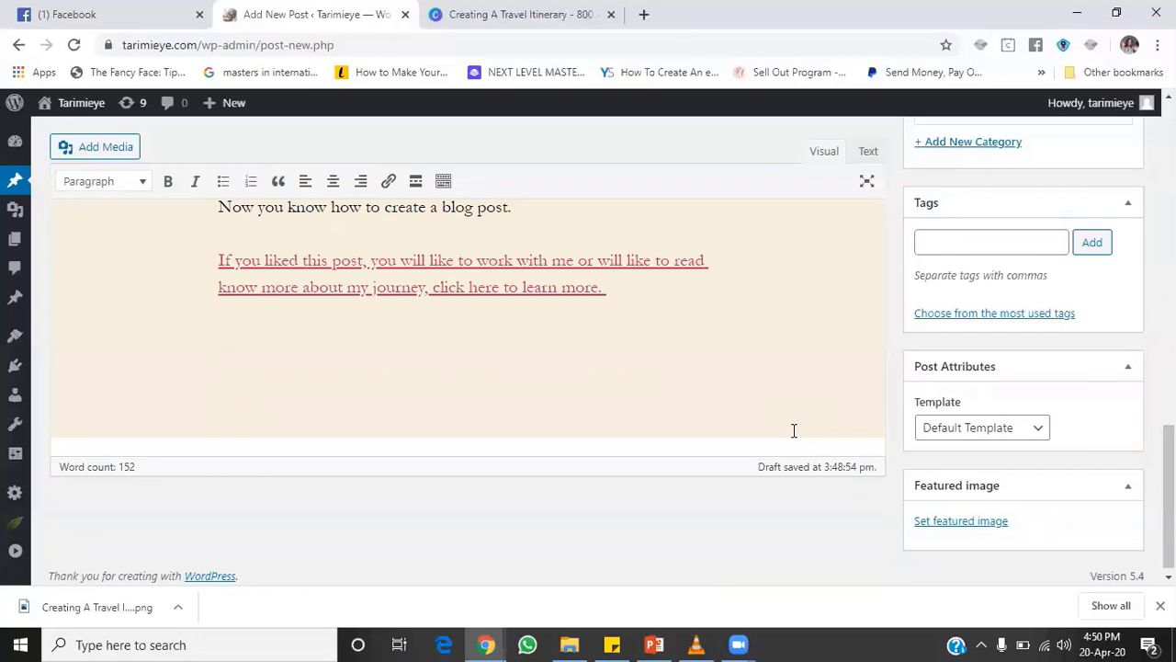
{"action": "scroll", "coordinate": [1139, 484], "scroll_direction": "up", "scroll_amount": 3}
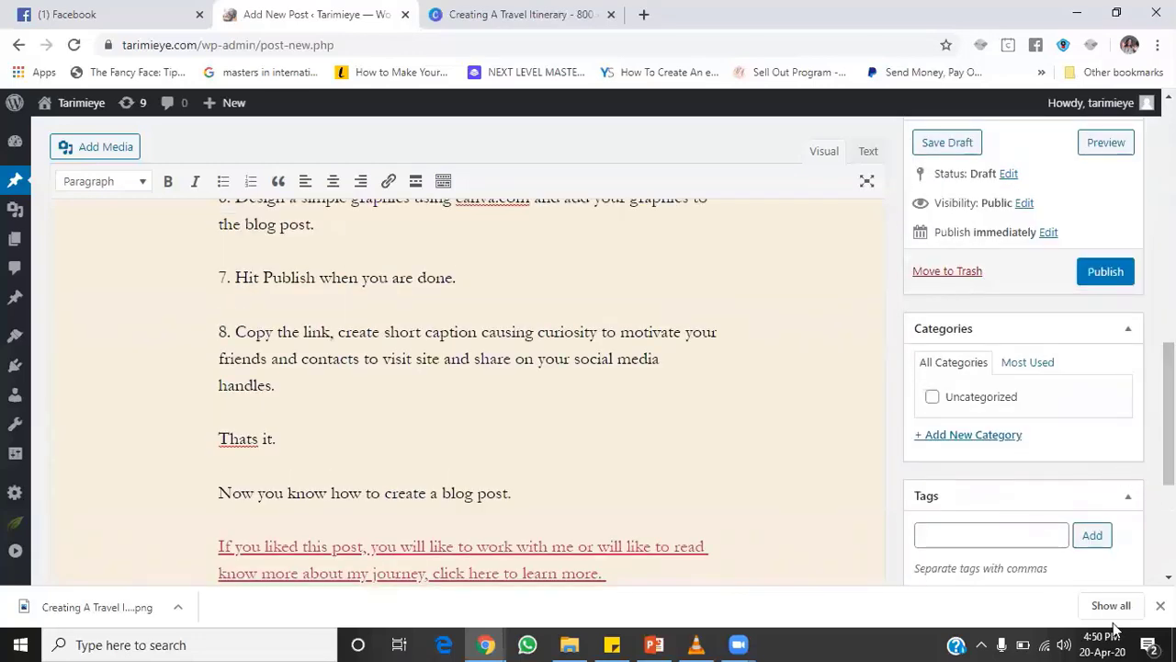
{"action": "scroll", "coordinate": [1090, 541], "scroll_direction": "down", "scroll_amount": 3}
{"action": "scroll", "coordinate": [1075, 544], "scroll_direction": "down", "scroll_amount": 1}
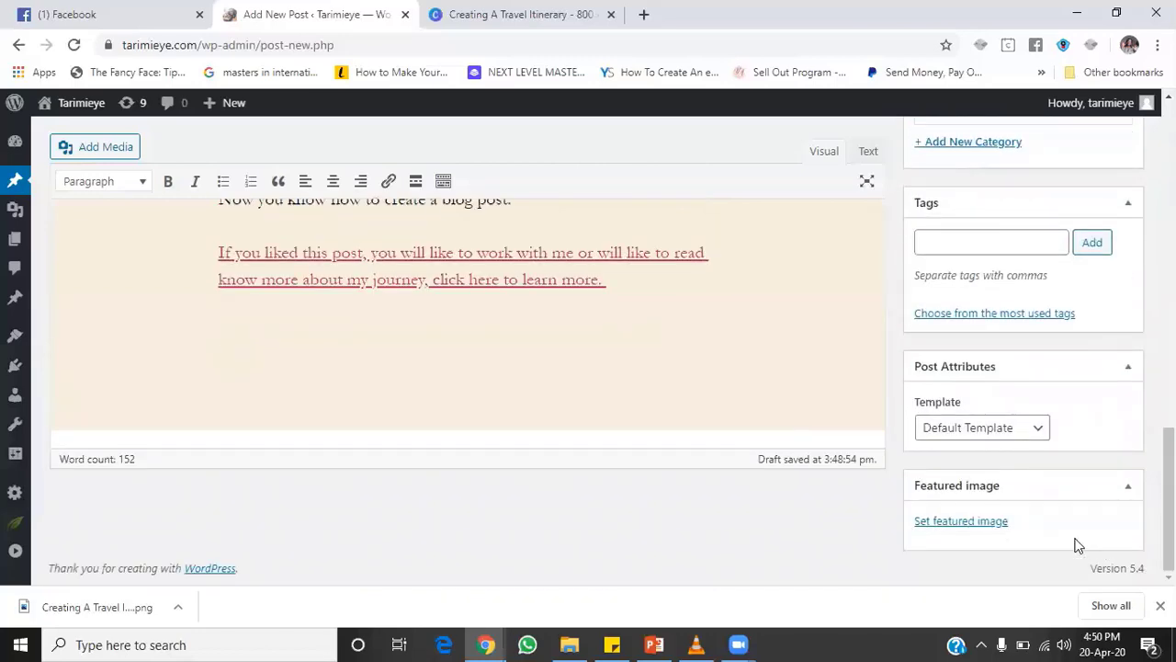
{"action": "left_click", "coordinate": [984, 529]}
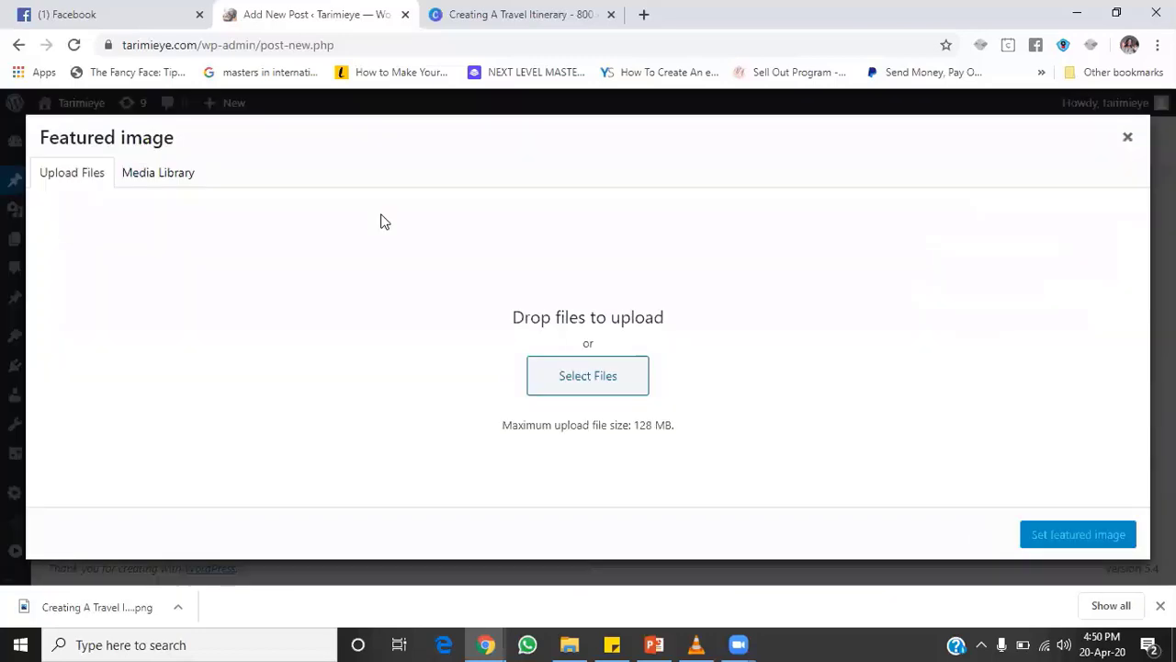
{"action": "left_click", "coordinate": [147, 177]}
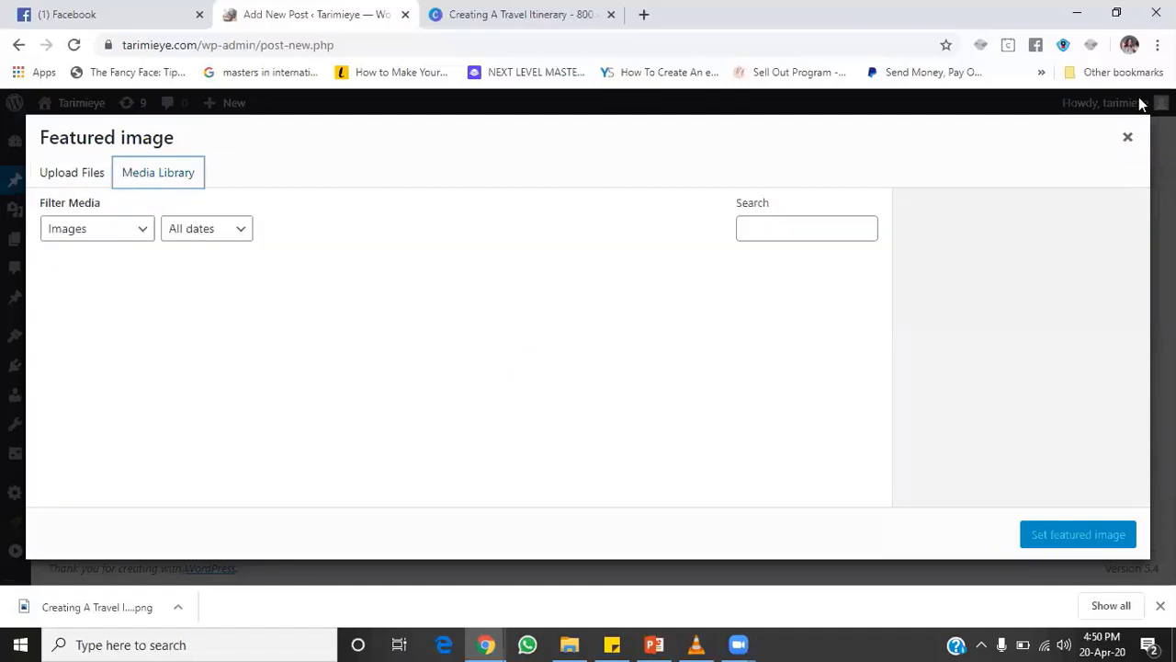
{"action": "left_click", "coordinate": [1128, 137]}
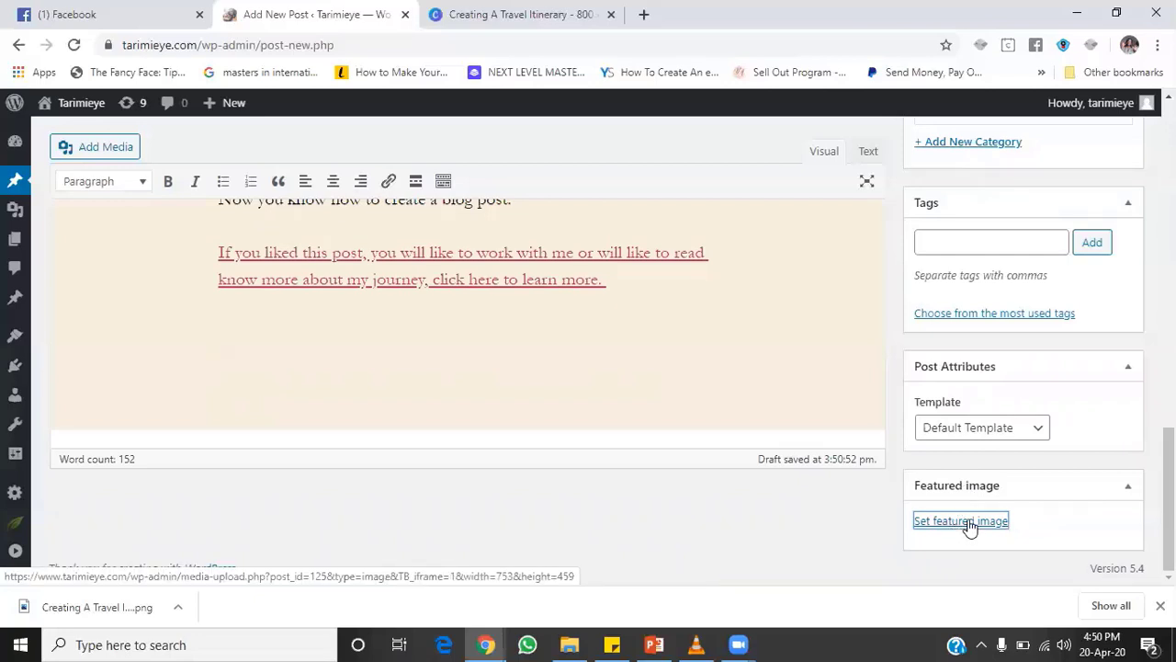
Upload "Creating A Travel Itinerary" PNG from the Downloads folder and set it as the post's featured image.
{"action": "left_click", "coordinate": [958, 521]}
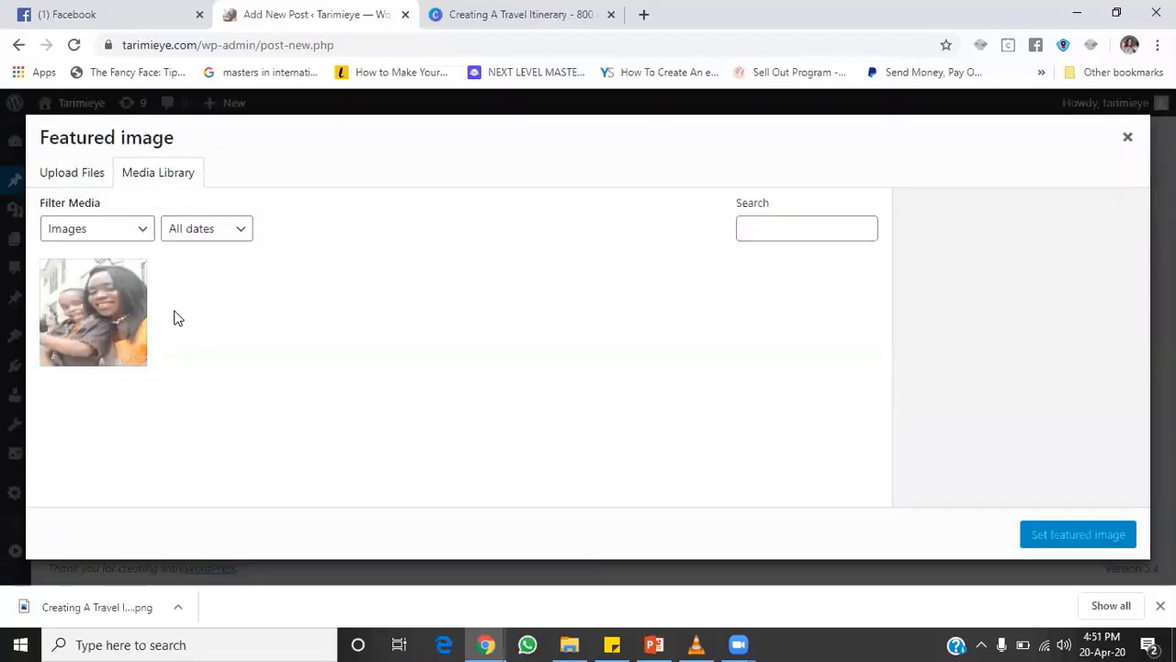
{"action": "left_click", "coordinate": [81, 181]}
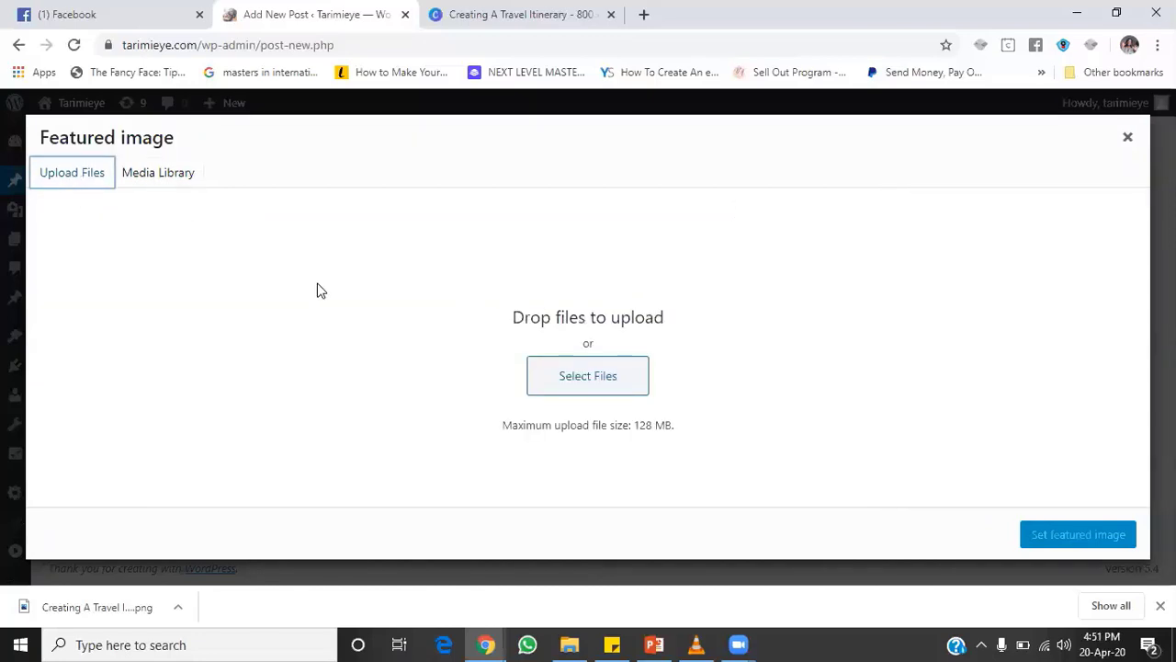
{"action": "left_click", "coordinate": [167, 181]}
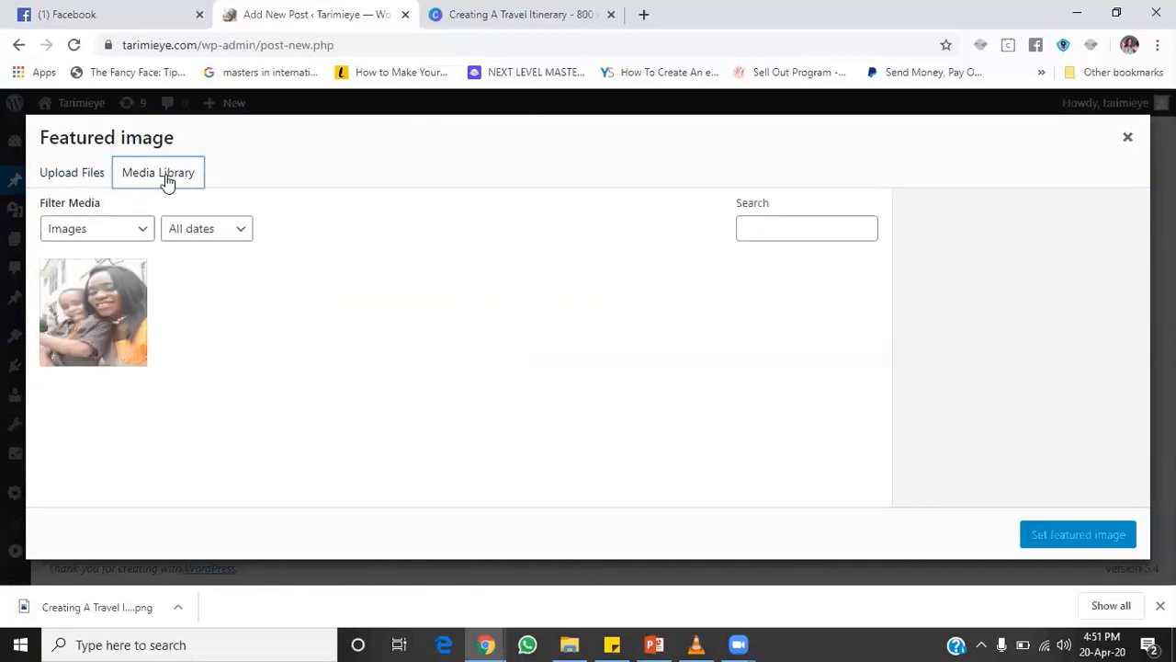
{"action": "left_click", "coordinate": [79, 179]}
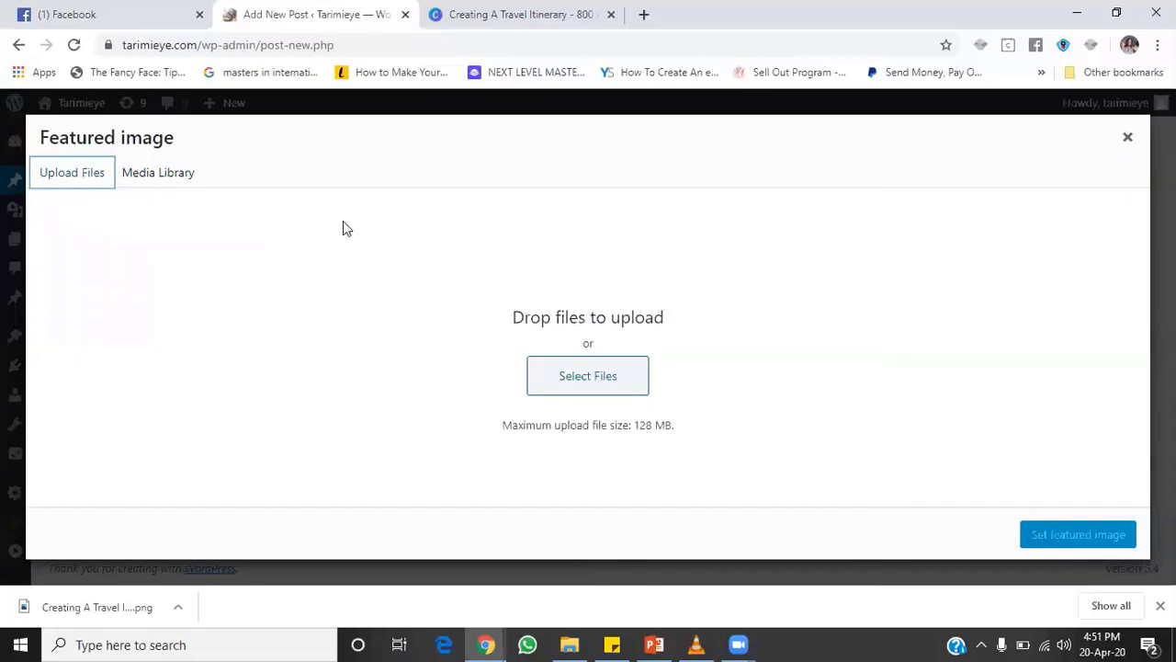
{"action": "left_click", "coordinate": [599, 383]}
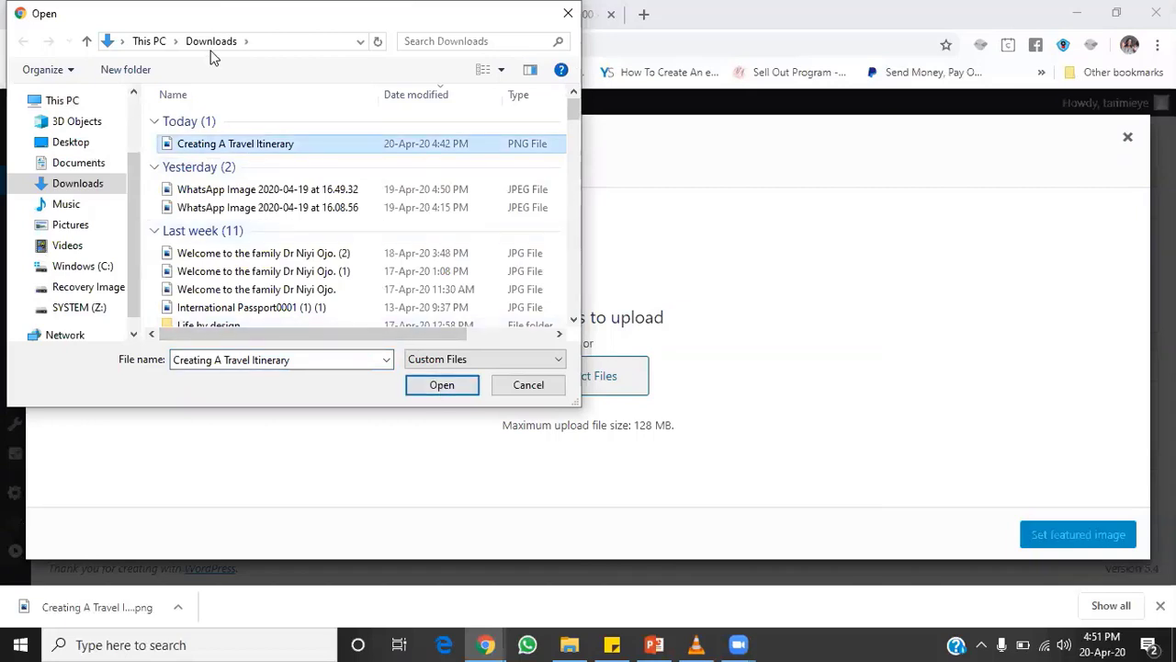
{"action": "left_click", "coordinate": [453, 386]}
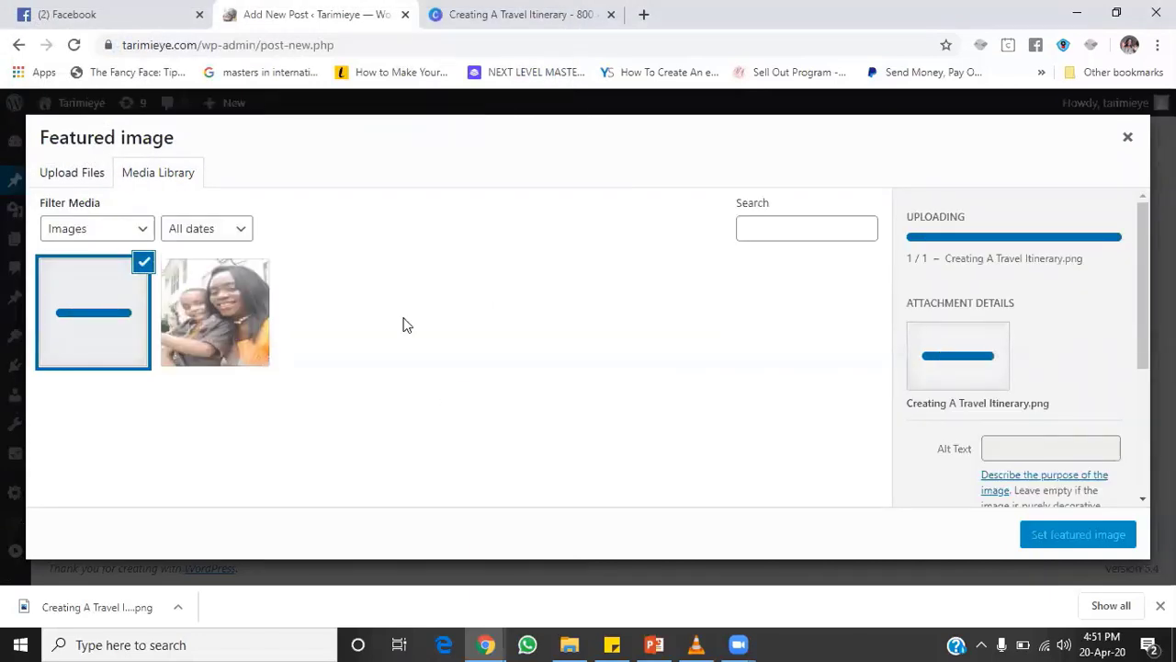
{"action": "left_click", "coordinate": [1061, 535]}
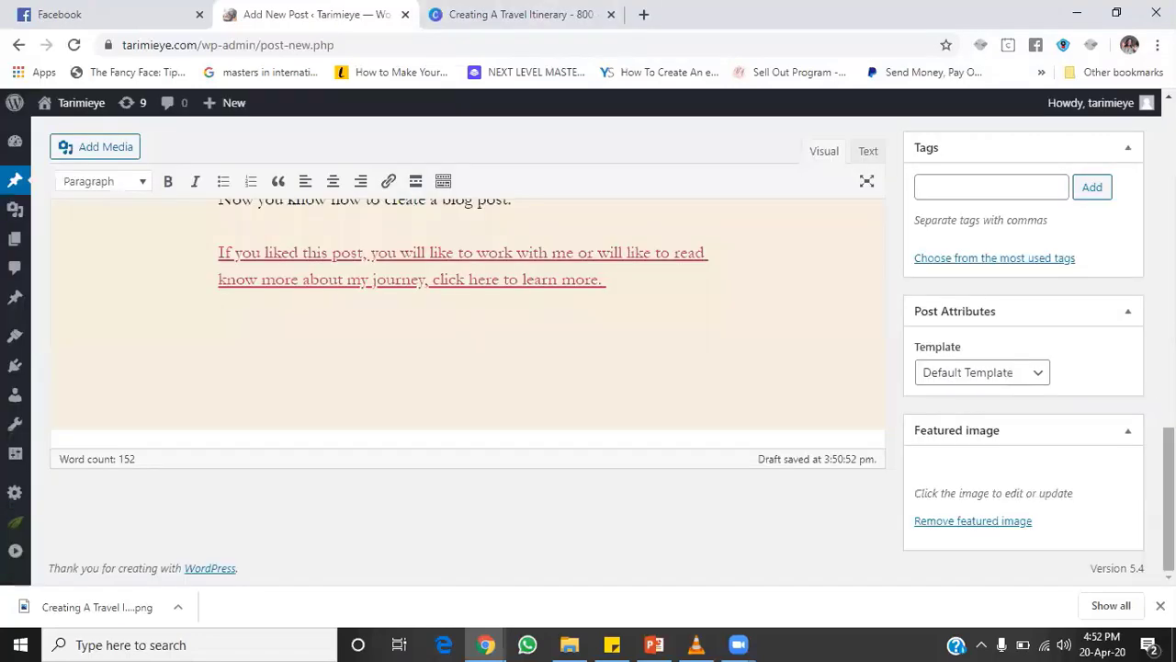
Create four new post categories named Fashion, Beauty, Lifestyle and Health.
{"action": "scroll", "coordinate": [1143, 472], "scroll_direction": "down", "scroll_amount": 3}
{"action": "scroll", "coordinate": [588, 367], "scroll_direction": "up", "scroll_amount": 3}
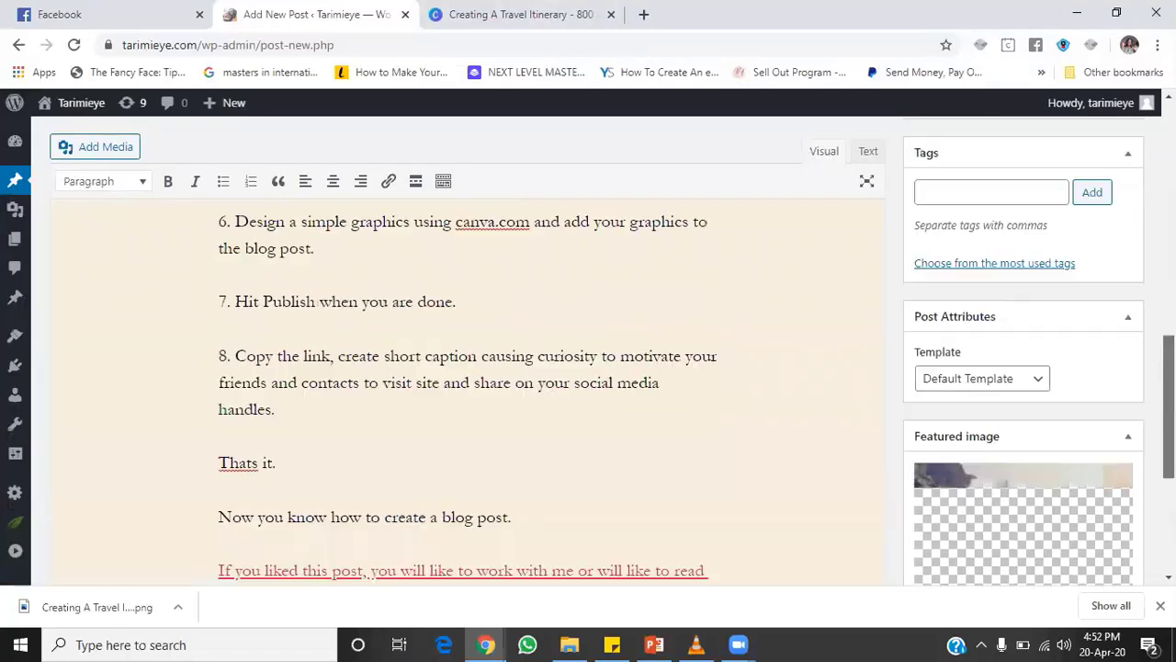
{"action": "scroll", "coordinate": [588, 367], "scroll_direction": "up", "scroll_amount": 3}
{"action": "scroll", "coordinate": [987, 364], "scroll_direction": "up", "scroll_amount": 1}
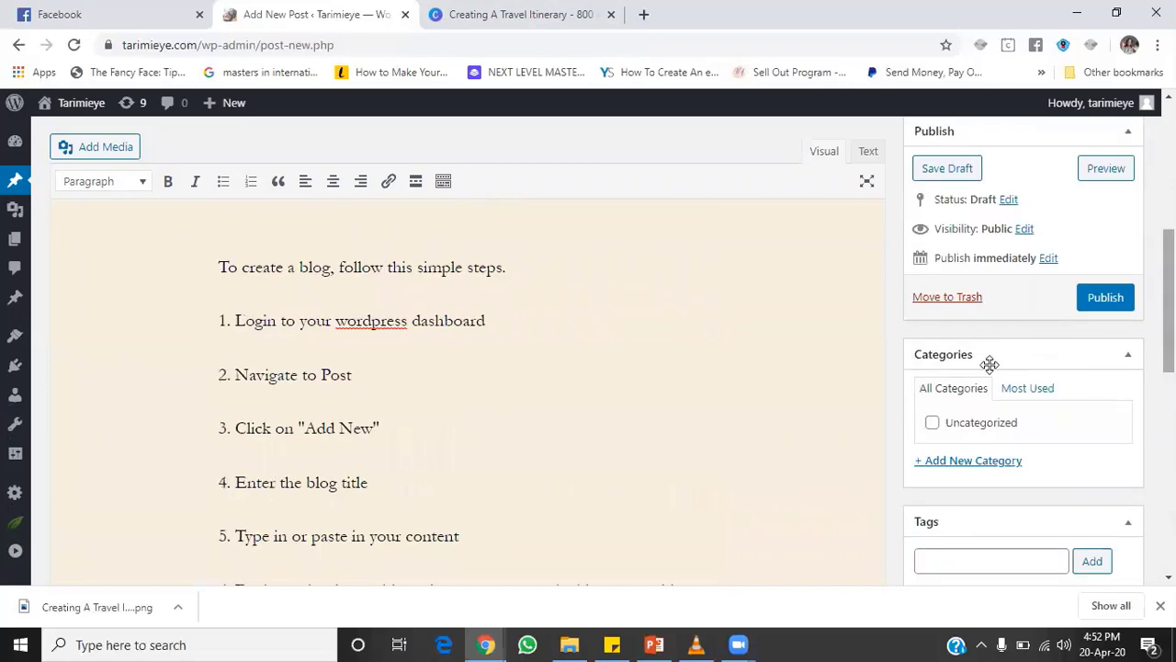
{"action": "left_click", "coordinate": [954, 463]}
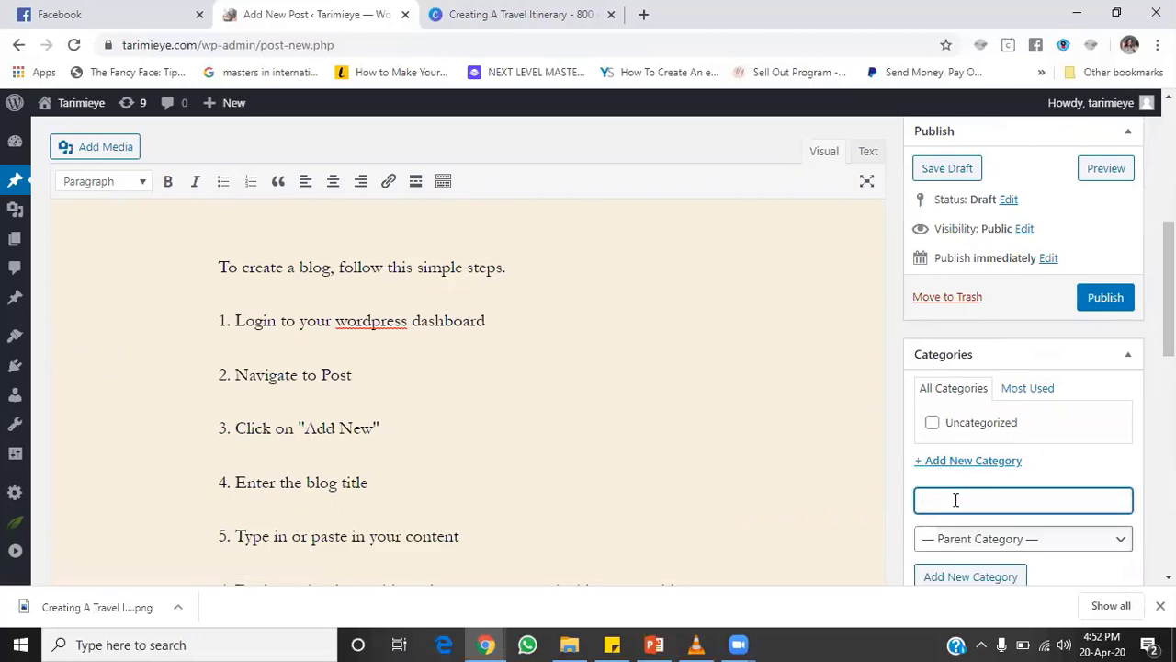
{"action": "type", "text": "T"}
{"action": "key", "text": "BackSpace"}
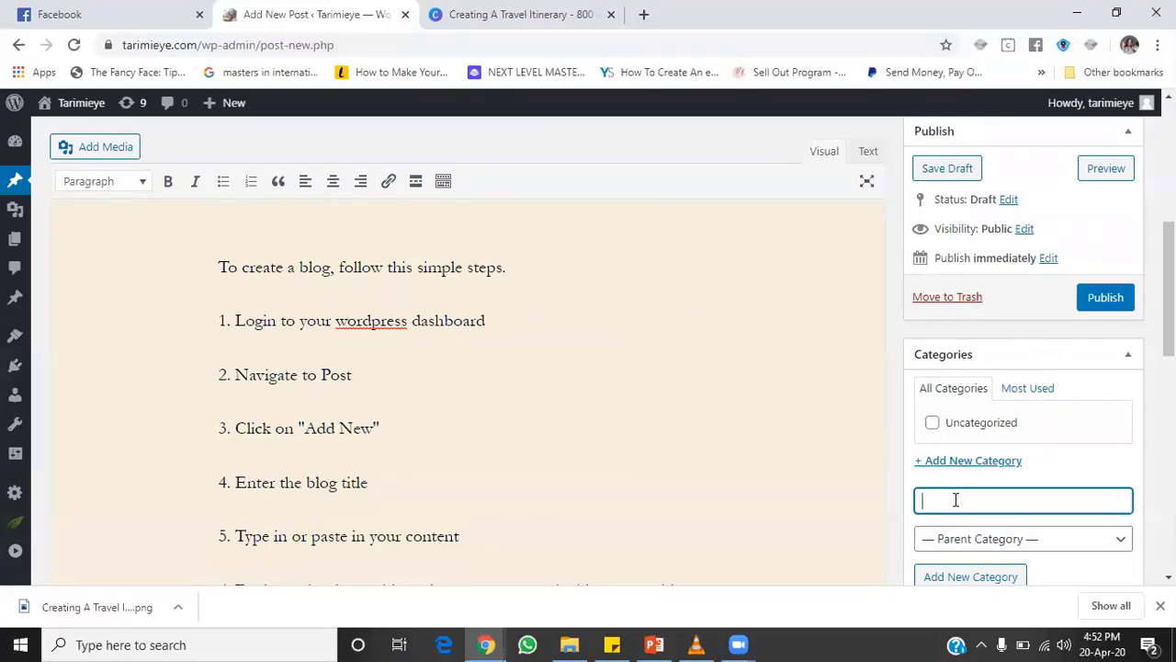
{"action": "type", "text": "Fashion"}
{"action": "key", "text": "Return"}
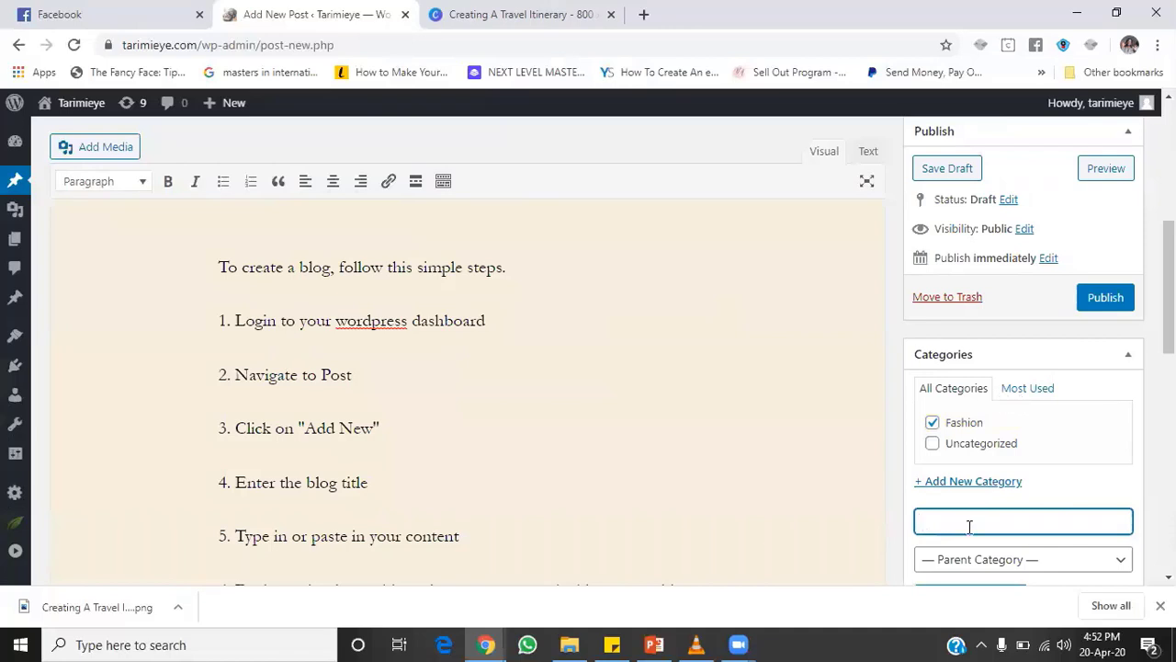
{"action": "type", "text": "Beauty"}
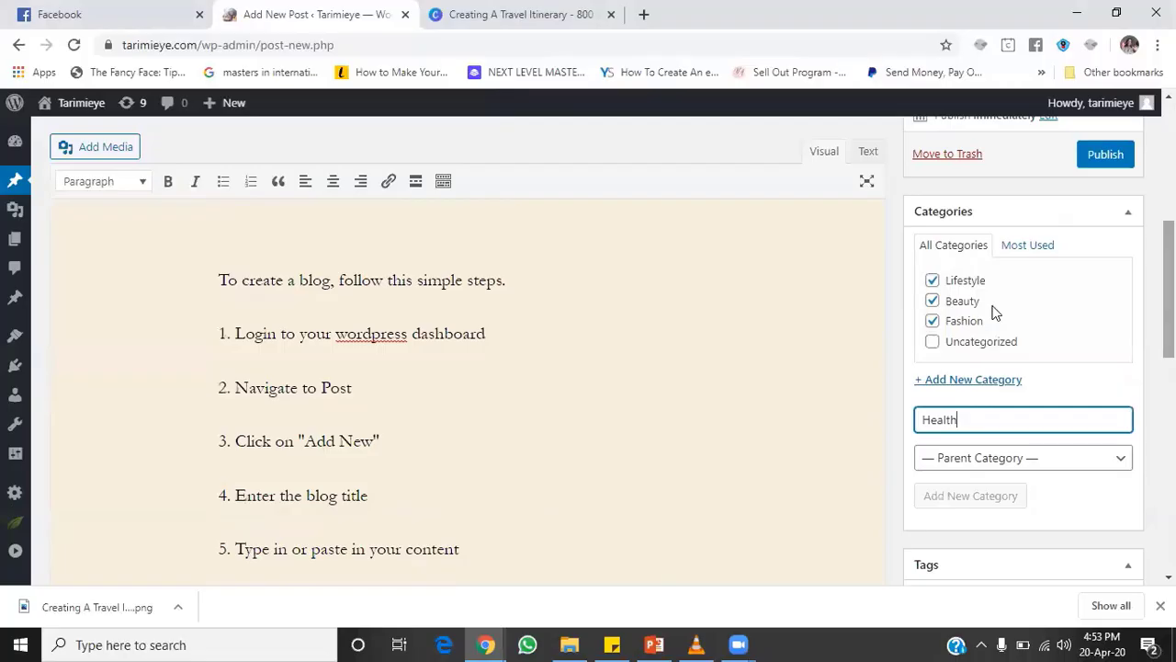
{"action": "key", "text": "Return"}
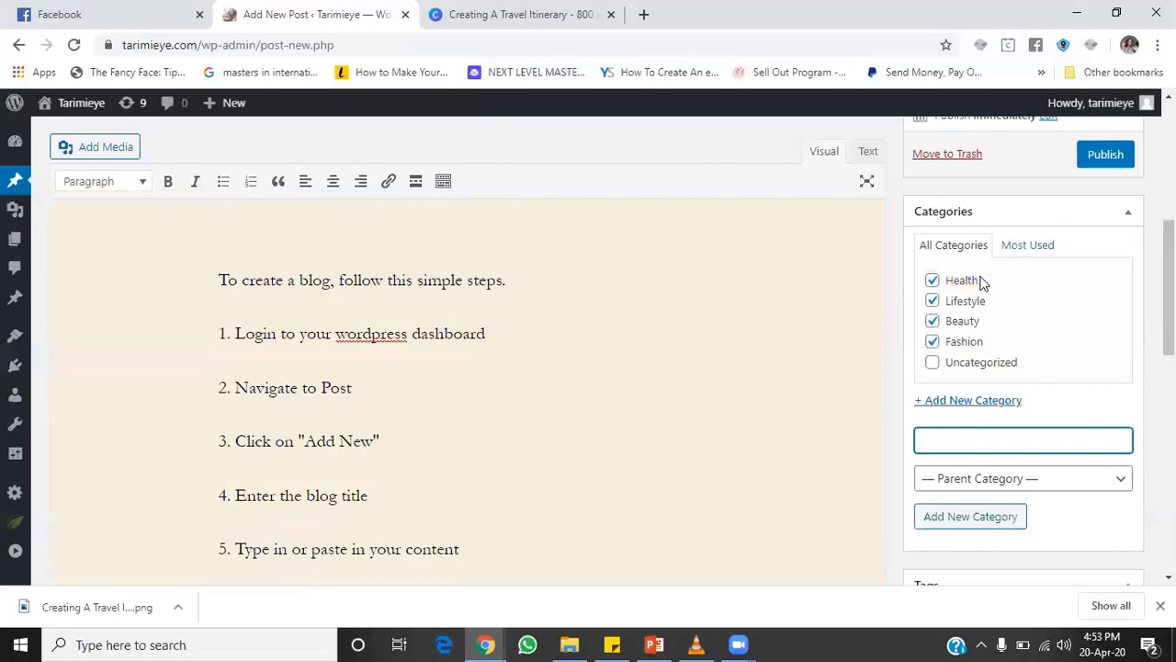
Deselect the Health, Beauty and Fashion categories, leaving the post assigned only to Lifestyle.
{"action": "left_click", "coordinate": [932, 341]}
{"action": "left_click", "coordinate": [931, 341]}
{"action": "left_click", "coordinate": [933, 301]}
{"action": "left_click", "coordinate": [933, 322]}
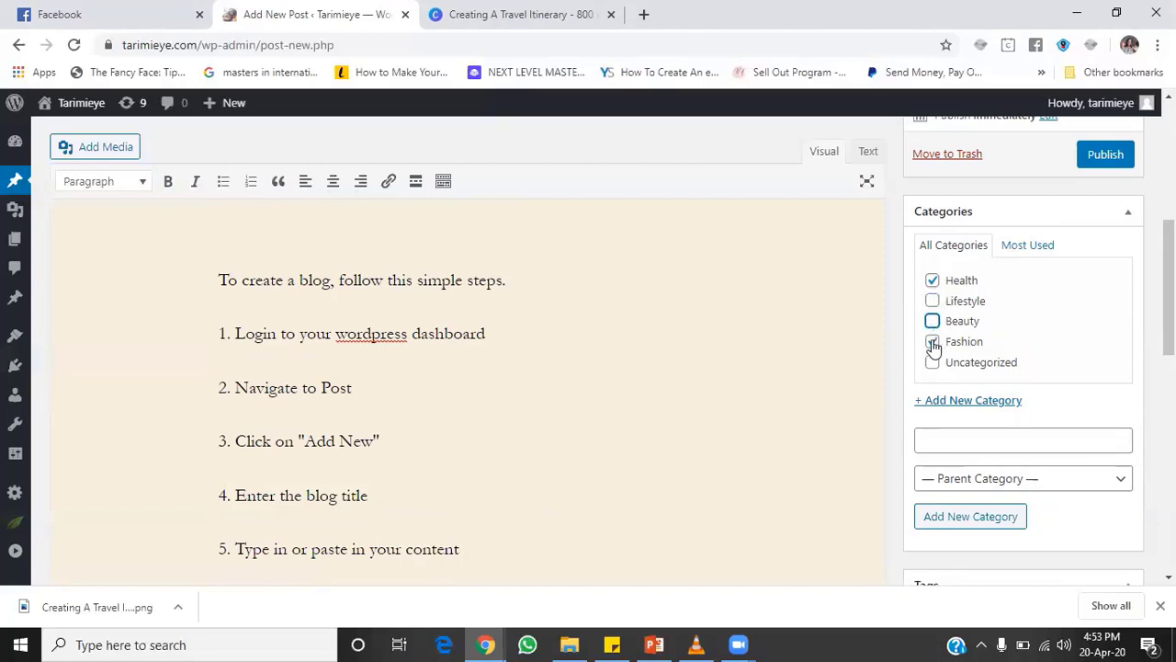
{"action": "left_click", "coordinate": [933, 341]}
{"action": "left_click", "coordinate": [933, 300]}
{"action": "left_click", "coordinate": [934, 281]}
{"action": "left_click", "coordinate": [957, 481]}
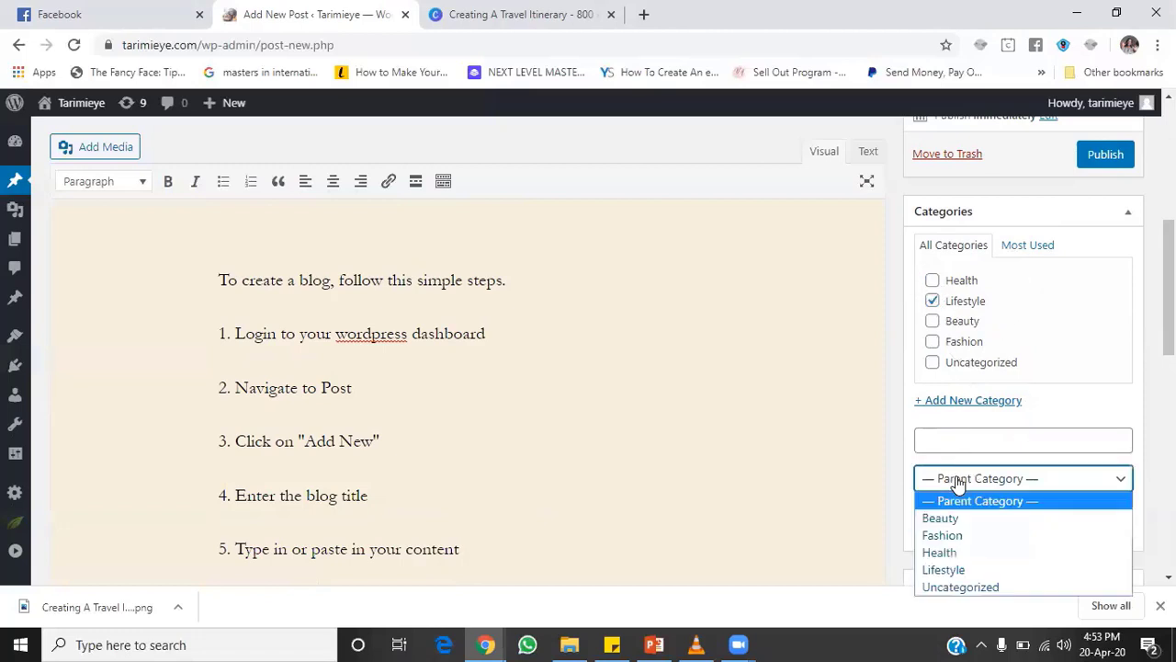
{"action": "left_click", "coordinate": [1100, 401]}
Enter "wordpress" as a tag for the post.
{"action": "scroll", "coordinate": [1100, 401], "scroll_direction": "up", "scroll_amount": 5}
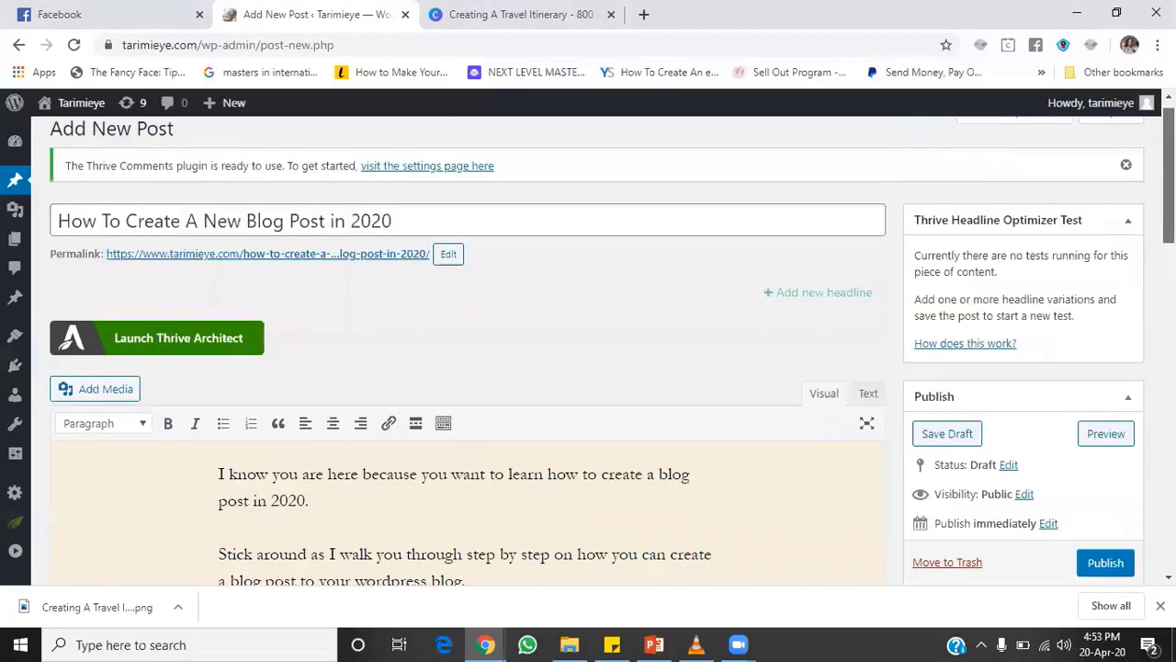
{"action": "scroll", "coordinate": [588, 367], "scroll_direction": "down", "scroll_amount": 10}
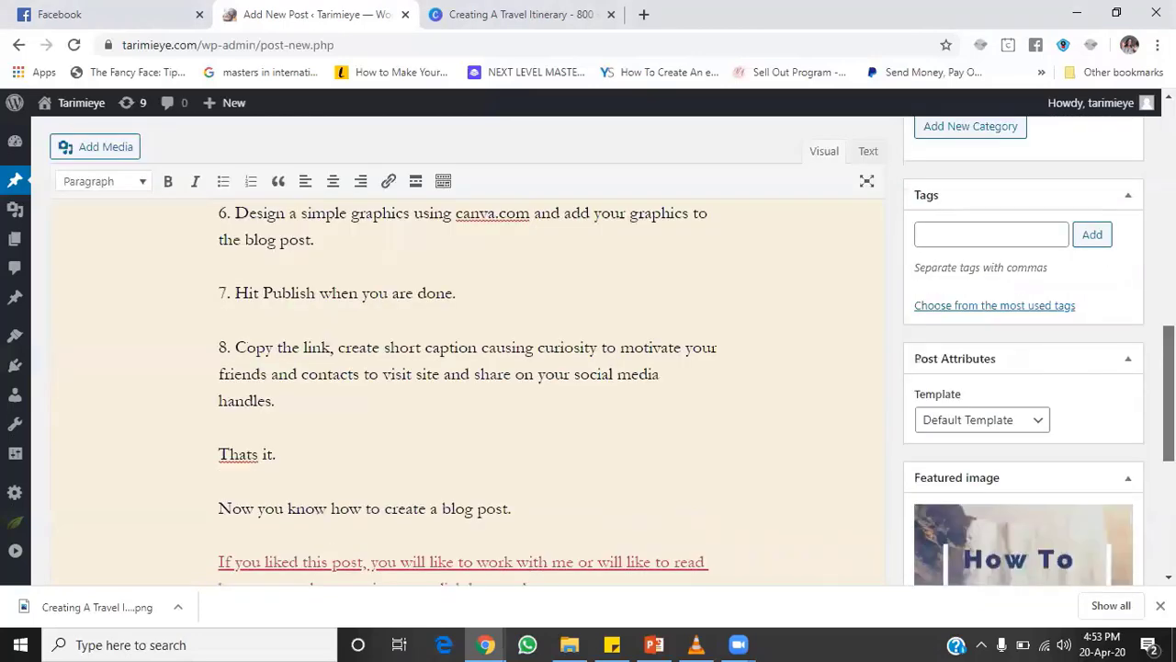
{"action": "scroll", "coordinate": [588, 368], "scroll_direction": "up", "scroll_amount": 2}
{"action": "scroll", "coordinate": [588, 368], "scroll_direction": "up", "scroll_amount": 5}
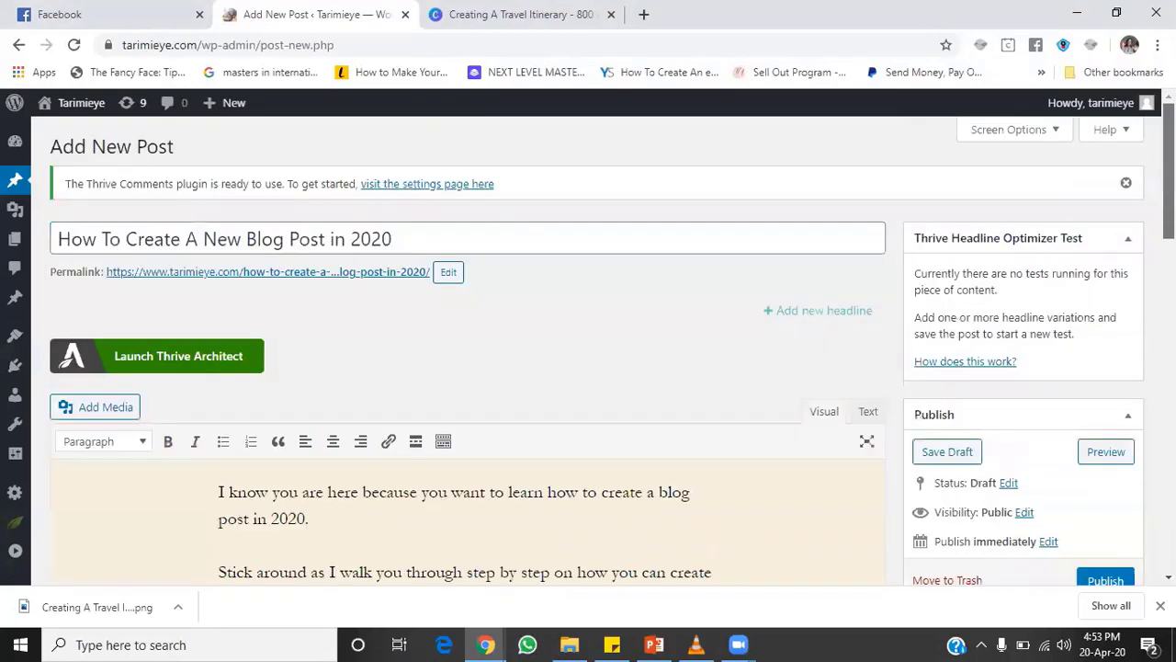
{"action": "scroll", "coordinate": [588, 368], "scroll_direction": "down", "scroll_amount": 2}
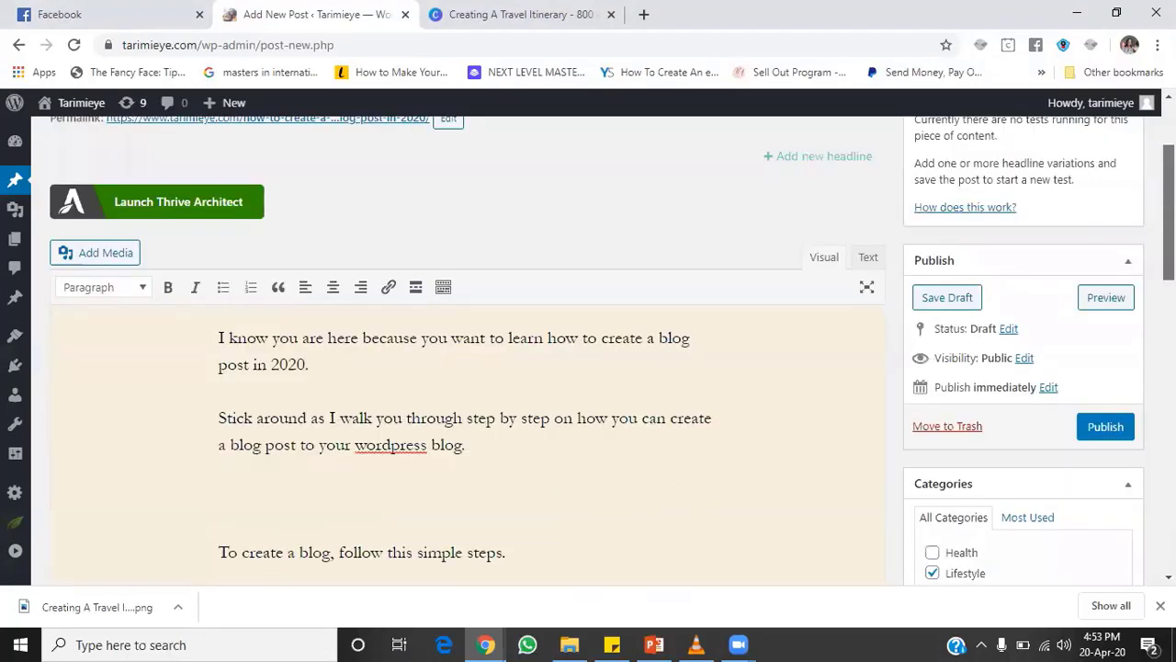
{"action": "scroll", "coordinate": [1099, 368], "scroll_direction": "down", "scroll_amount": 5}
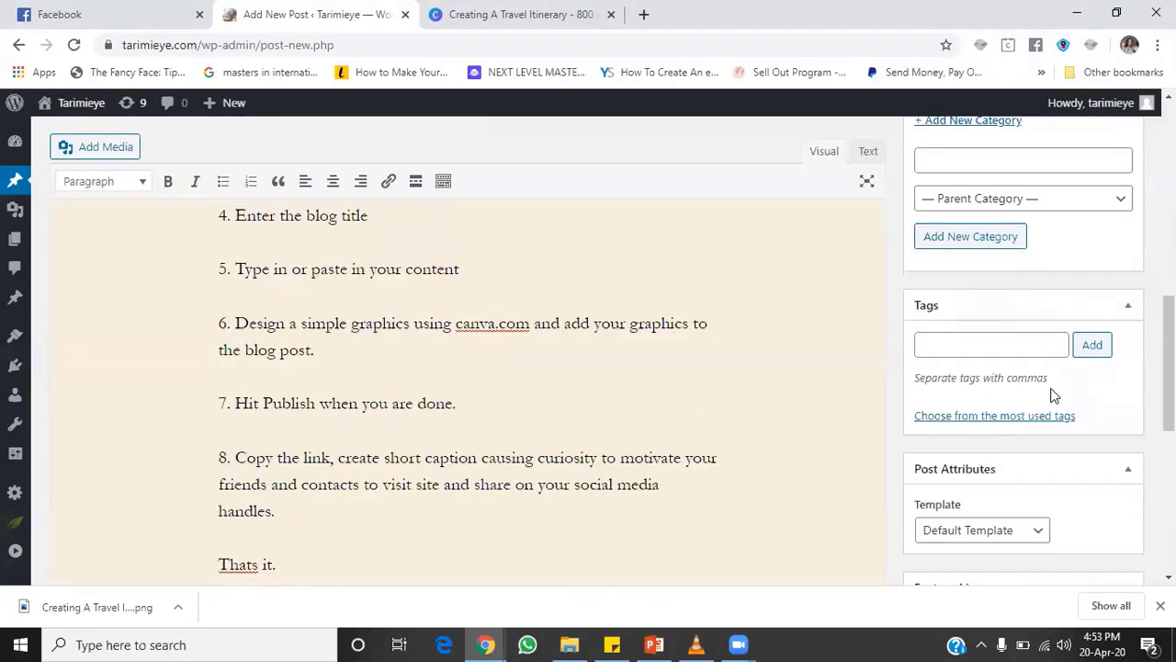
{"action": "scroll", "coordinate": [1050, 394], "scroll_direction": "up", "scroll_amount": 1}
{"action": "left_click", "coordinate": [983, 408]}
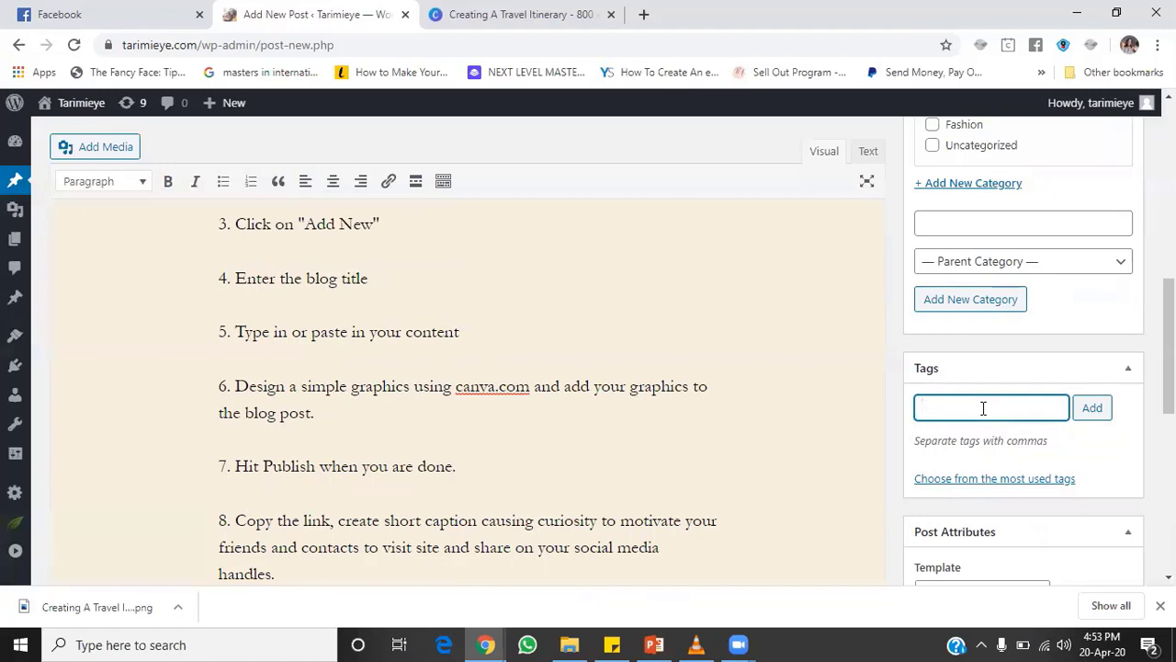
{"action": "type", "text": "wordpress,"}
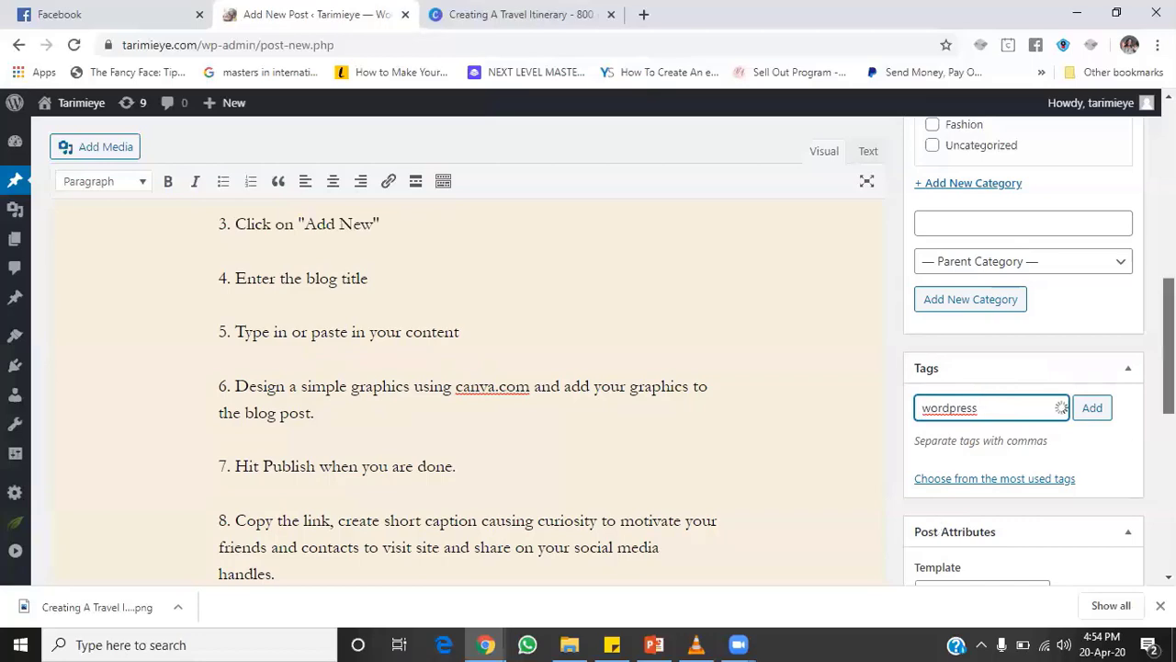
Publish the blog post "How To Create A New Blog Post in 2020".
{"action": "scroll", "coordinate": [588, 349], "scroll_direction": "down", "scroll_amount": 10}
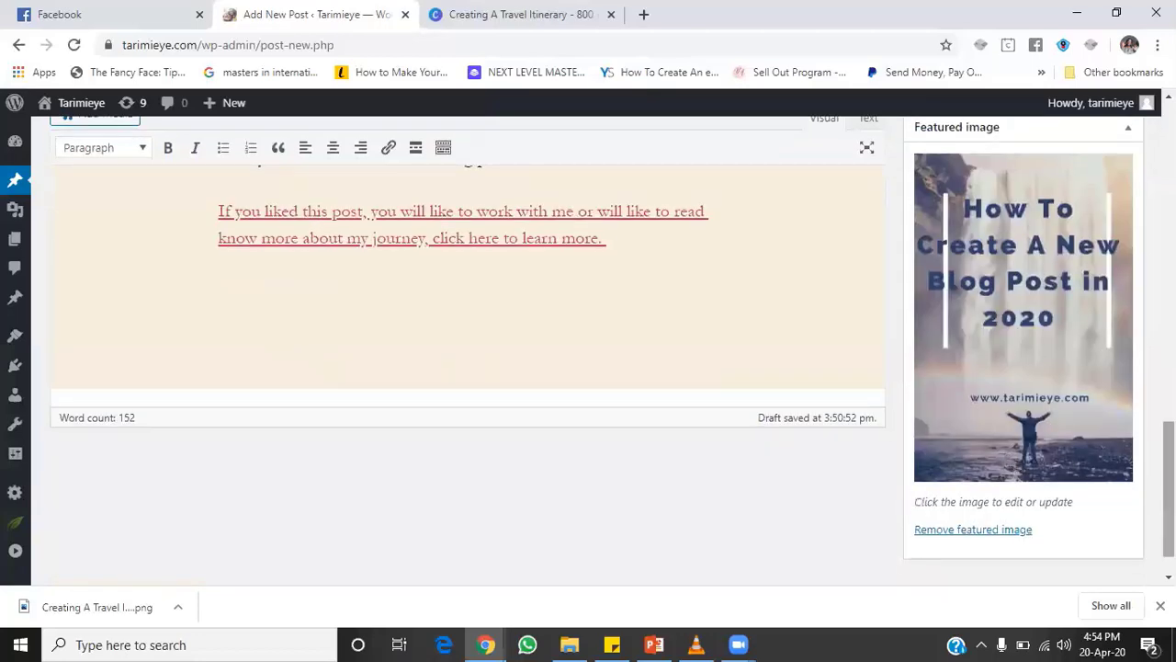
{"action": "scroll", "coordinate": [588, 349], "scroll_direction": "up", "scroll_amount": 15}
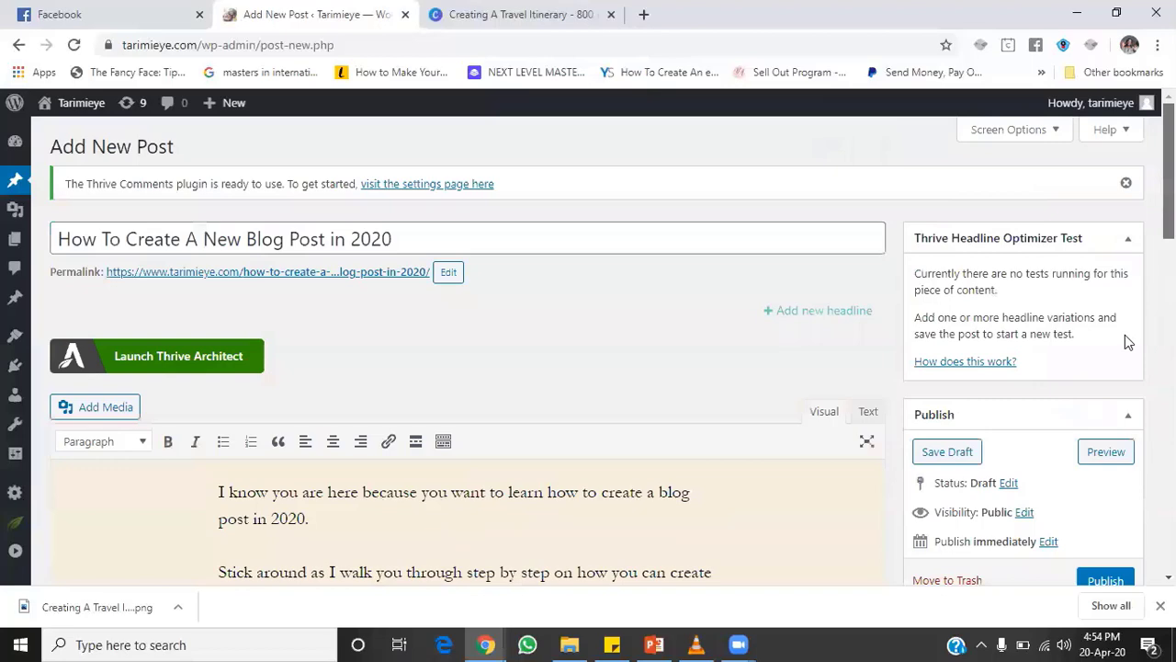
{"action": "scroll", "coordinate": [1099, 397], "scroll_direction": "down", "scroll_amount": 2}
{"action": "left_click", "coordinate": [1103, 396]}
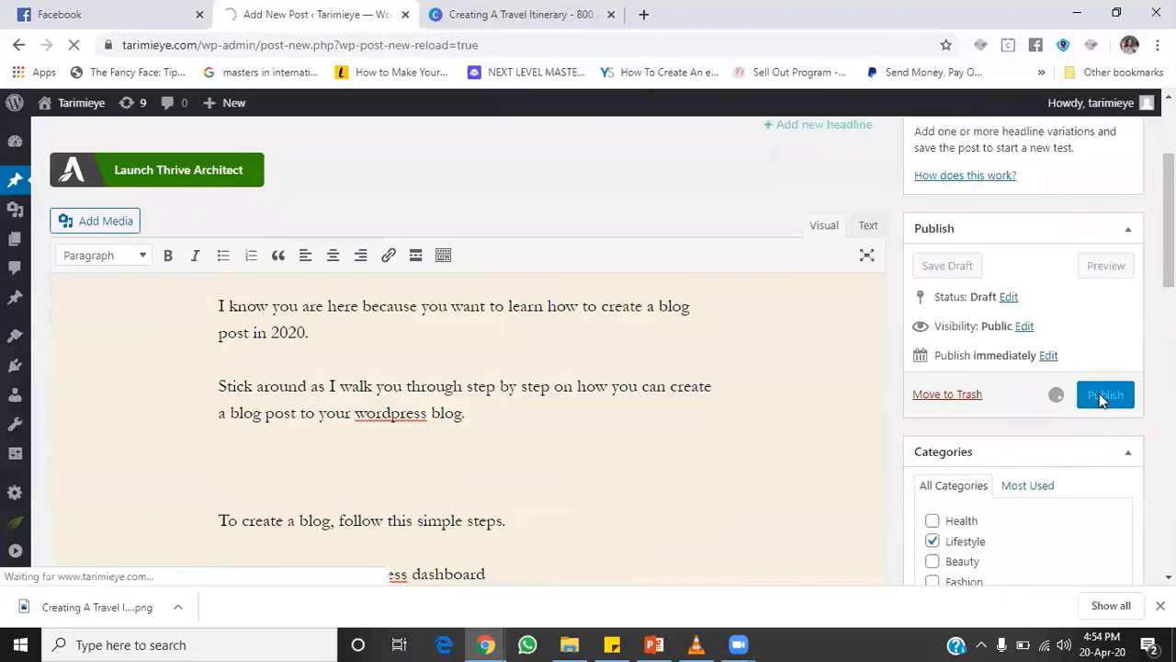